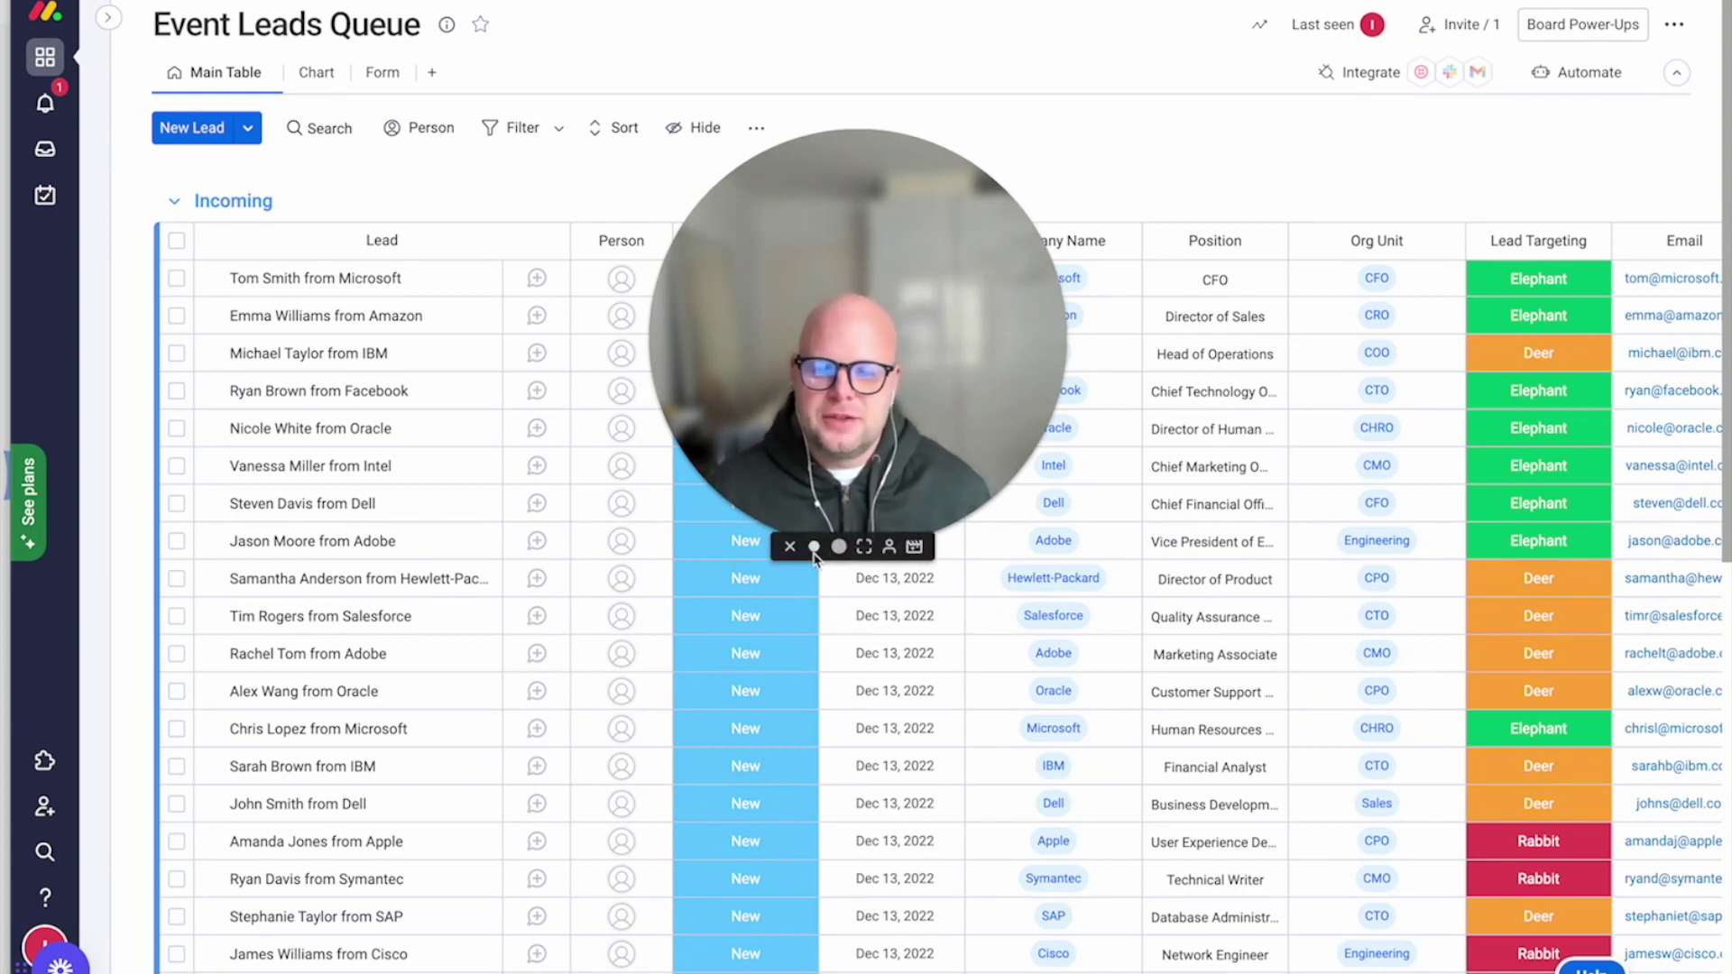
click(814, 547)
drag(741, 398, 114, 758)
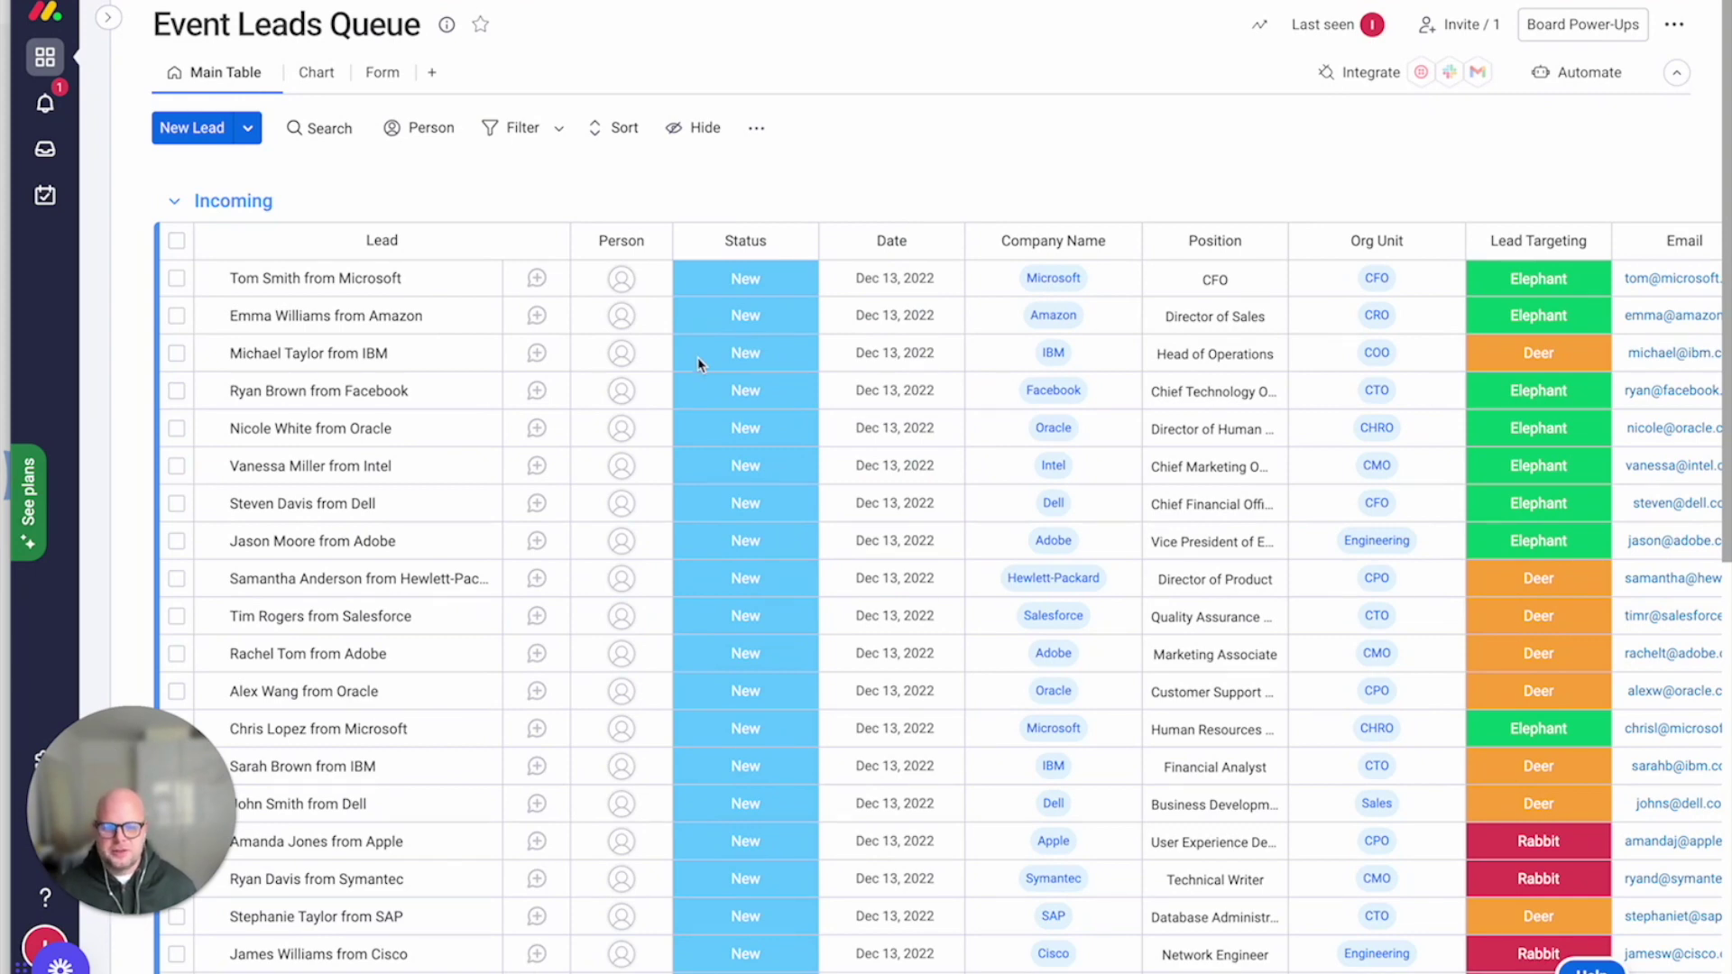
- Review the Incoming leads in the Event Leads Queue table, including their company, position, org unit and lead targeting
scroll(699, 364, down, 10)
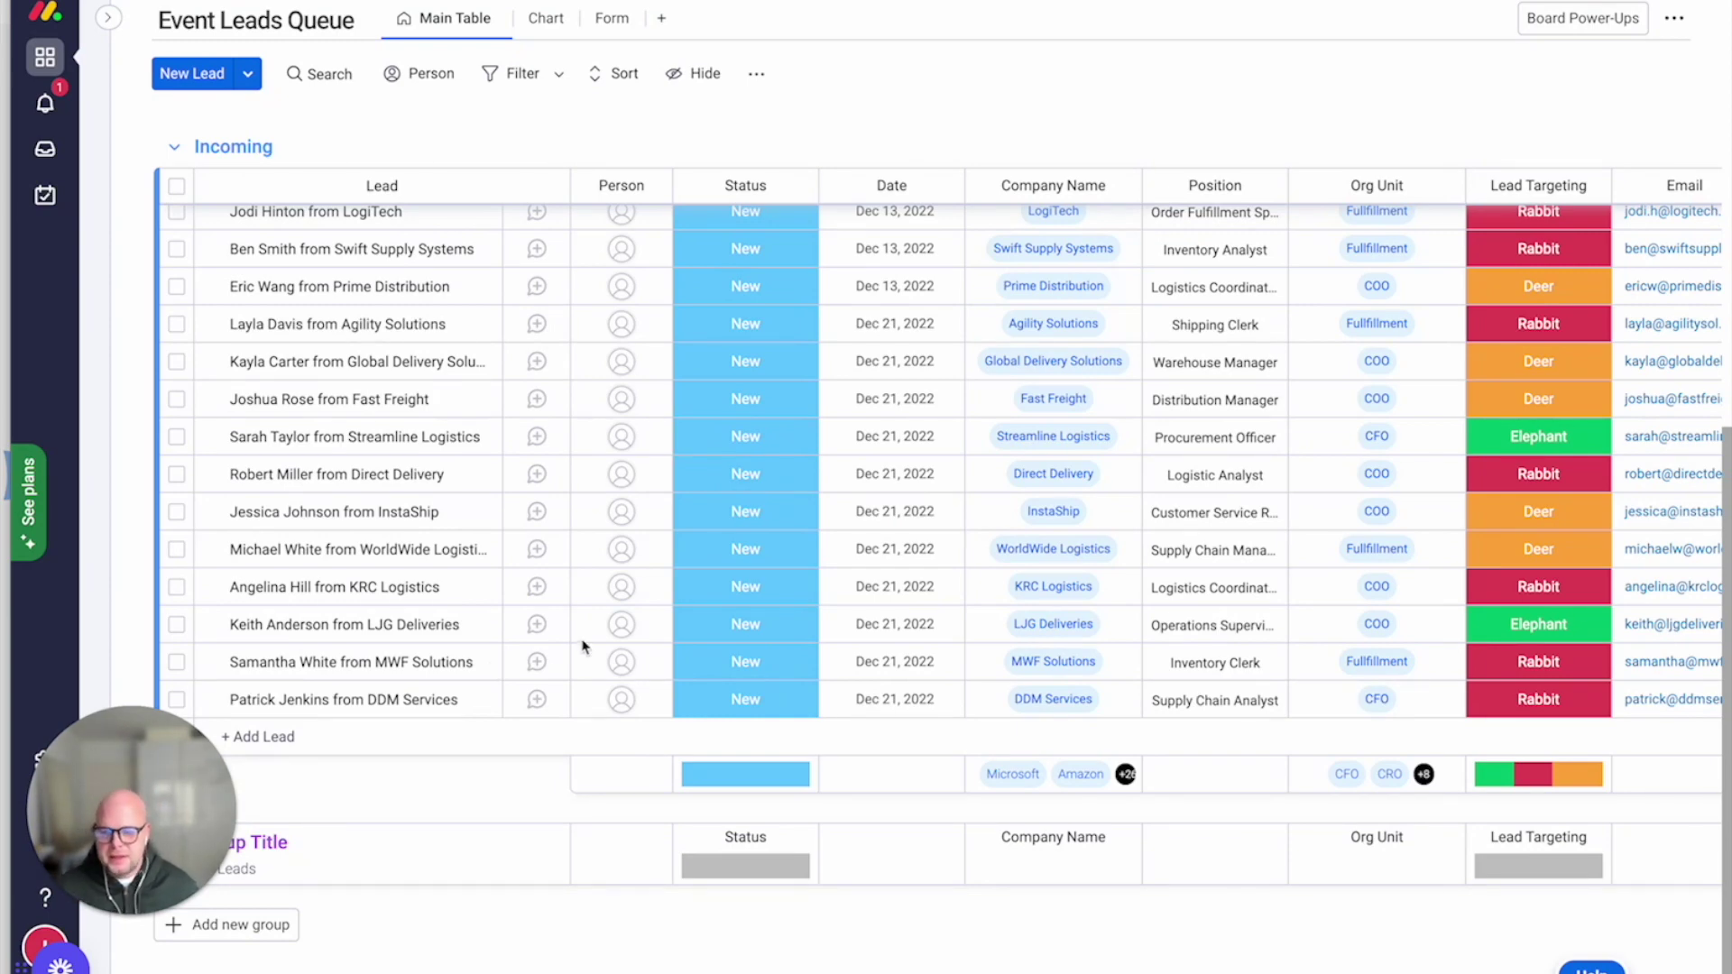
scroll(579, 645, up, 7)
scroll(579, 644, down, 5)
scroll(582, 645, down, 3)
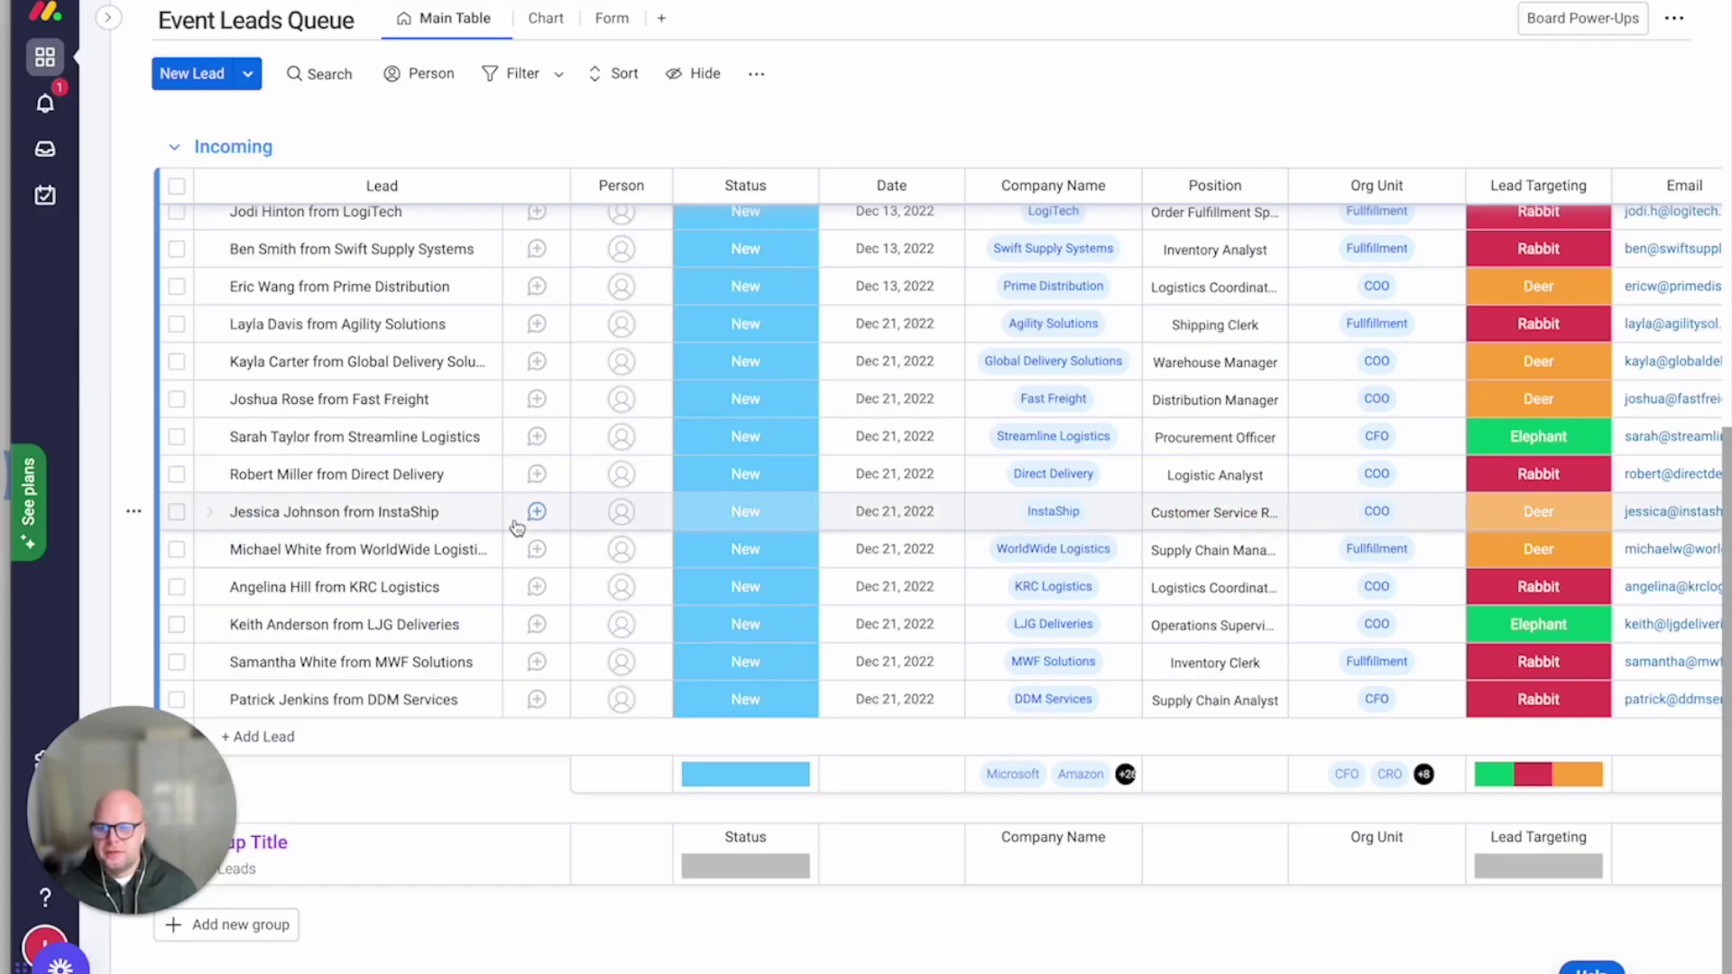
scroll(516, 528, up, 10)
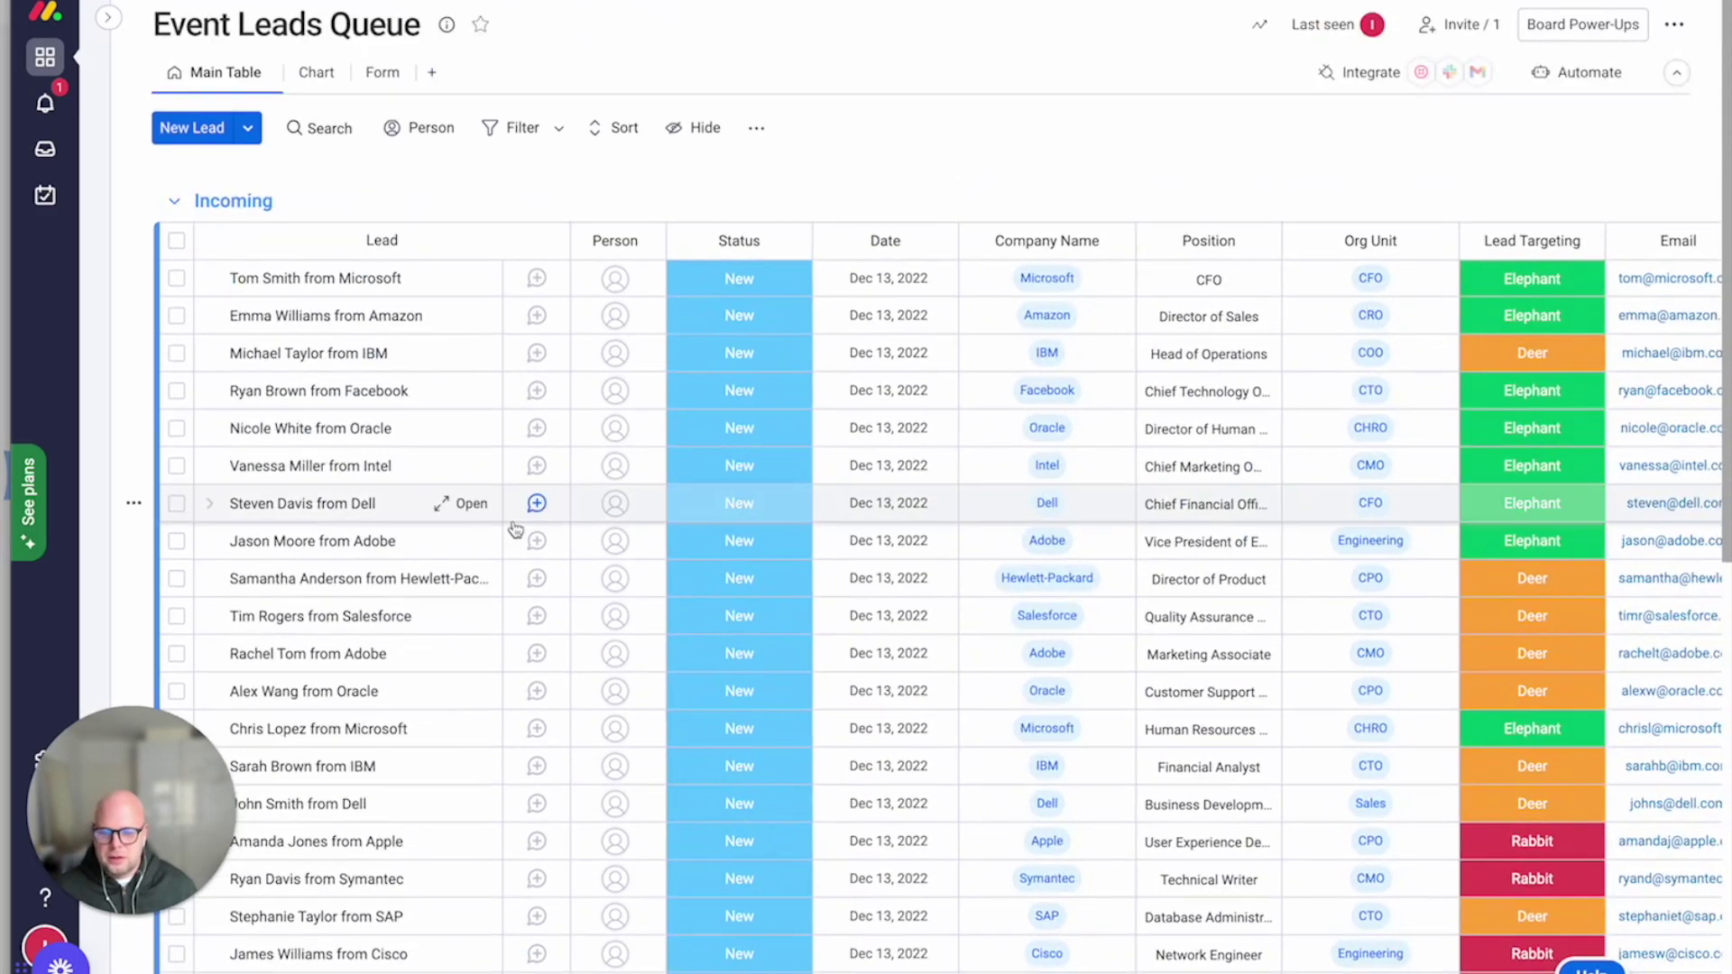
scroll(514, 529, down, 5)
scroll(514, 530, up, 5)
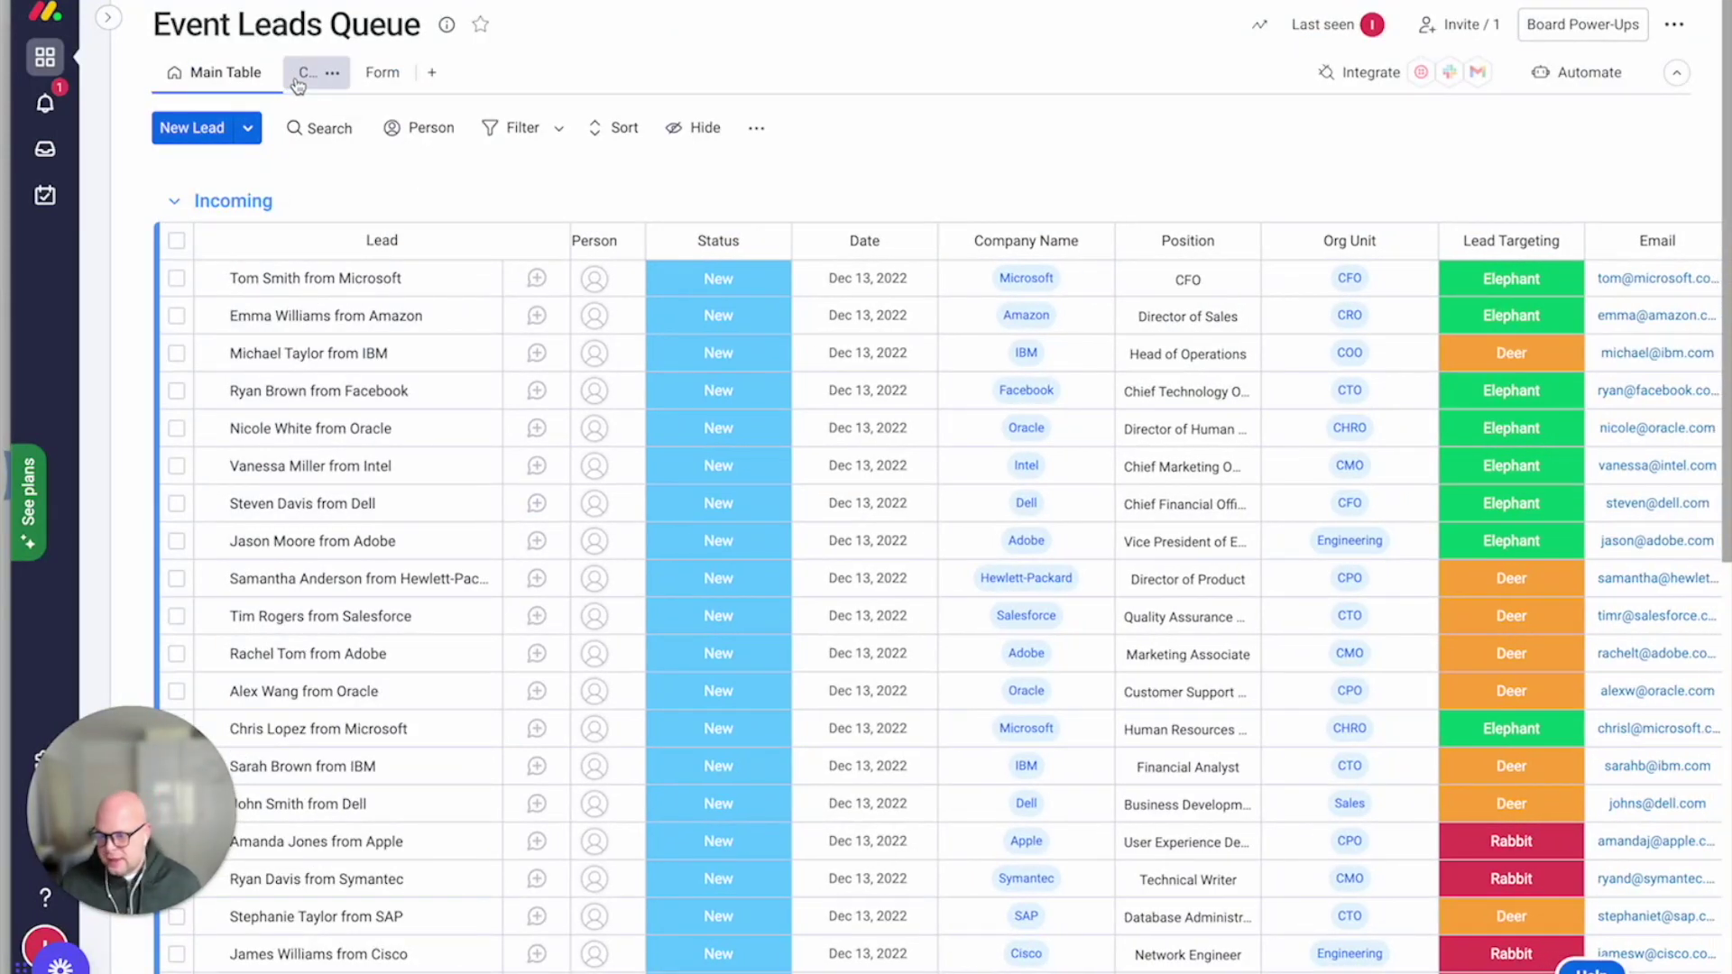
scroll(389, 518, down, 5)
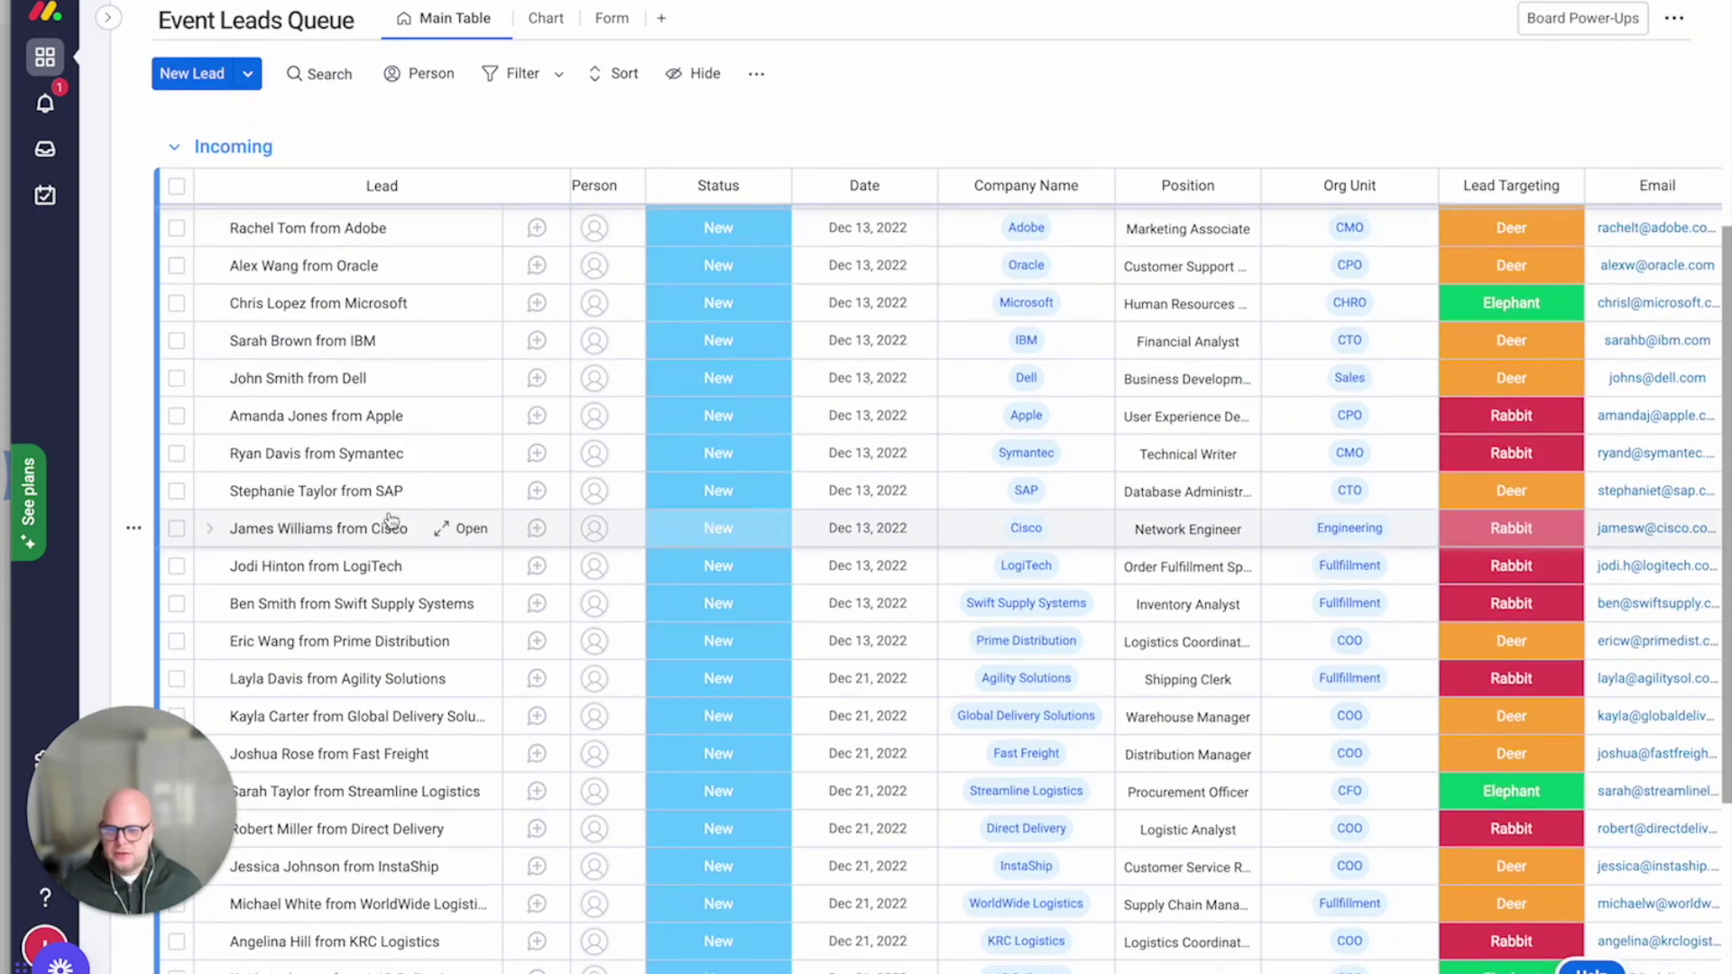
scroll(389, 519, down, 5)
scroll(390, 517, up, 8)
scroll(391, 516, up, 3)
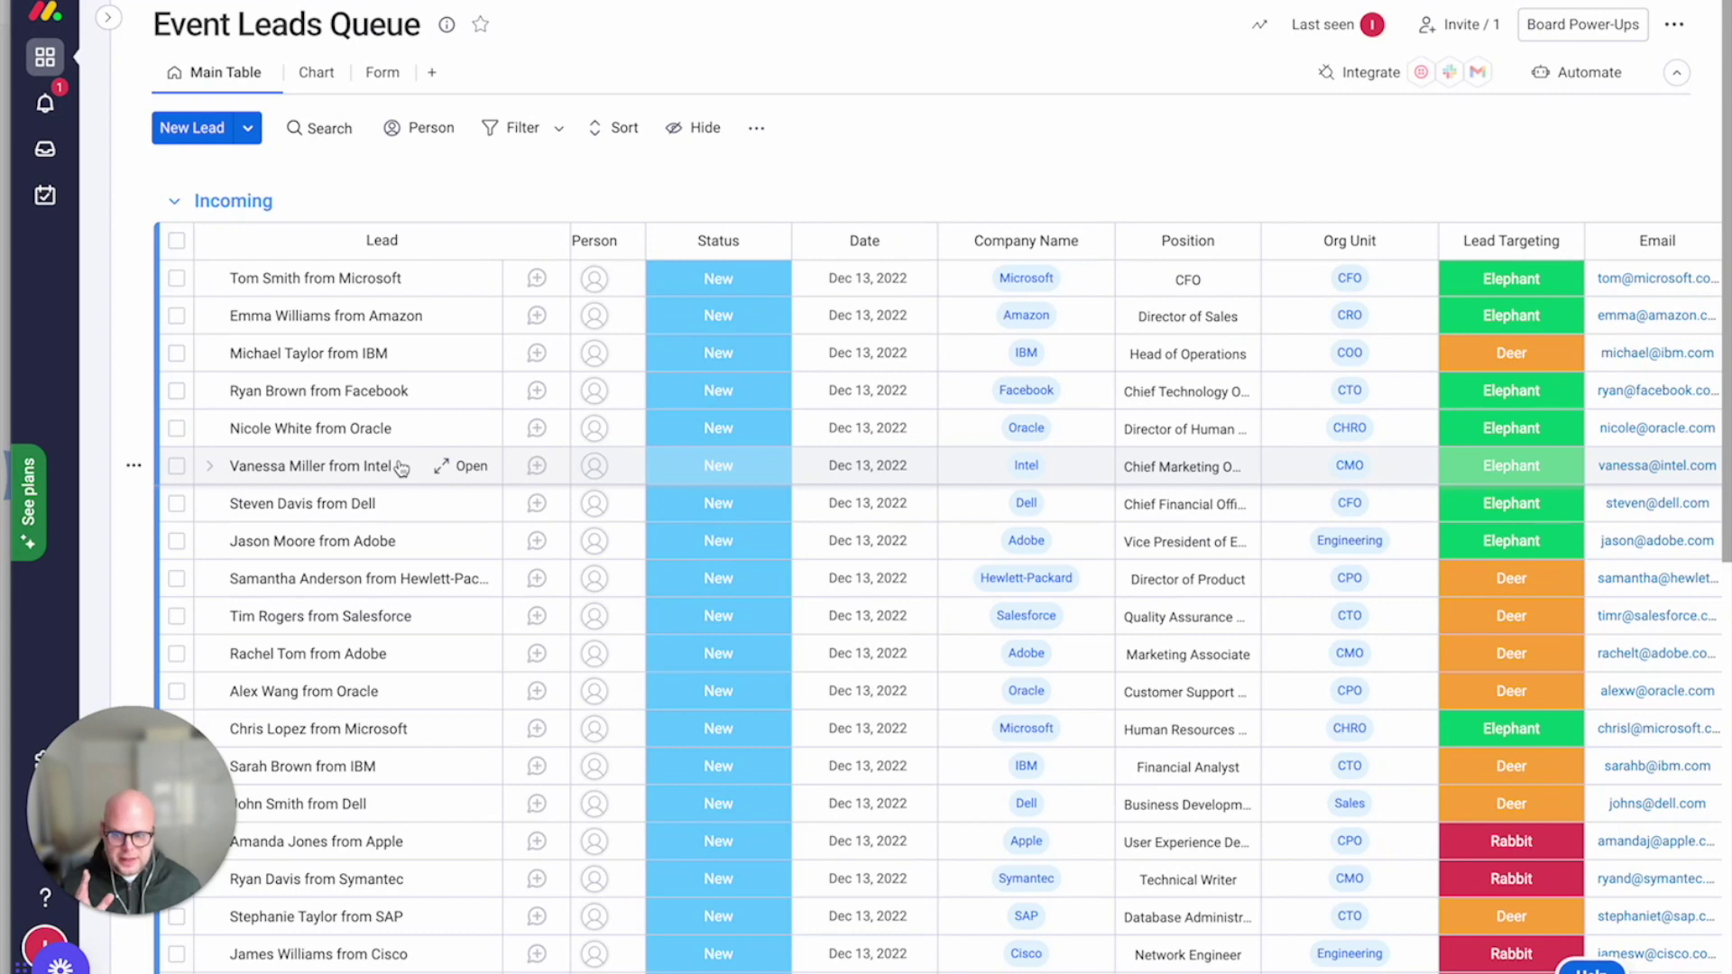
- Open the board's Chart view and examine the Elephants, All Leads and Deers from current Event widgets
click(313, 72)
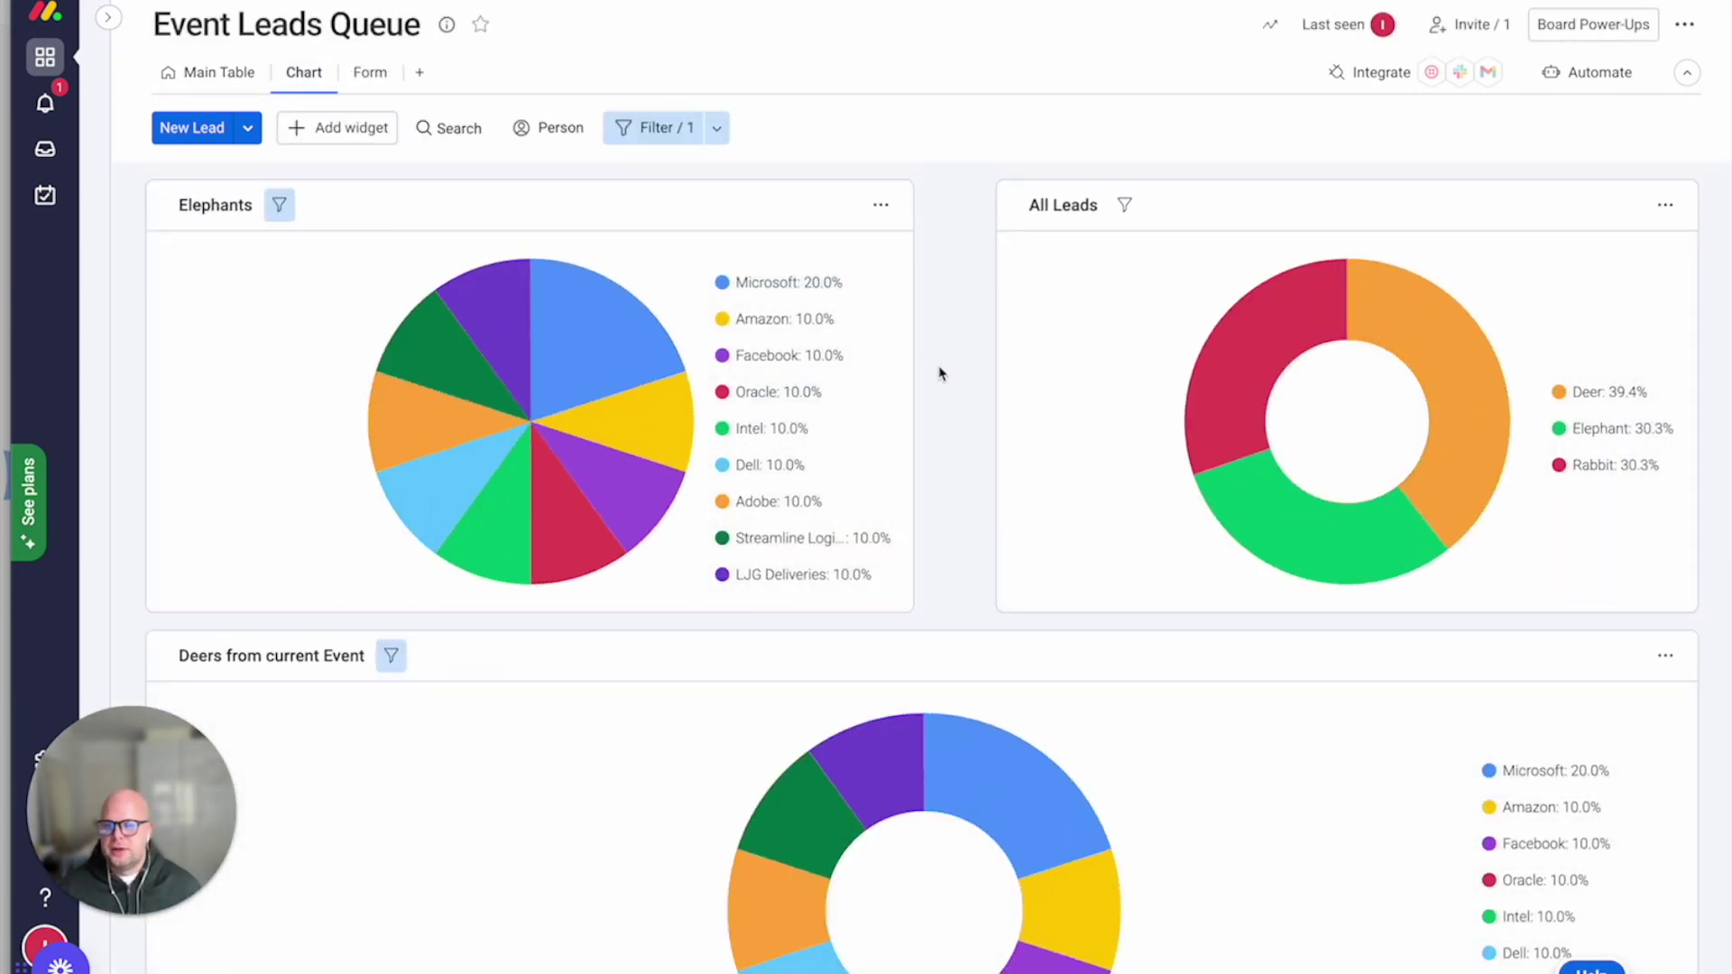
scroll(938, 373, down, 5)
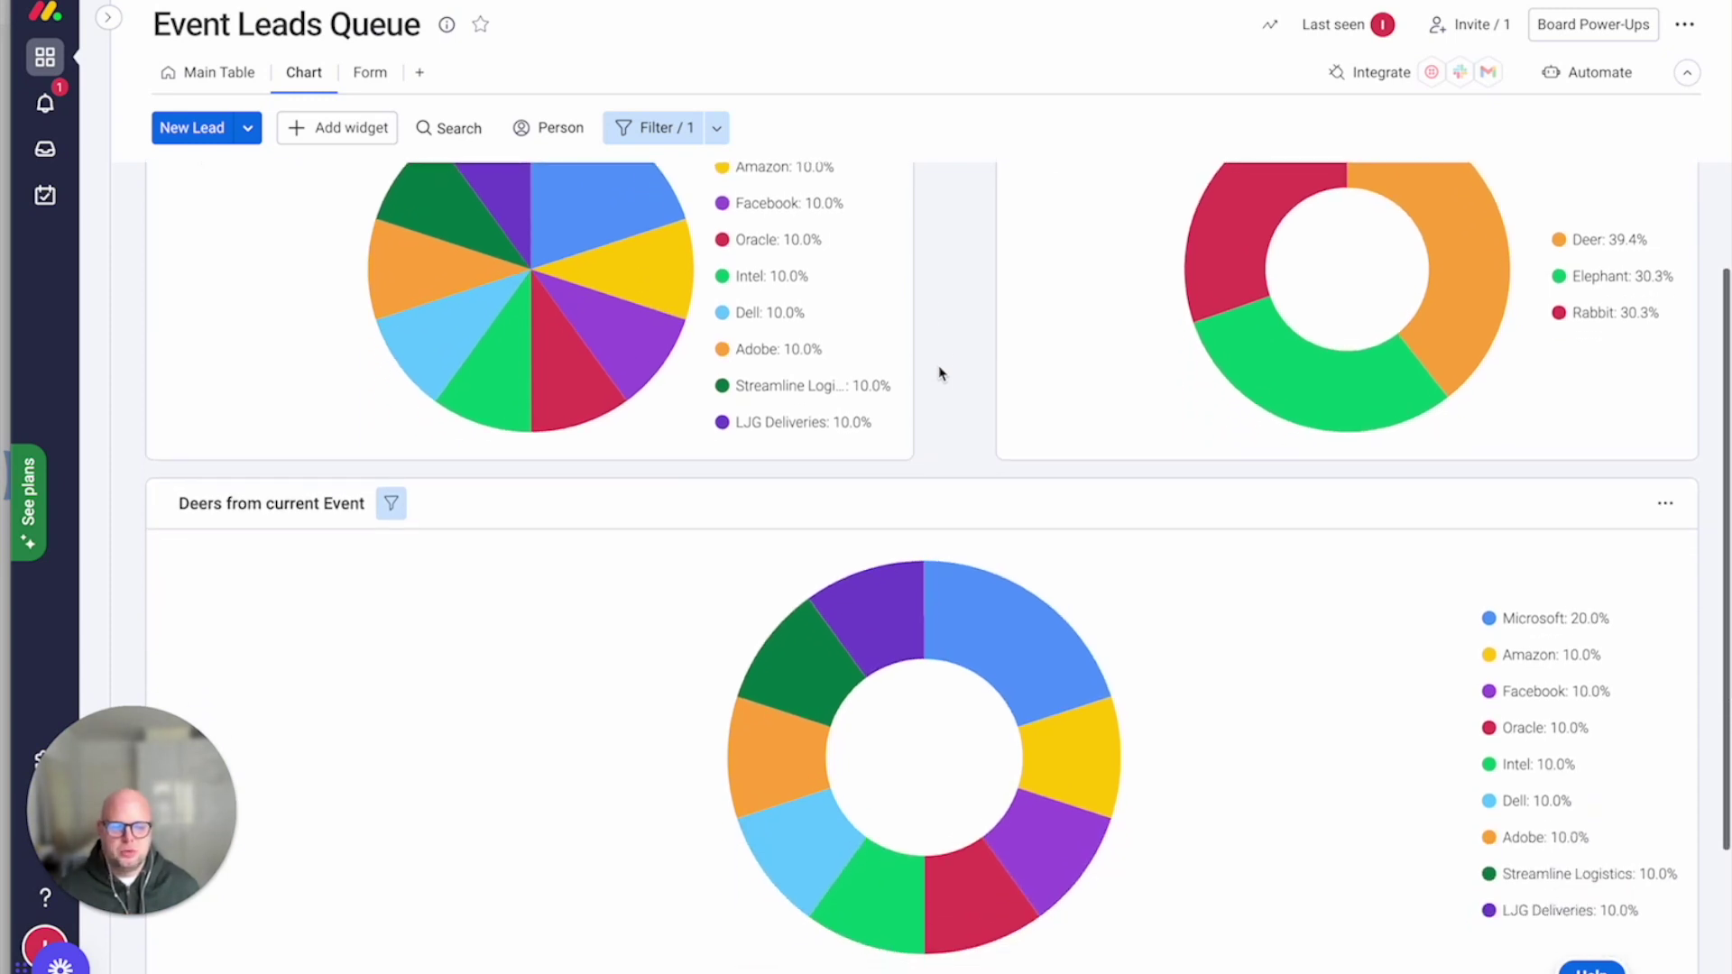
scroll(939, 372, up, 5)
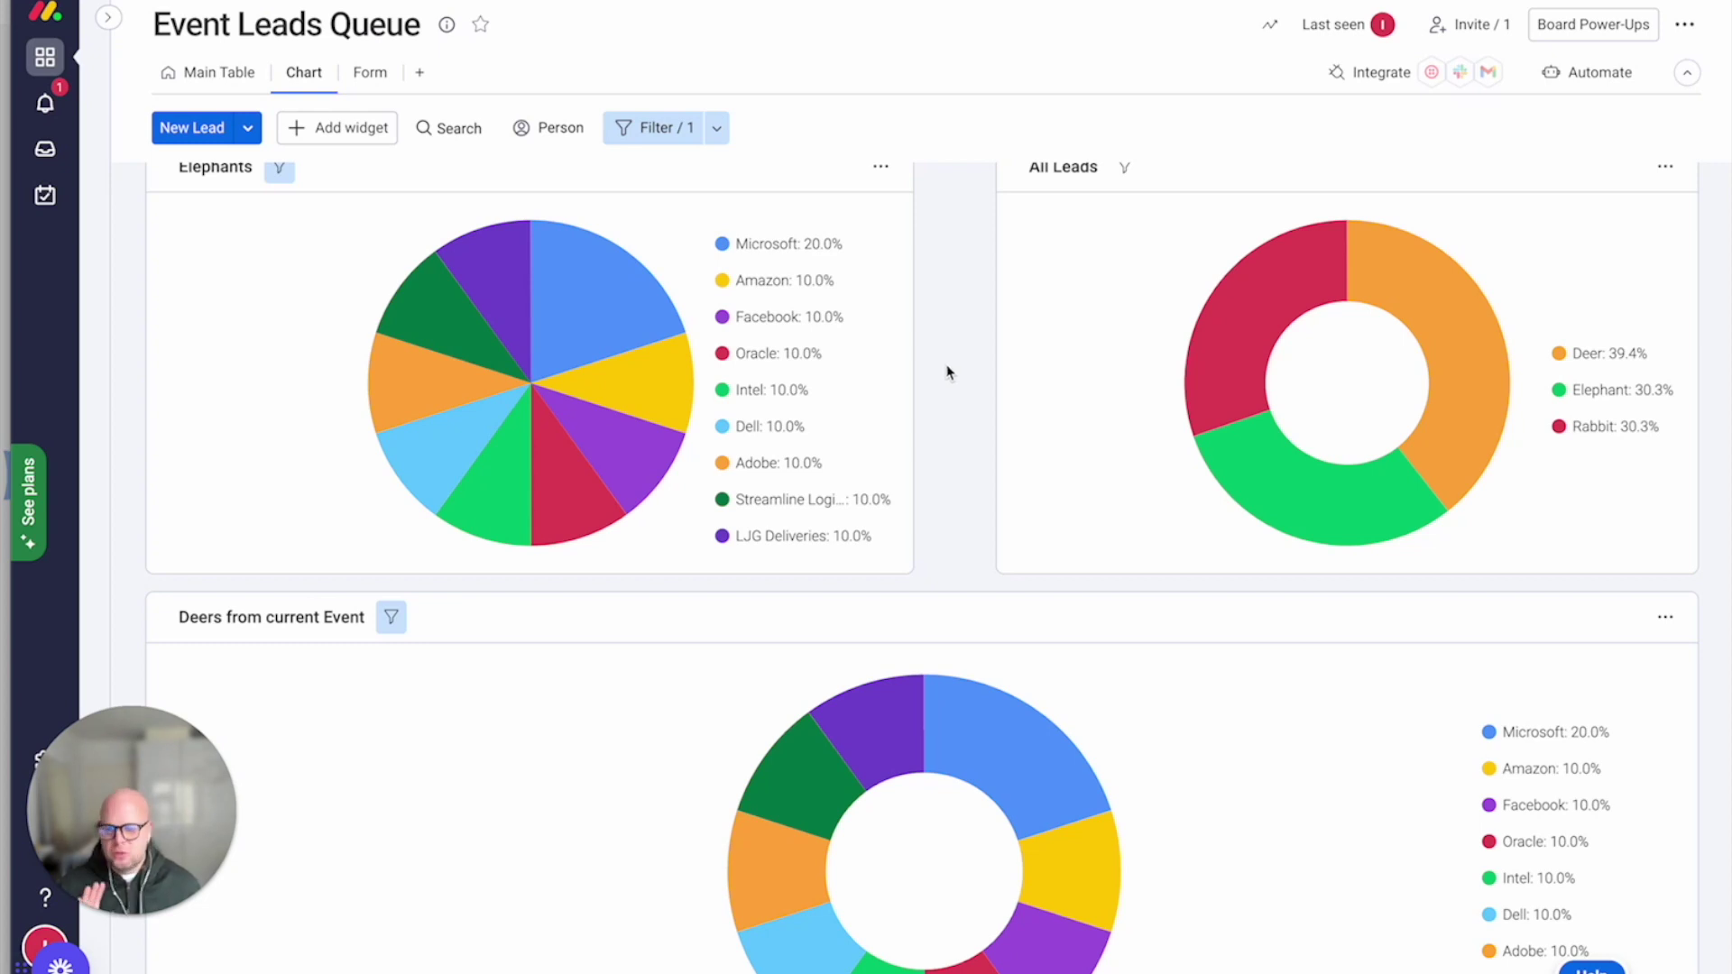
- Switch to Make and run the "Business Cards power upp - Bitskout" scenario once
click(176, 72)
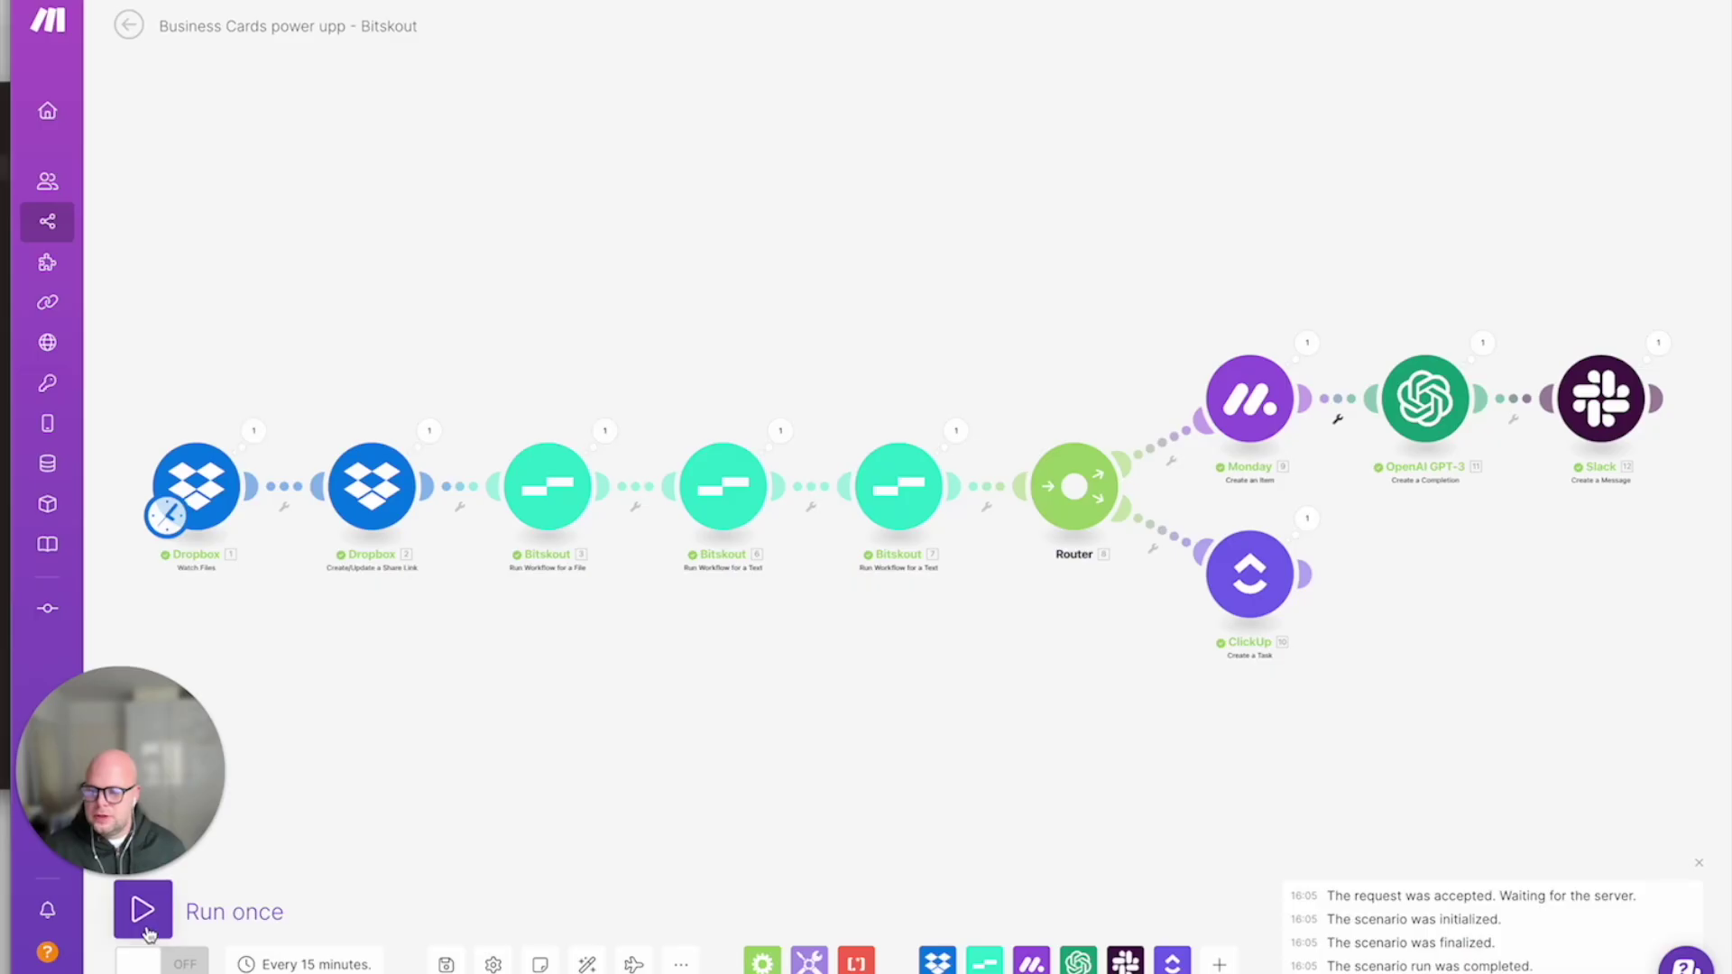
click(144, 924)
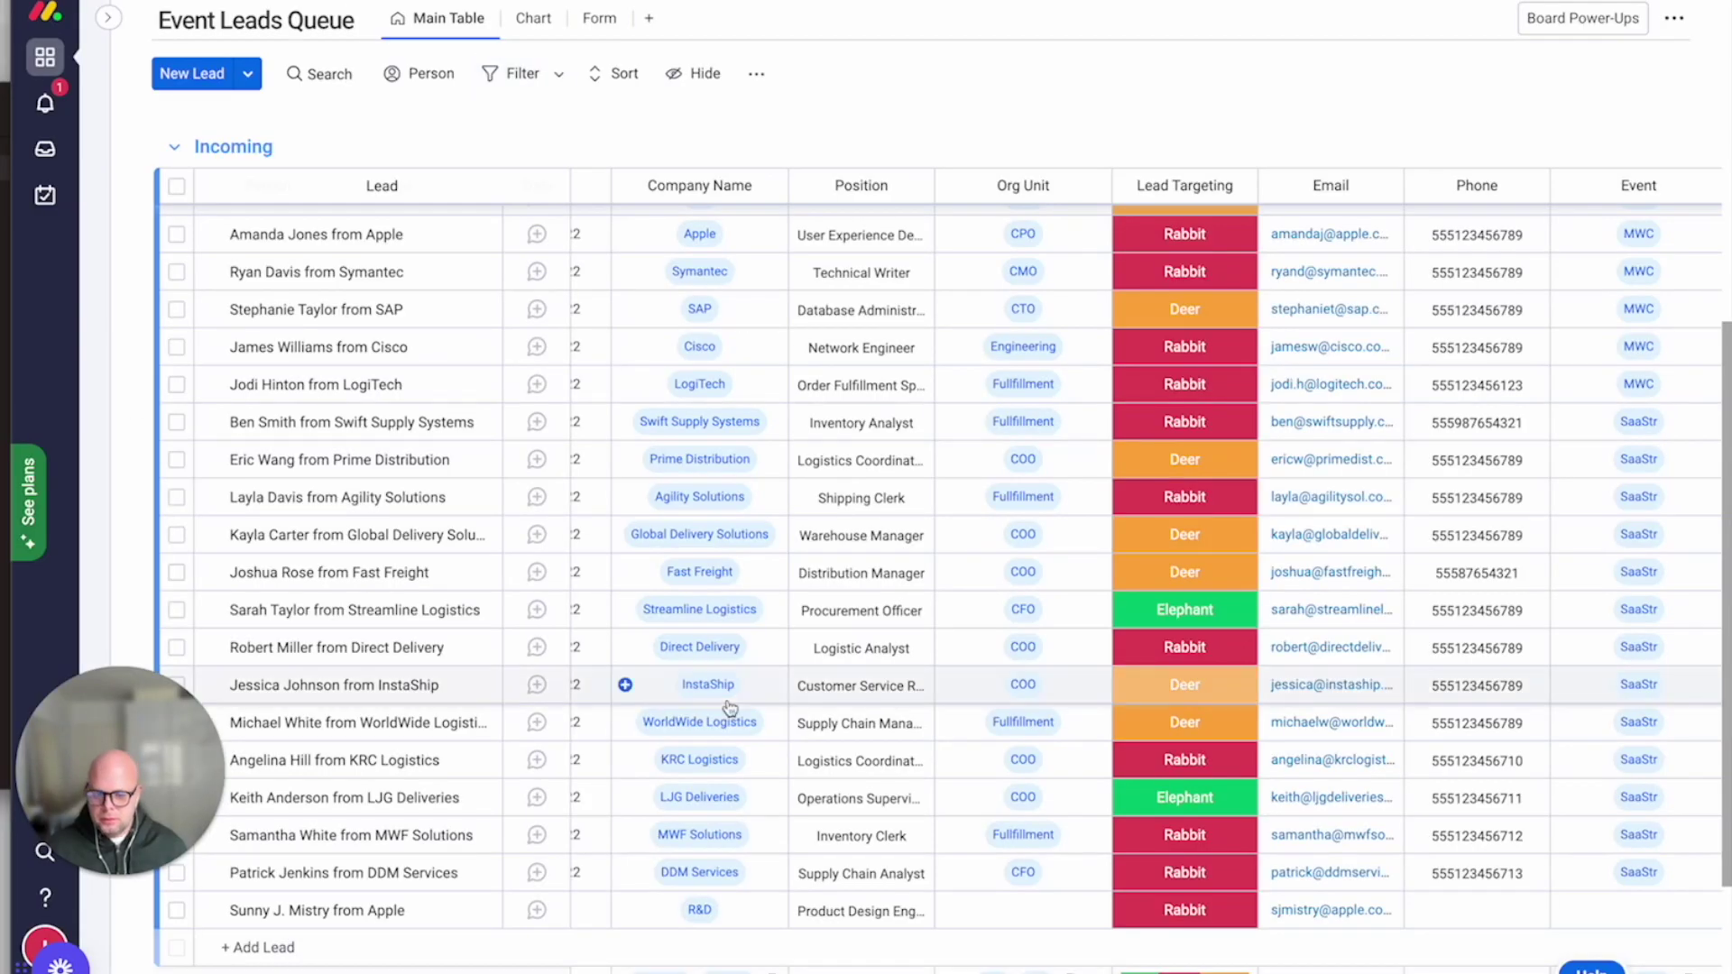
- Switch to the monday.com leads board and check the last Incoming lead's company, org unit, lead targeting and email
scroll(734, 708, down, 3)
scroll(737, 708, left, 5)
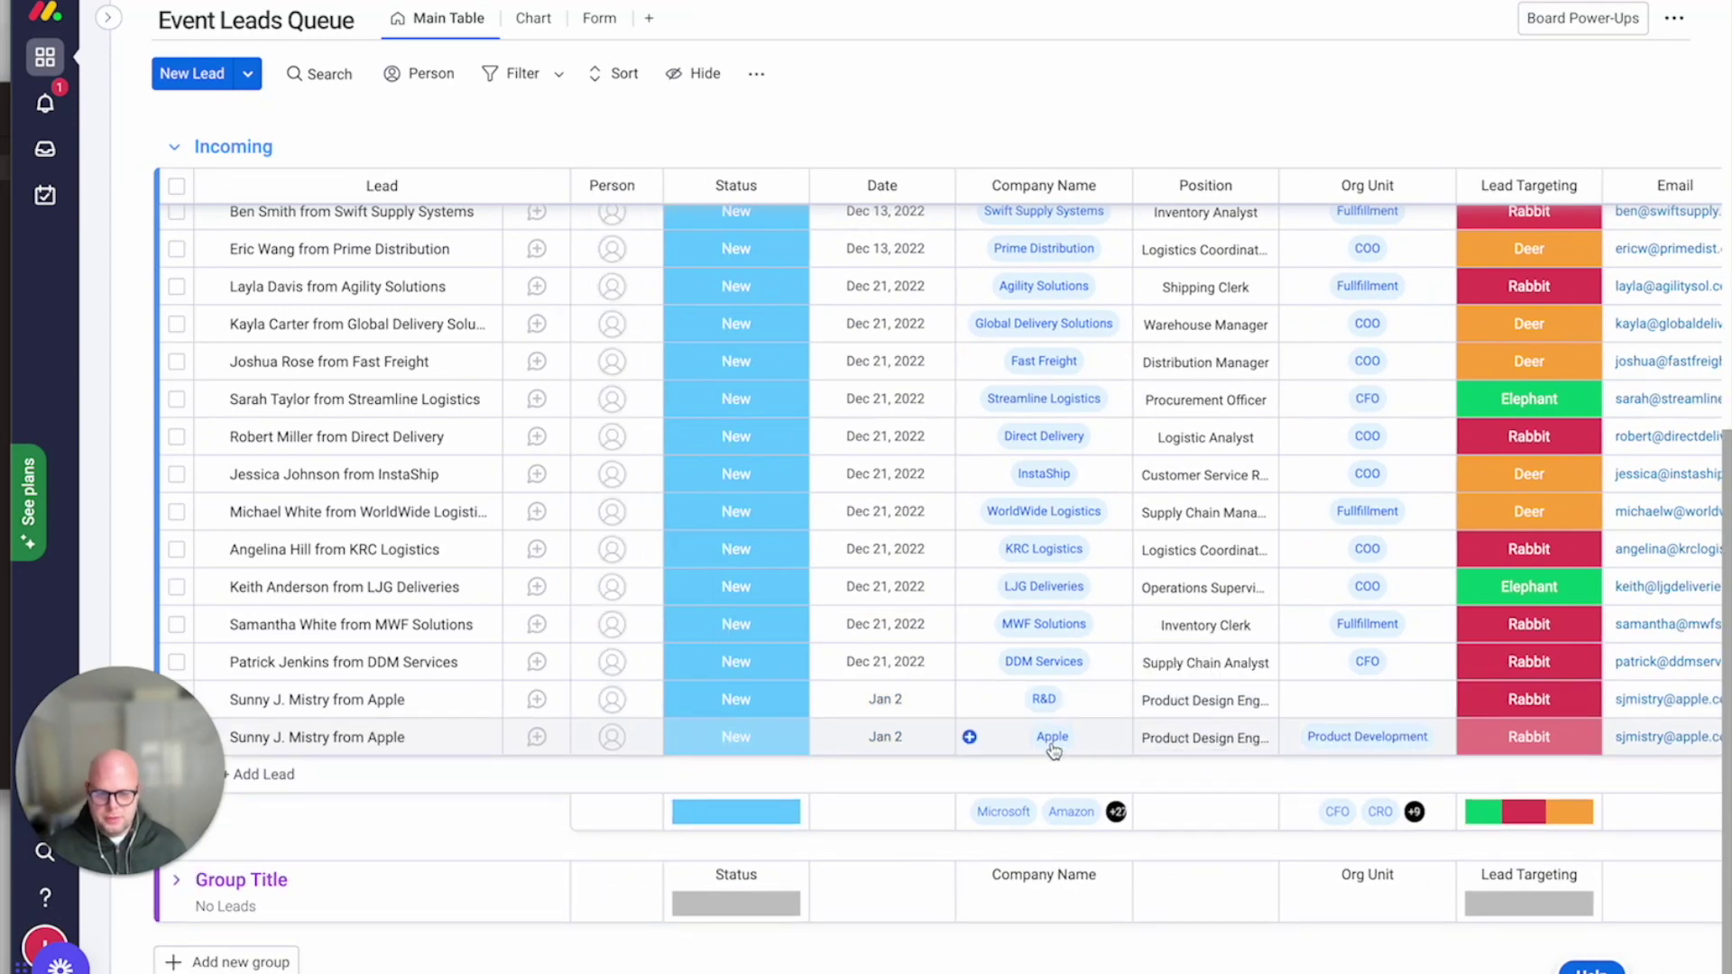
scroll(1173, 748, right, 3)
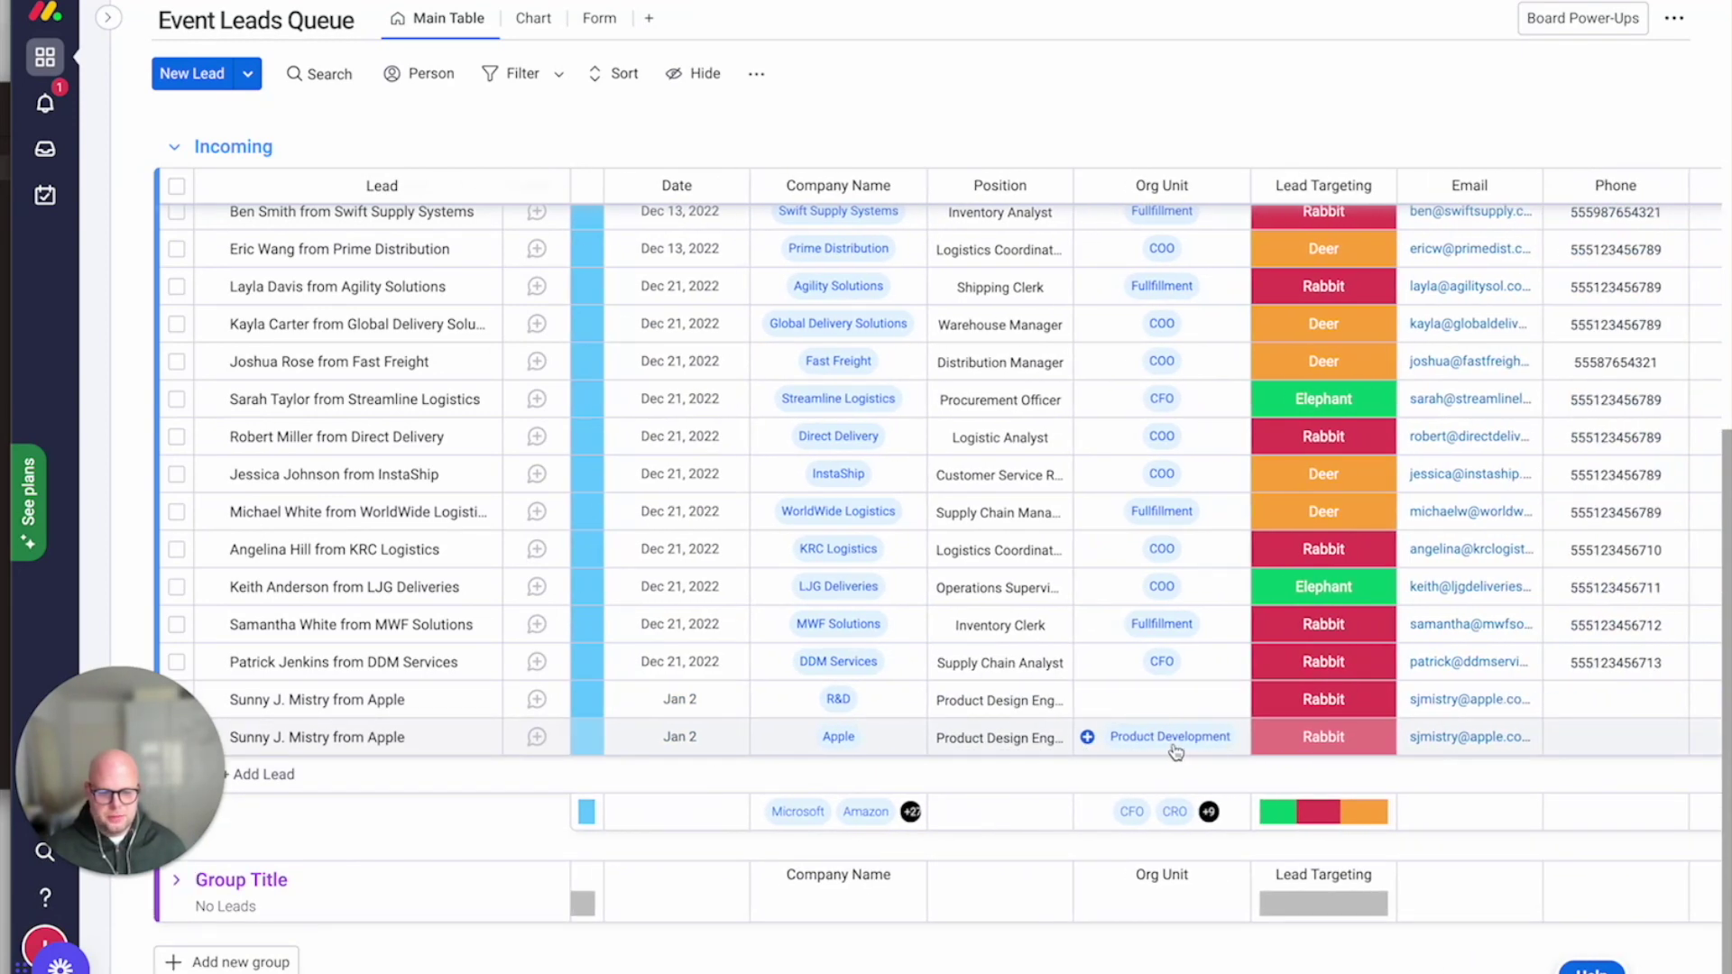
scroll(1175, 751, right, 6)
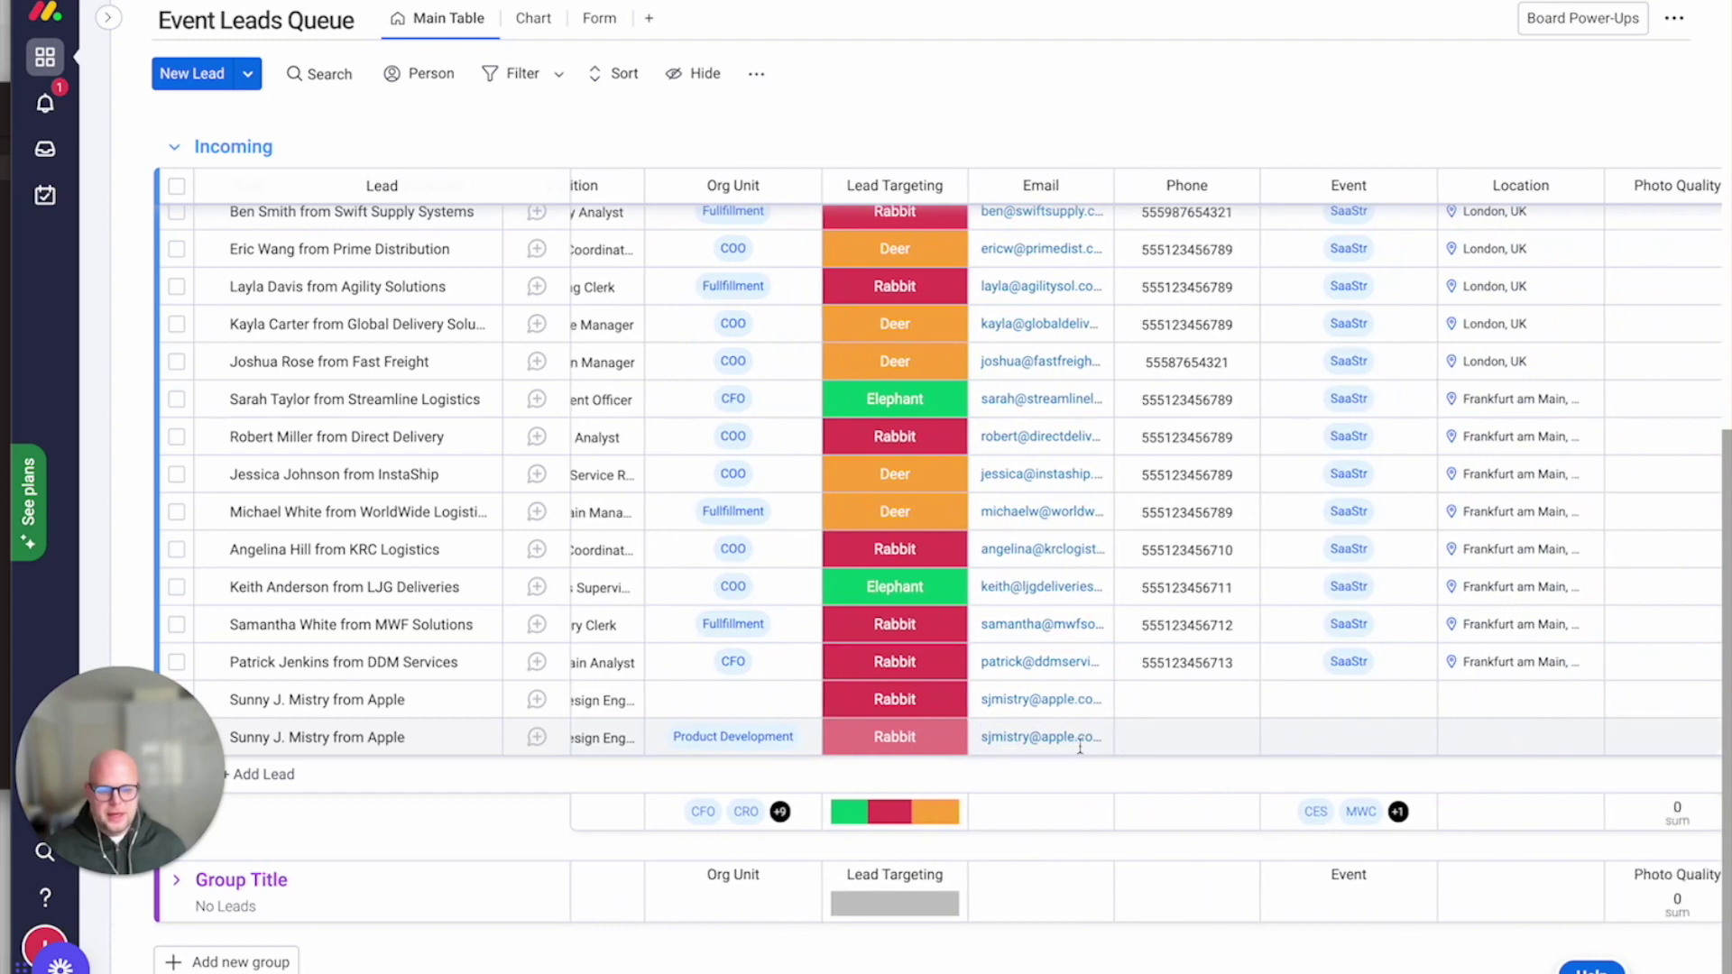
scroll(1407, 690, down, 1)
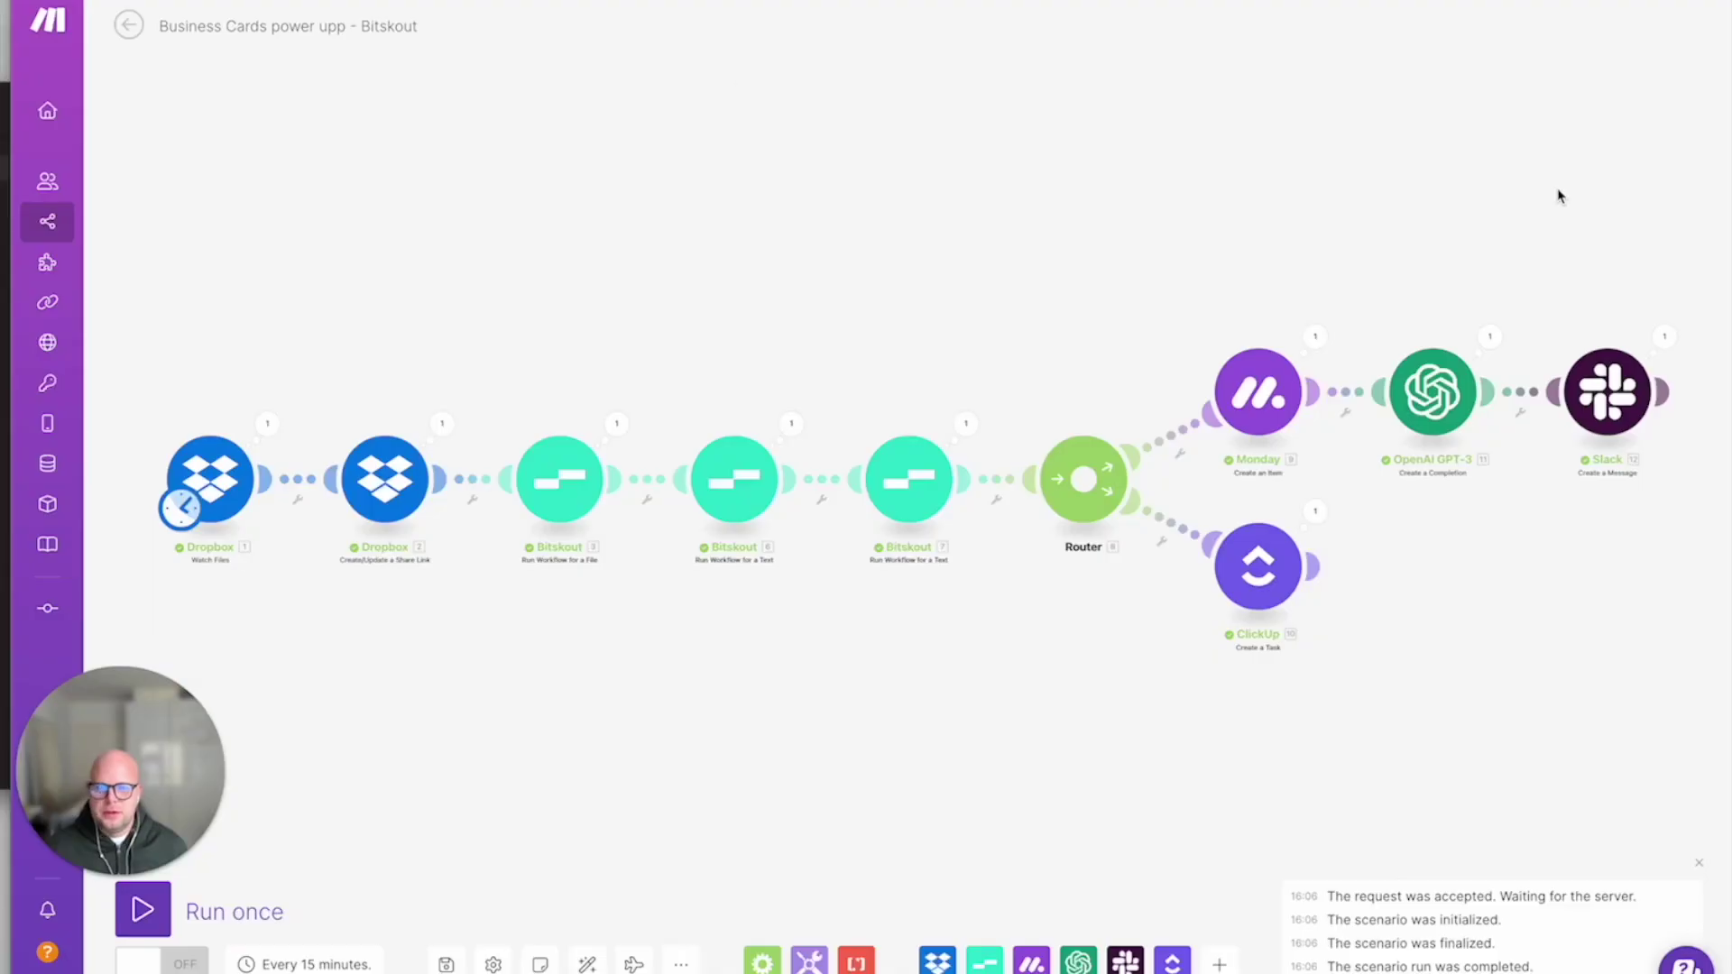
- Switch to the Make scenario and read the message text in the Slack module's run output
click(1664, 338)
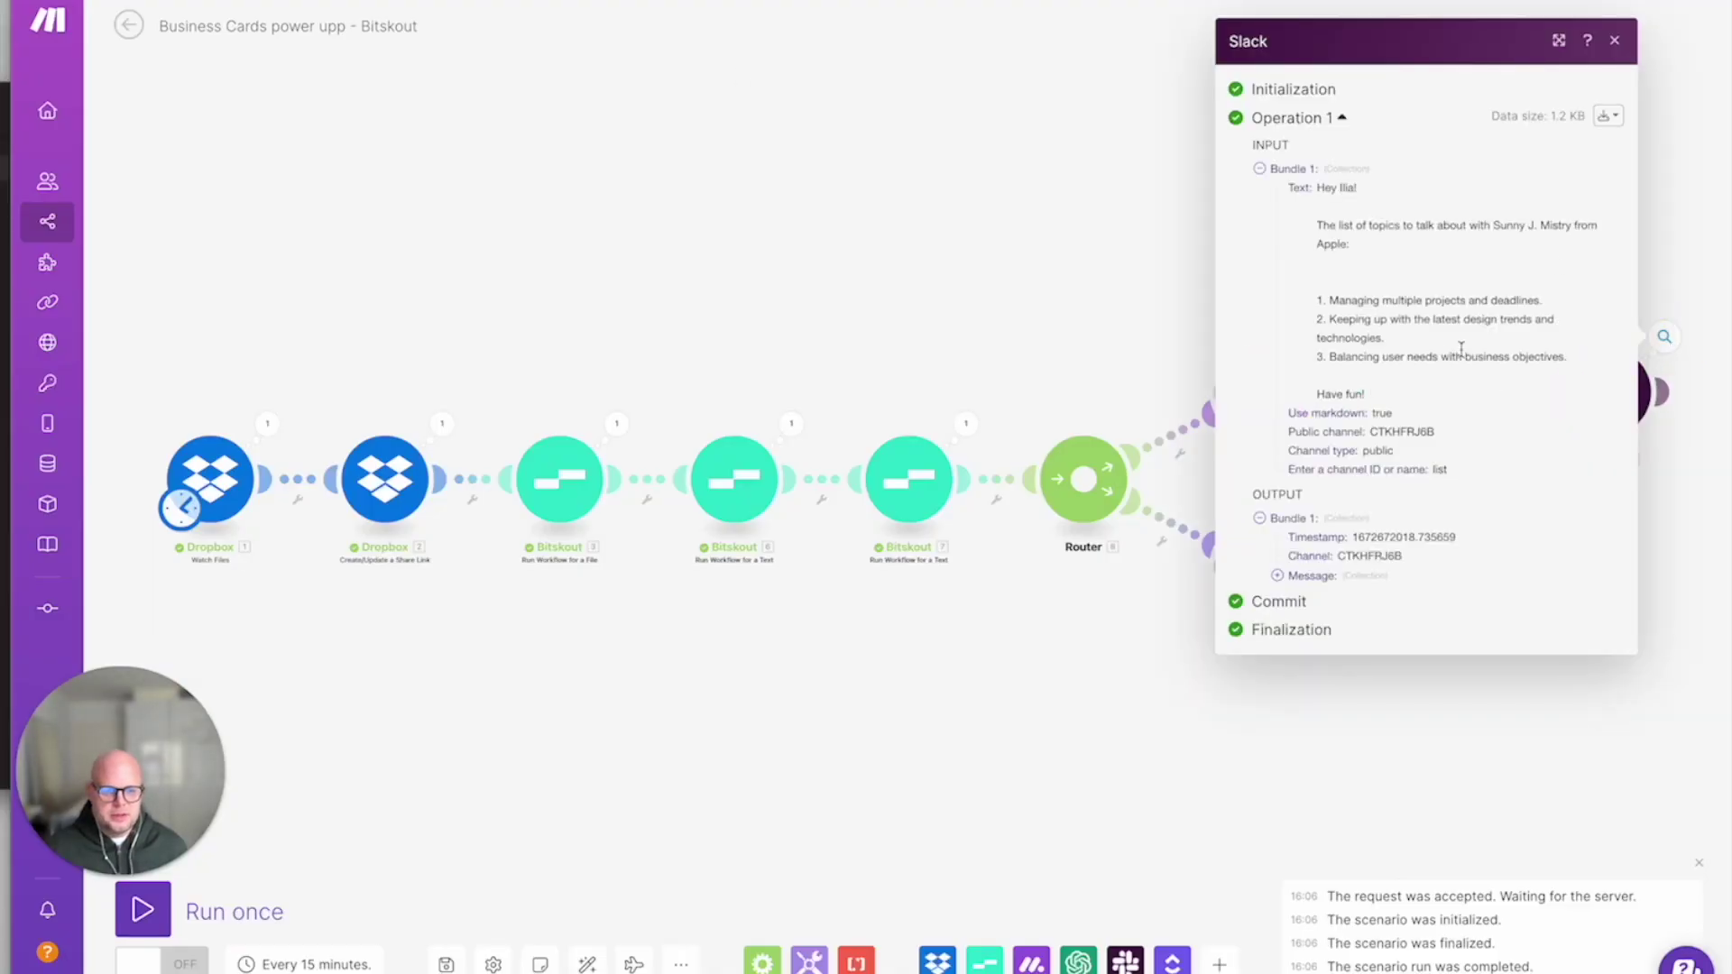
drag(1317, 224, 1559, 388)
click(1536, 404)
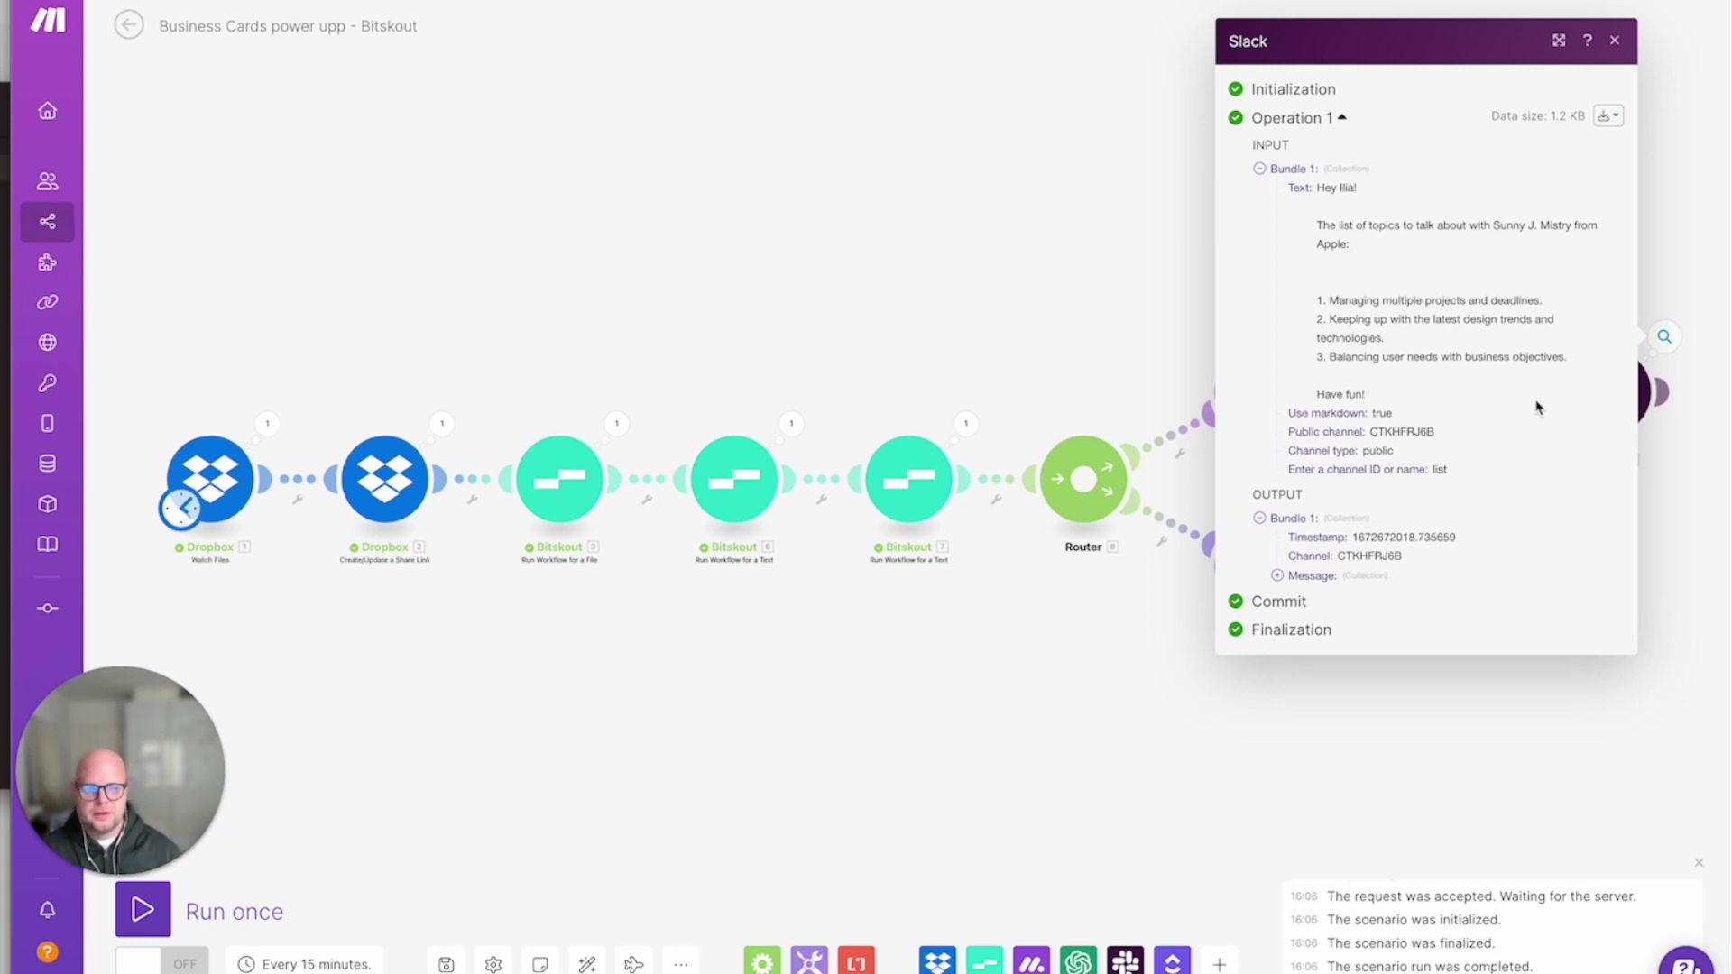
click(1614, 40)
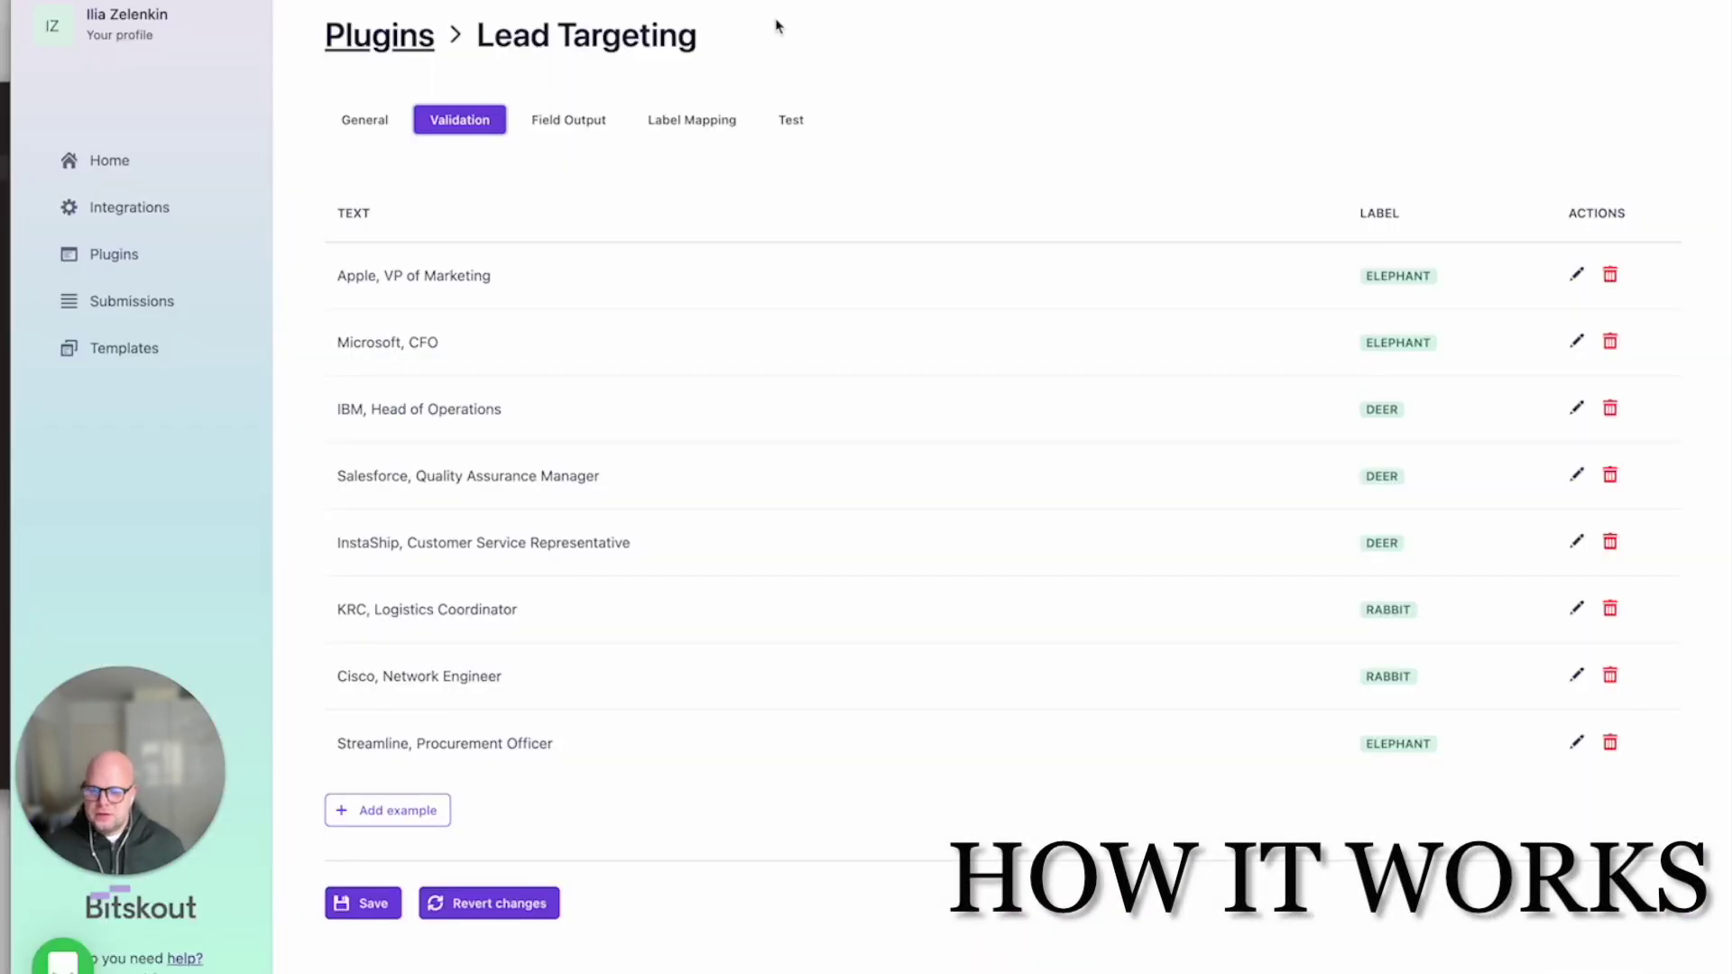
- Switch to Bitskout and view the suggested templates and recent plugins on its home page
click(140, 168)
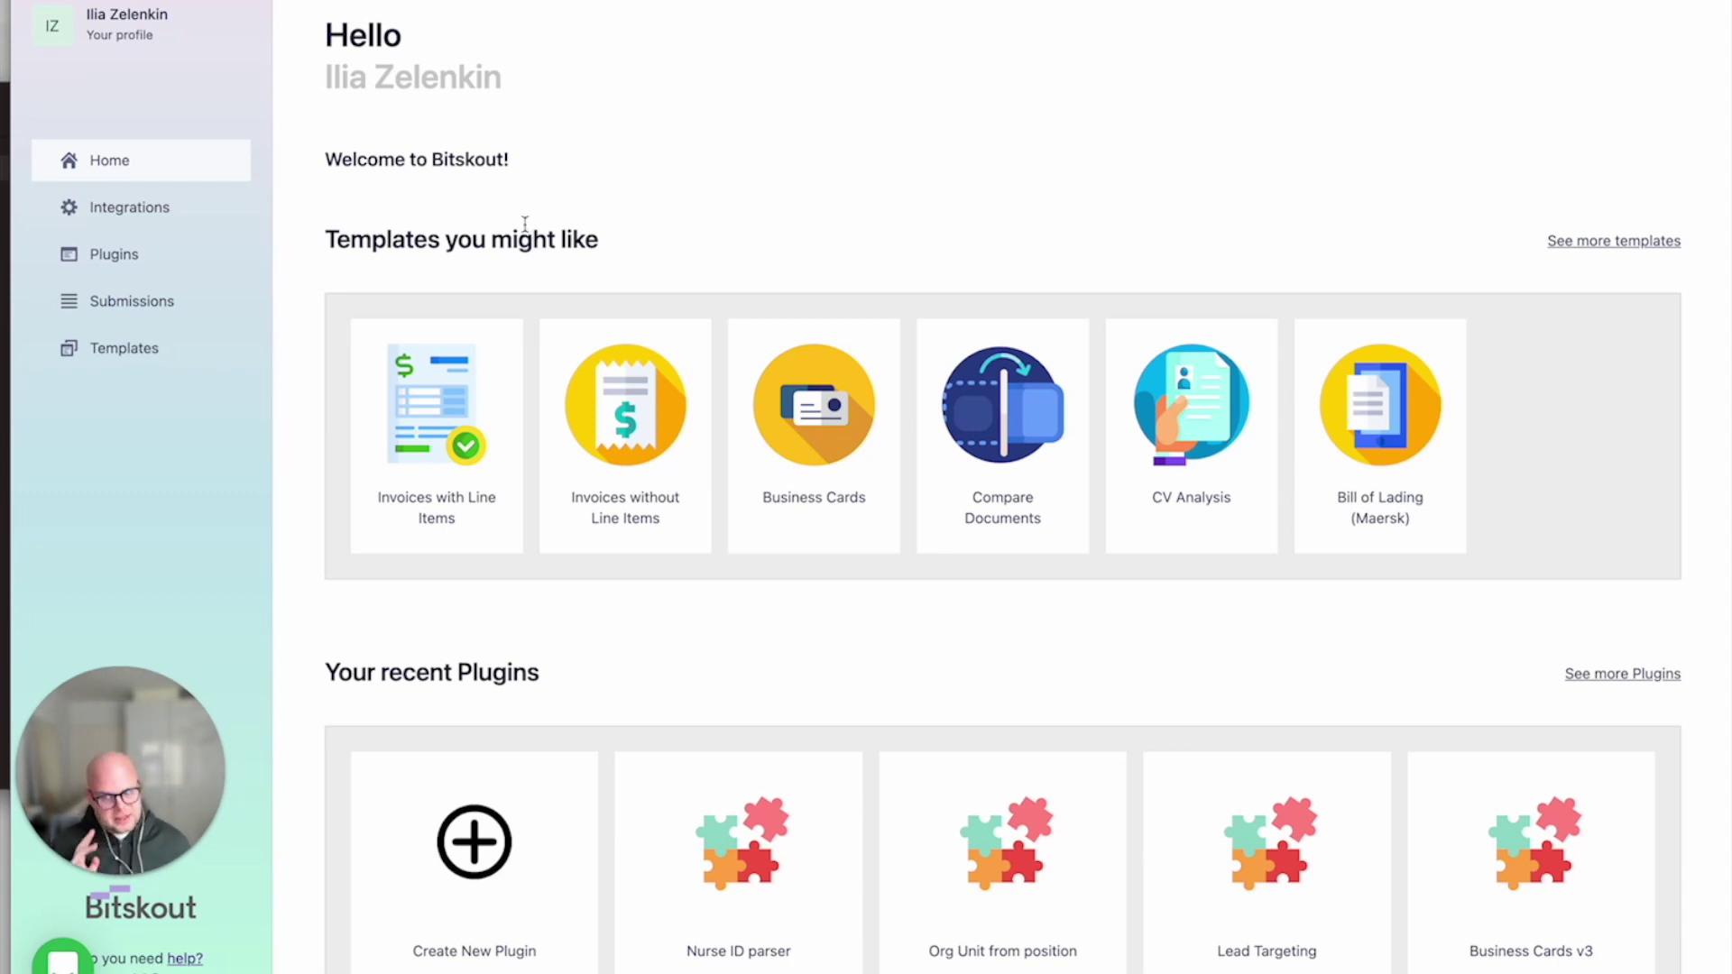
scroll(825, 246, down, 3)
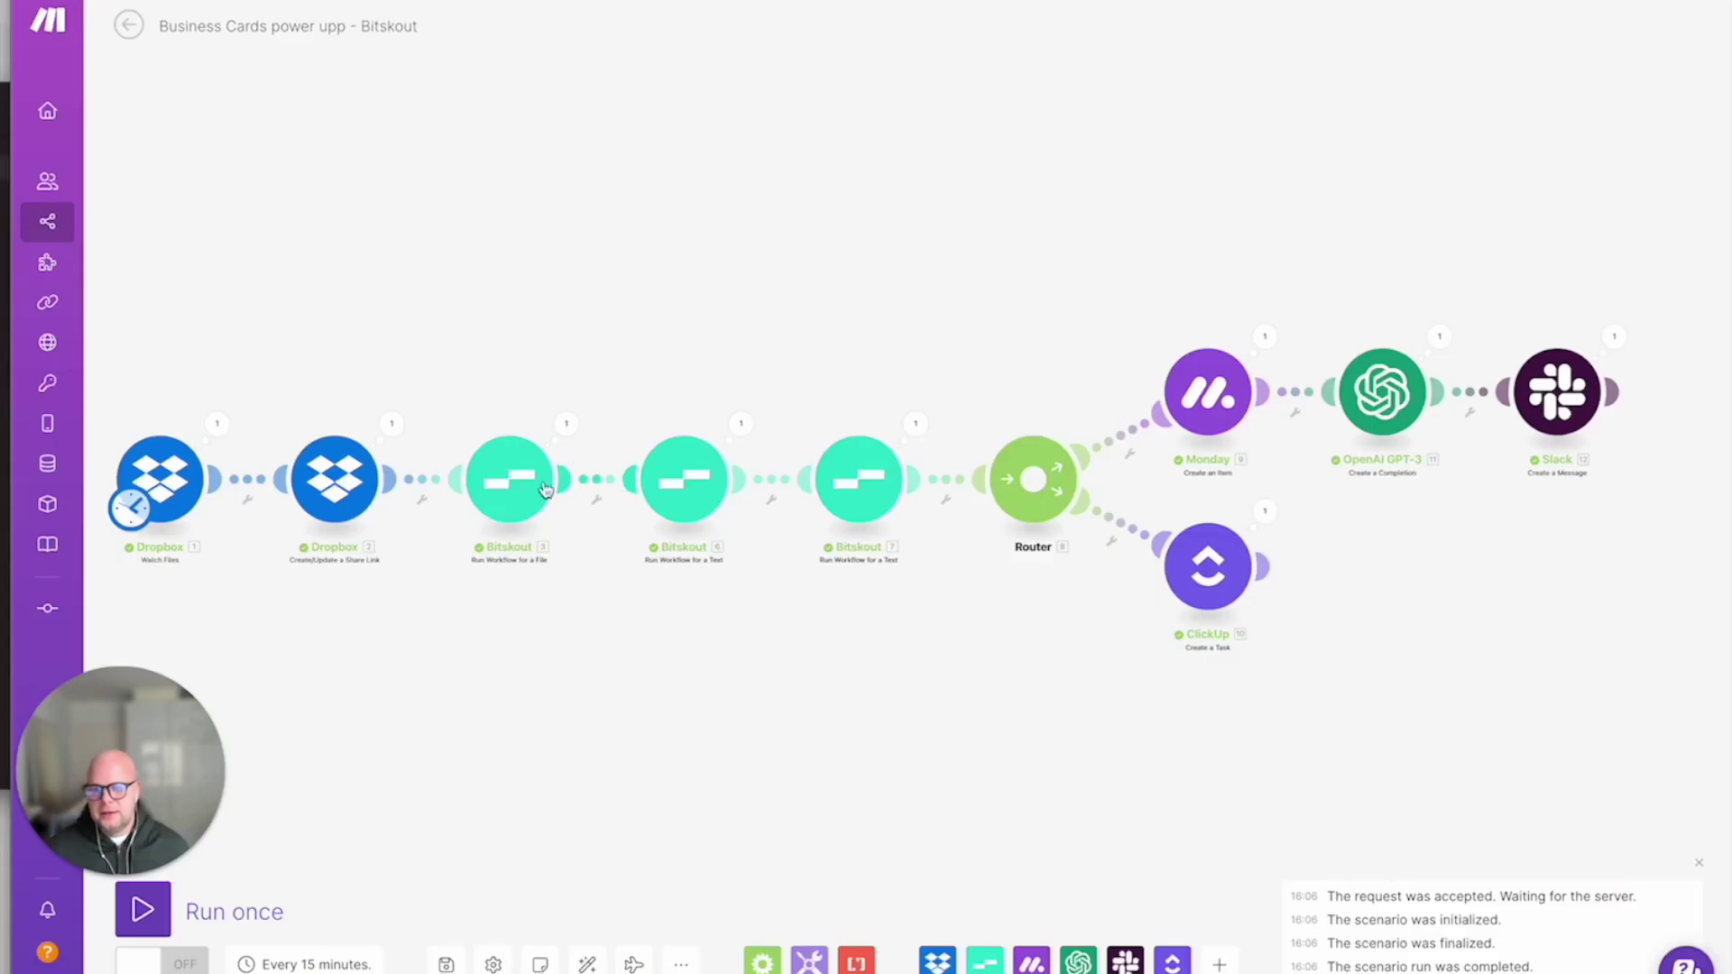
- Switch to Make and inspect the workflow and input settings of the first two Bitskout modules in the scenario
click(499, 488)
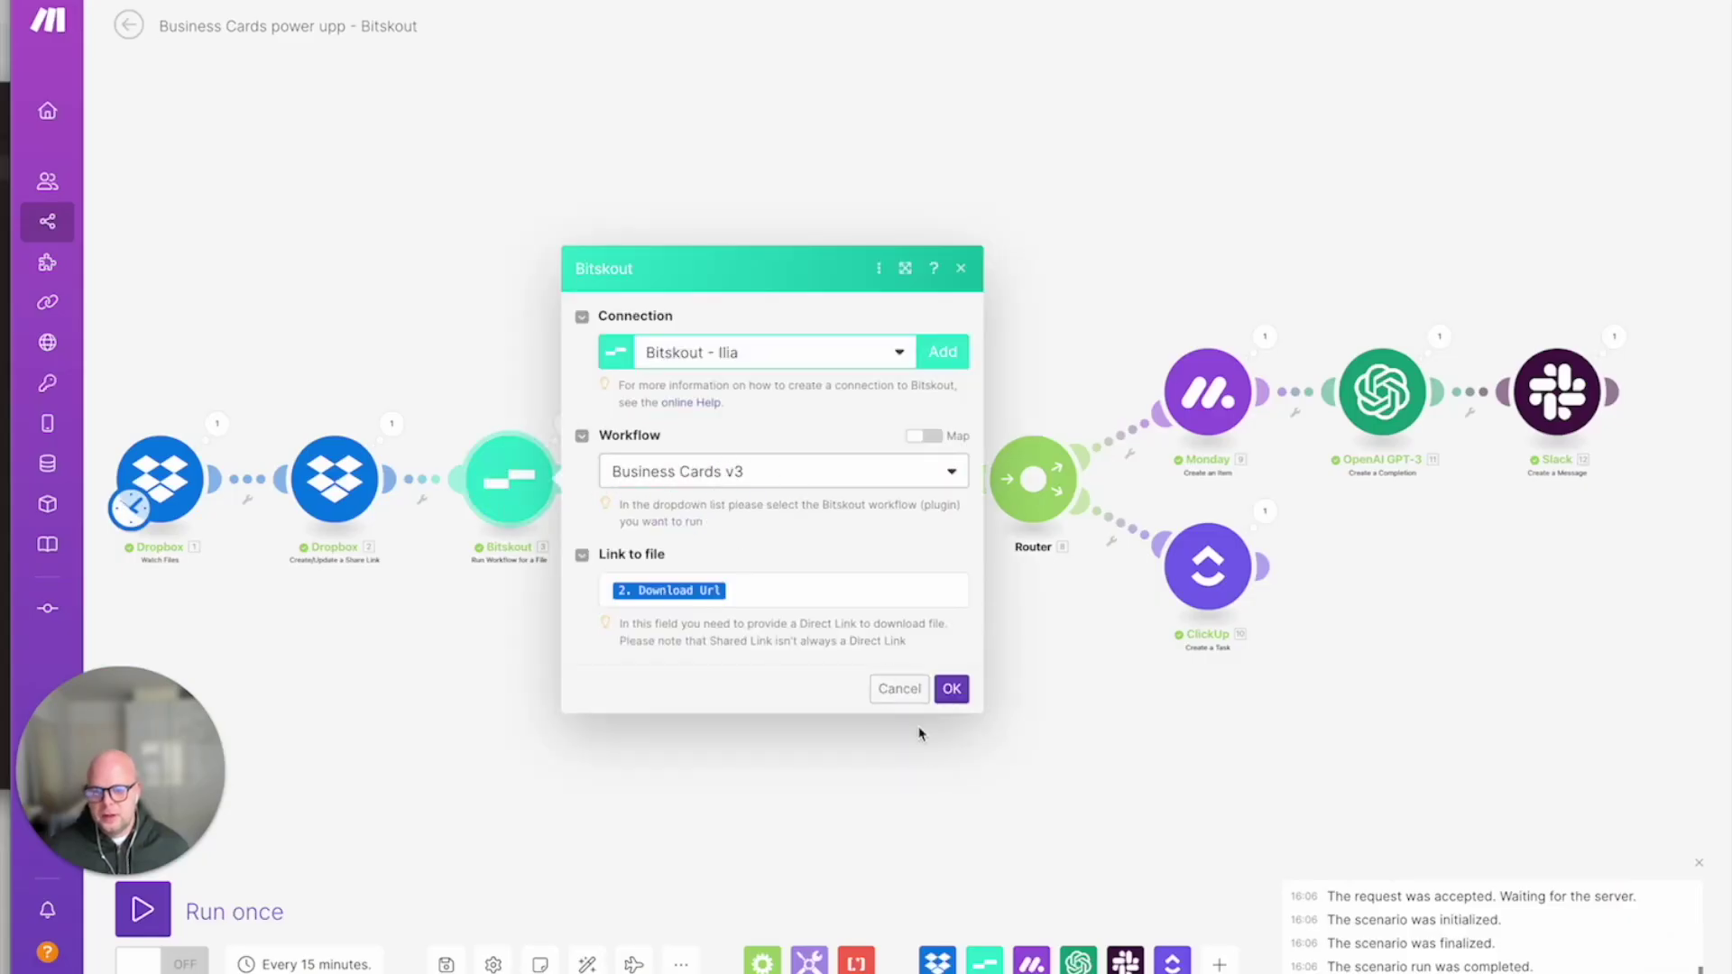
click(898, 690)
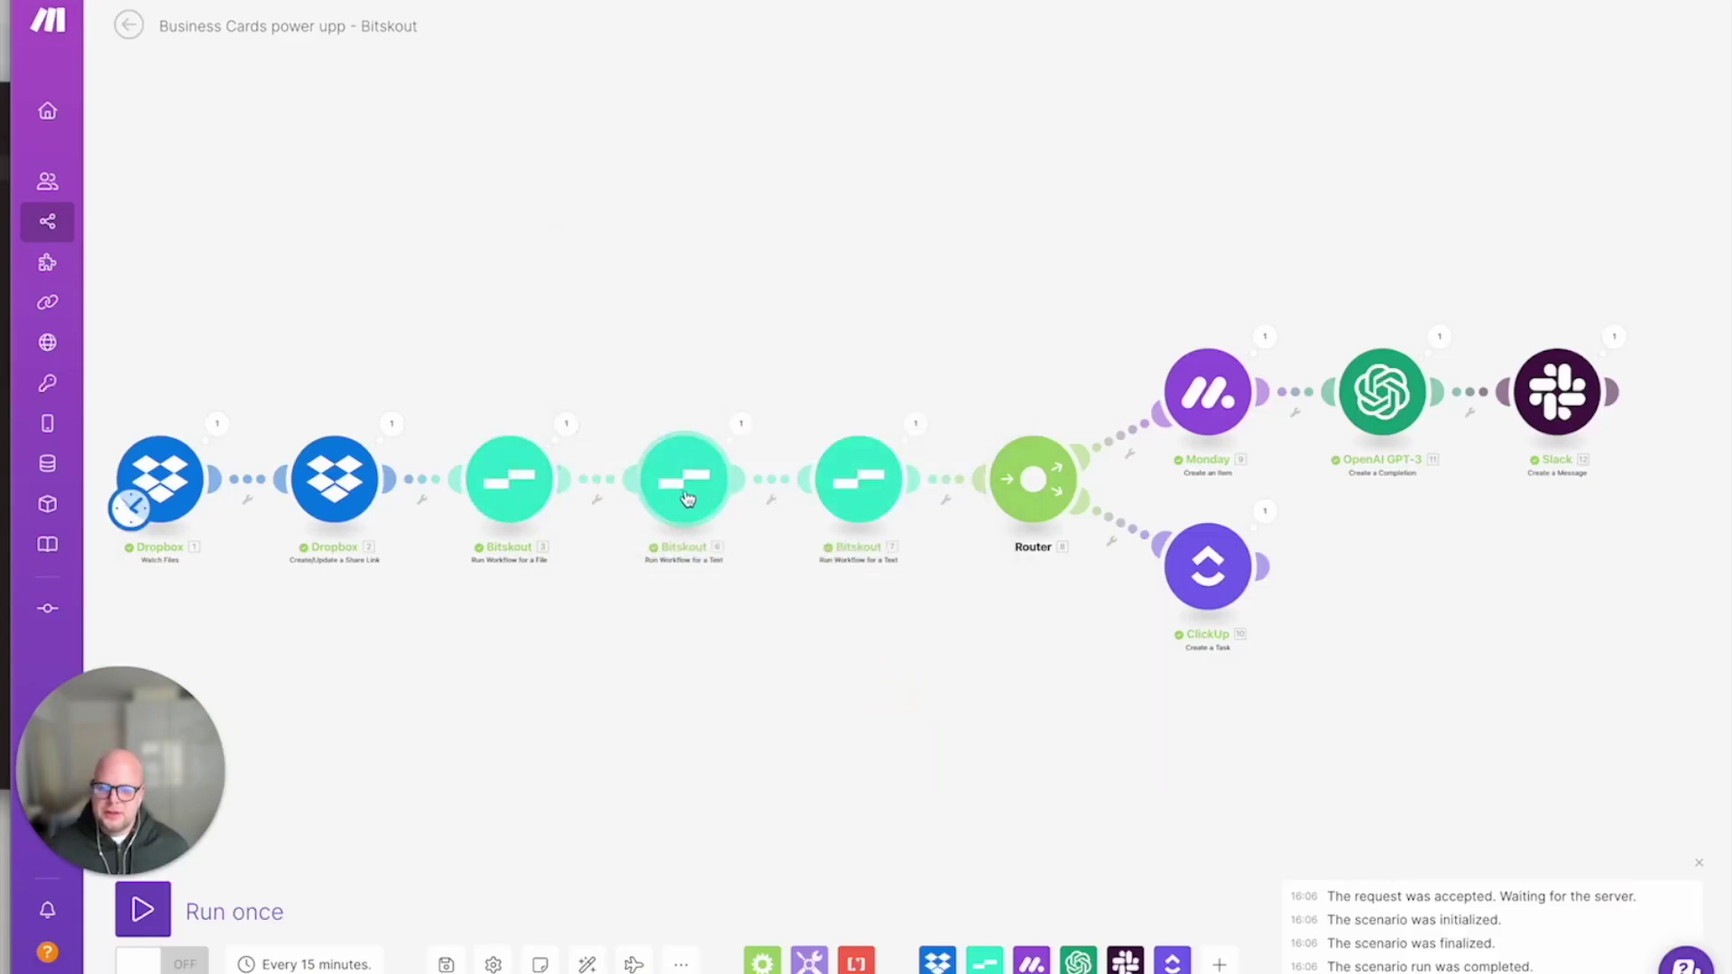
click(686, 497)
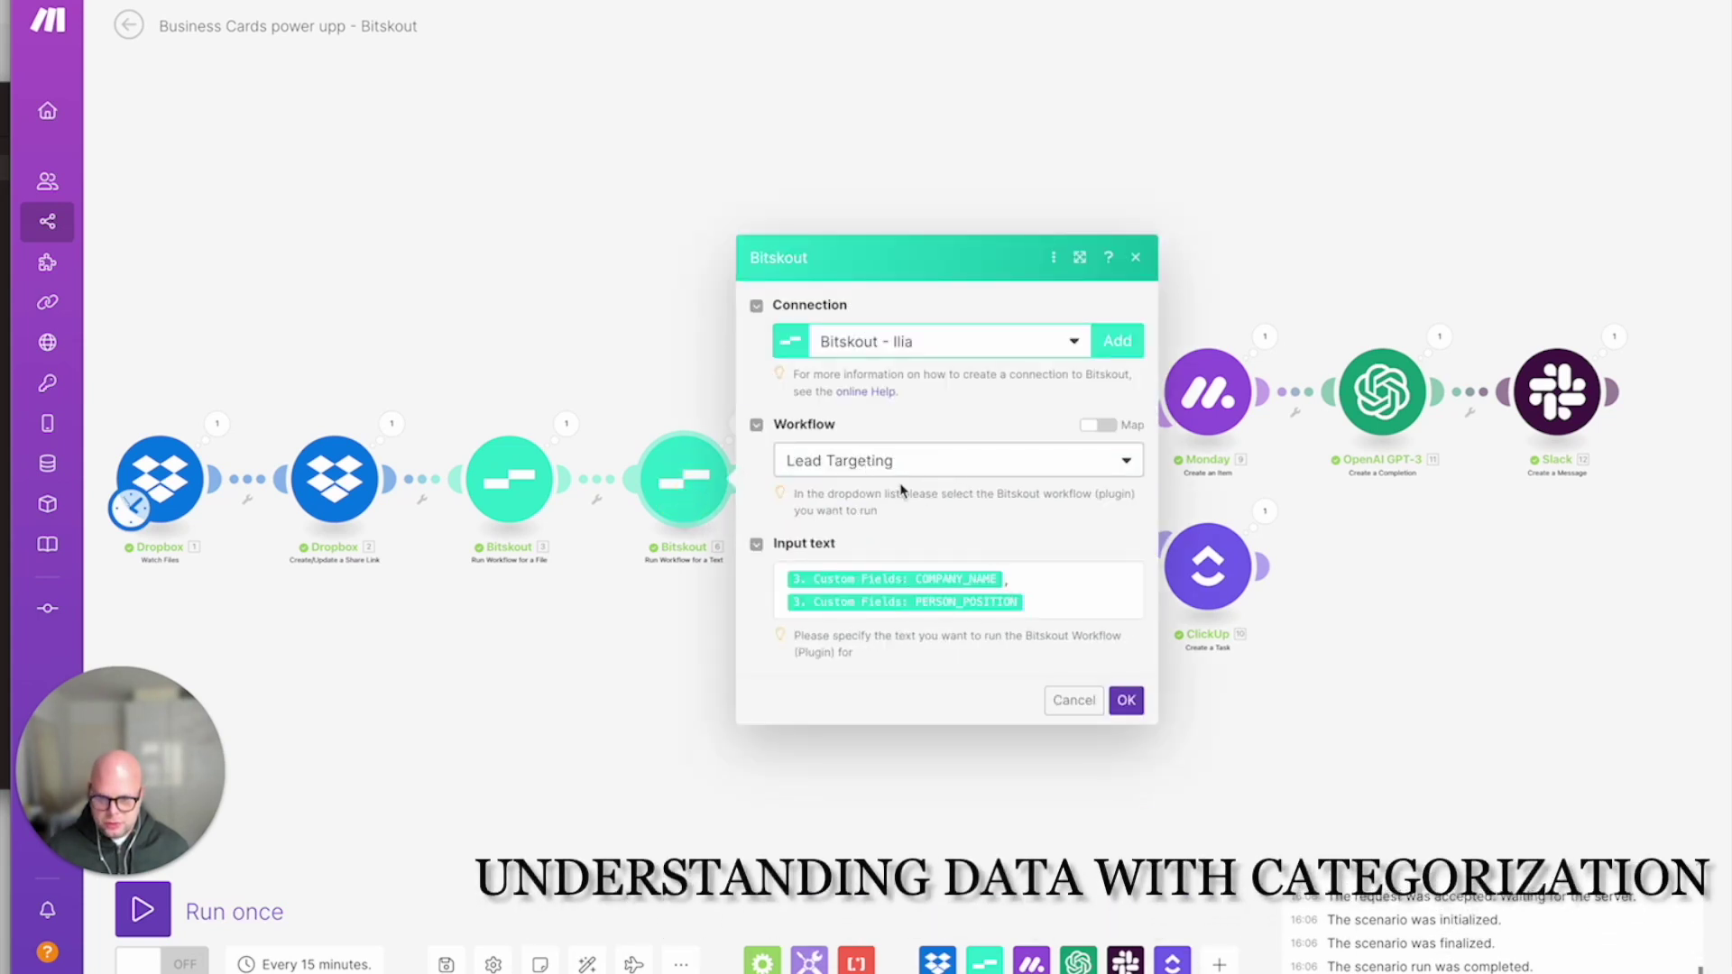
- Switch to Bitskout and create a new Understand plugin with the Categorize action
click(326, 175)
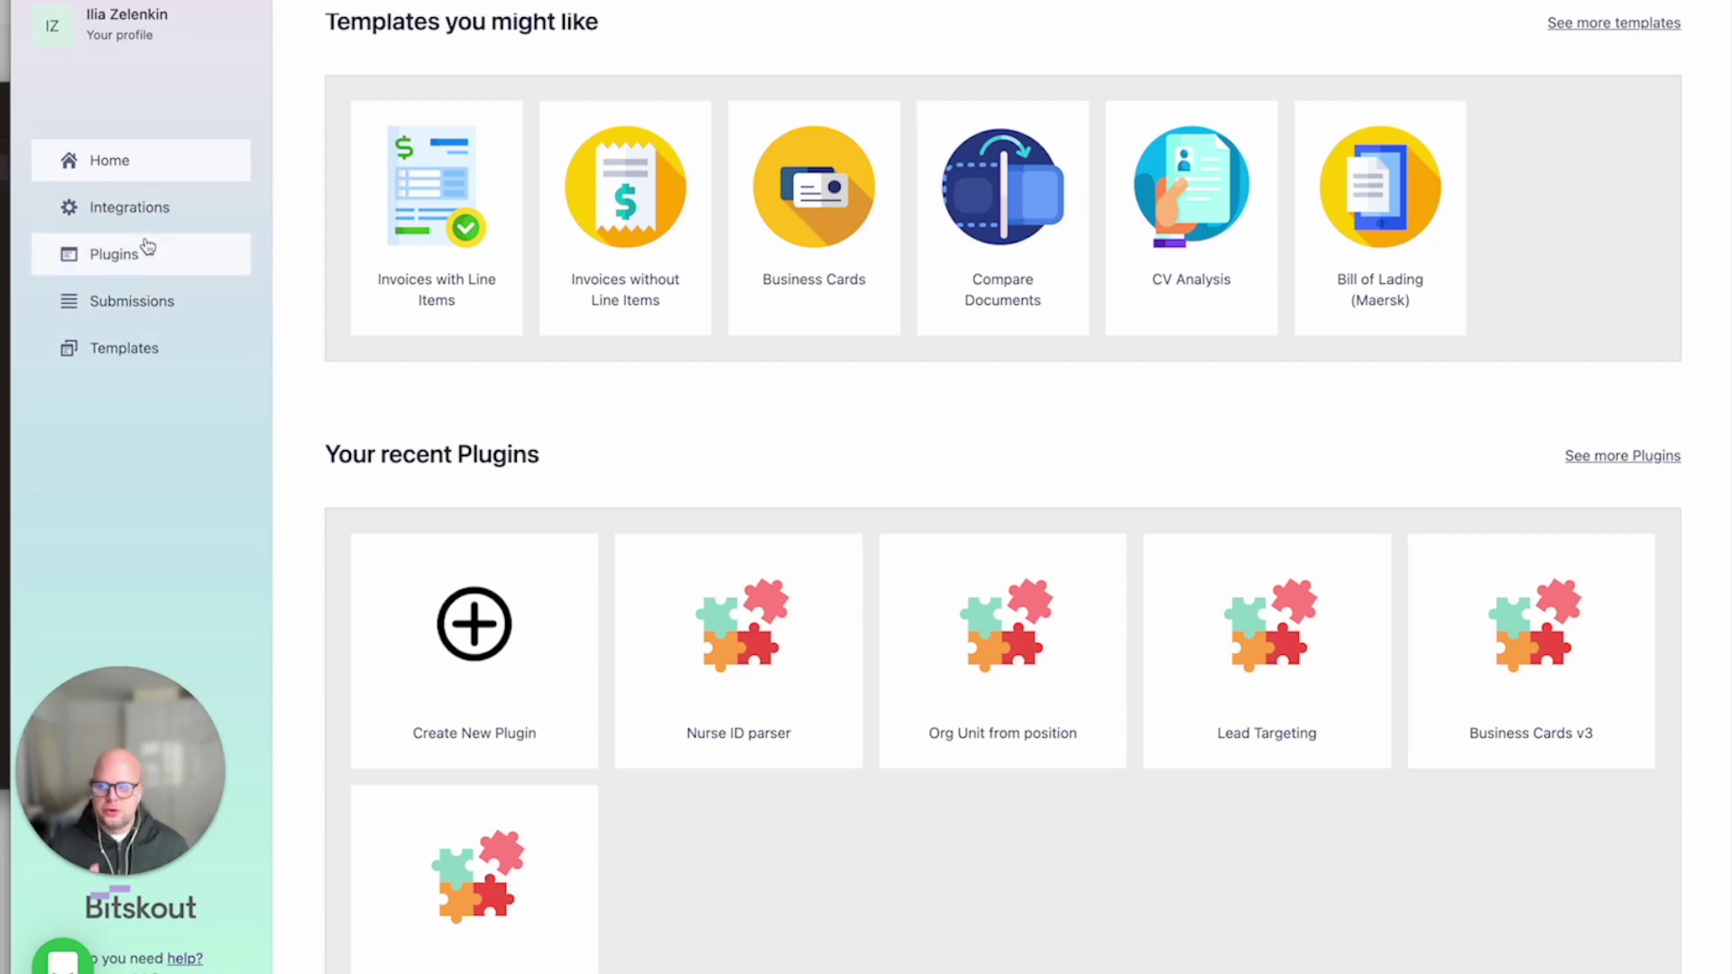
click(146, 252)
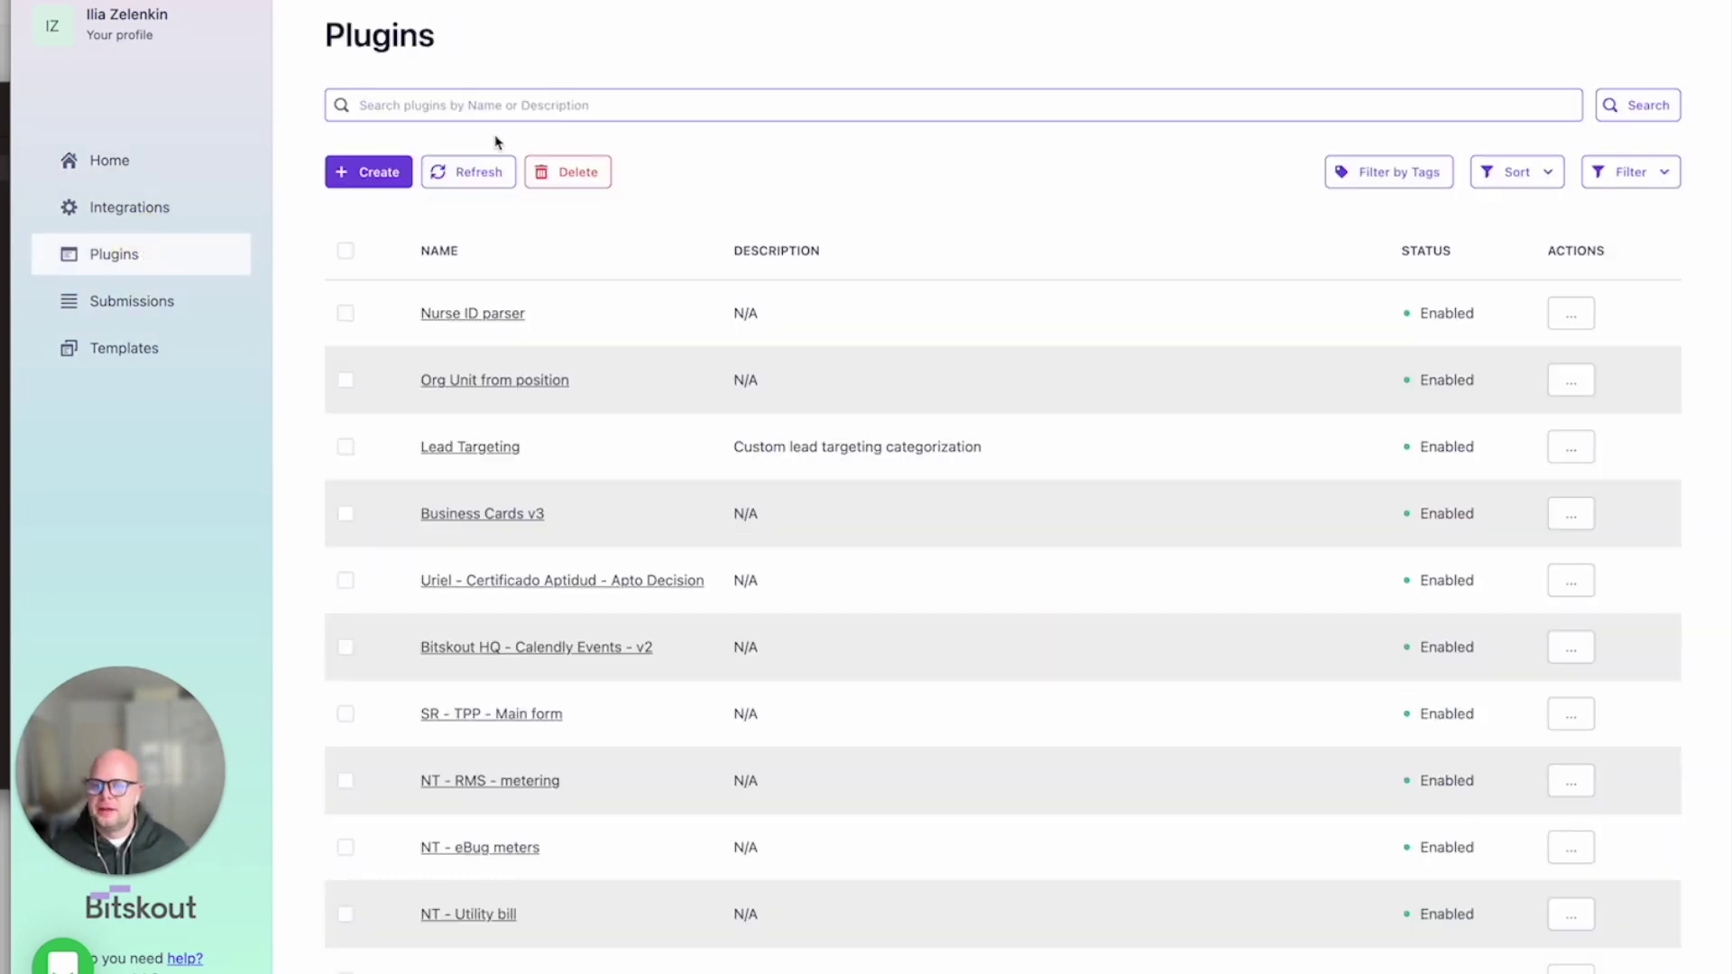
click(388, 171)
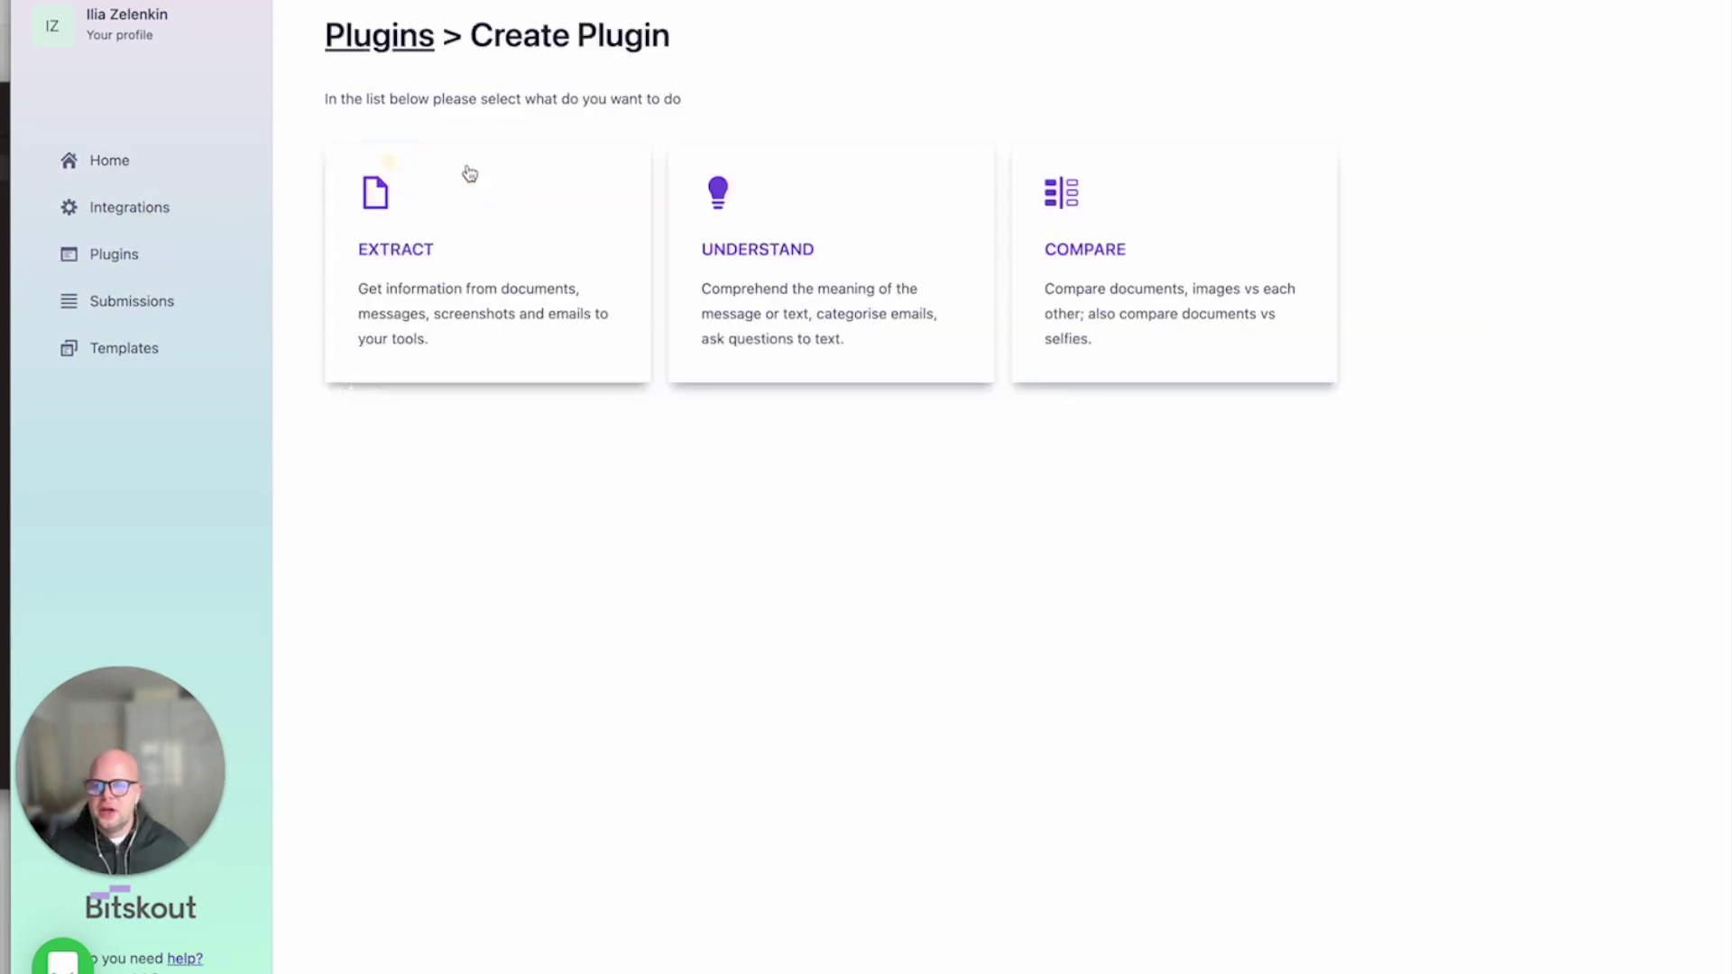
click(729, 221)
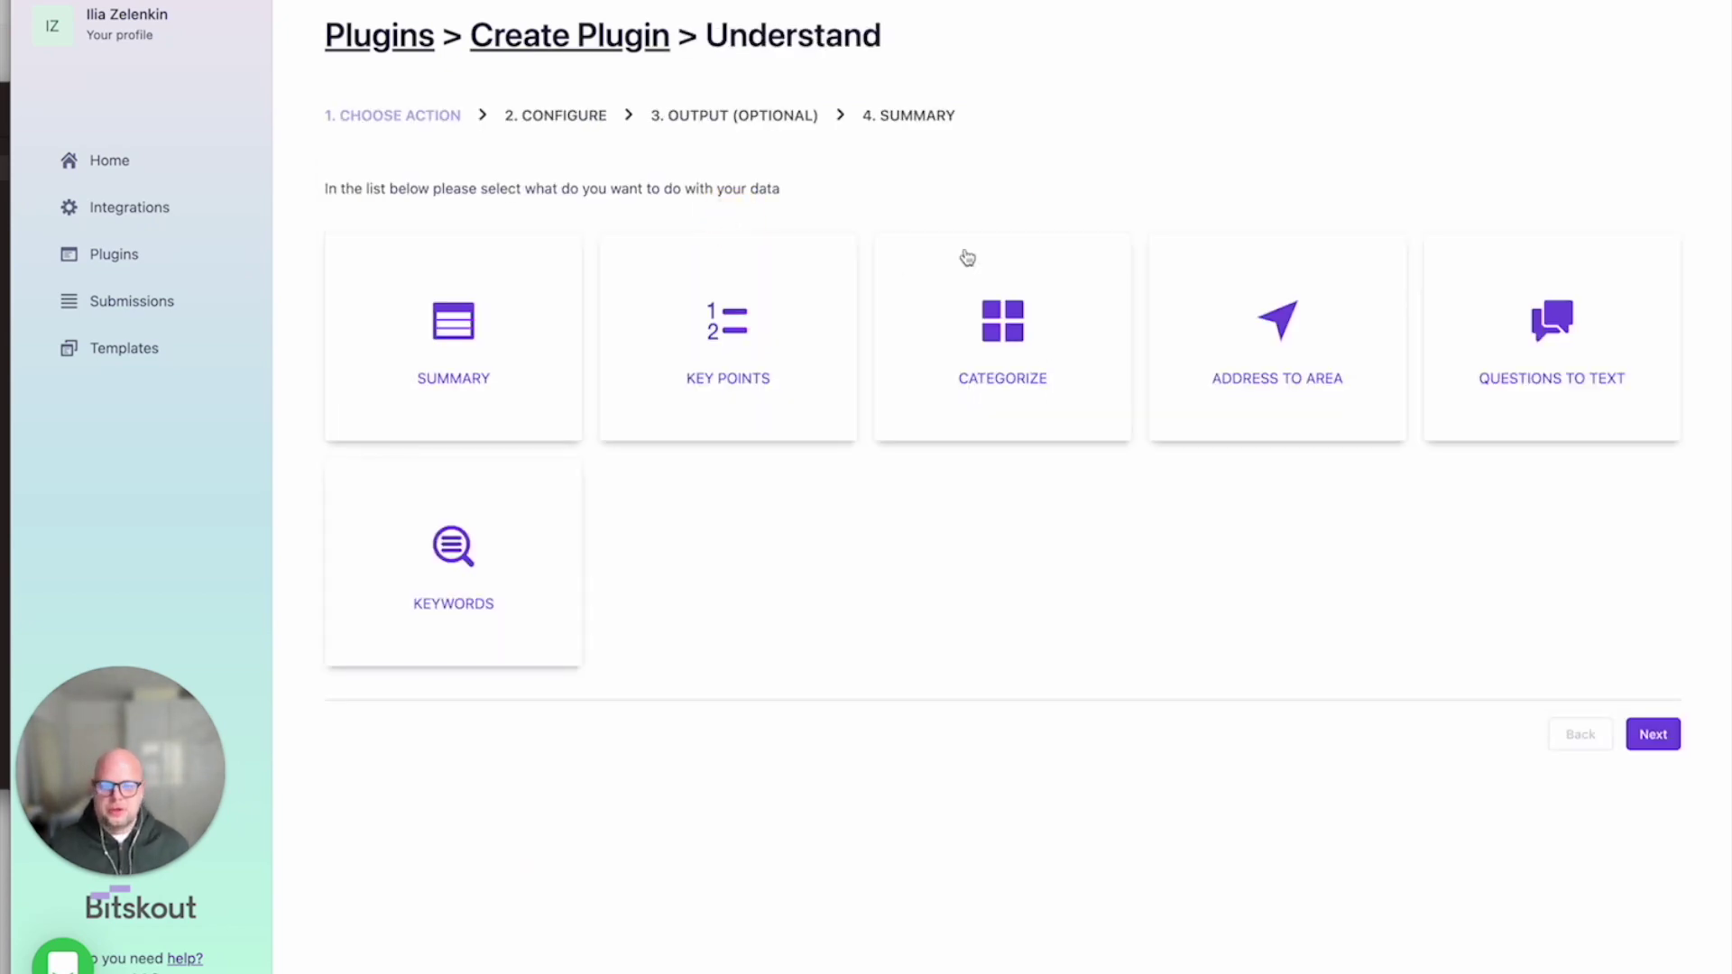
click(1005, 302)
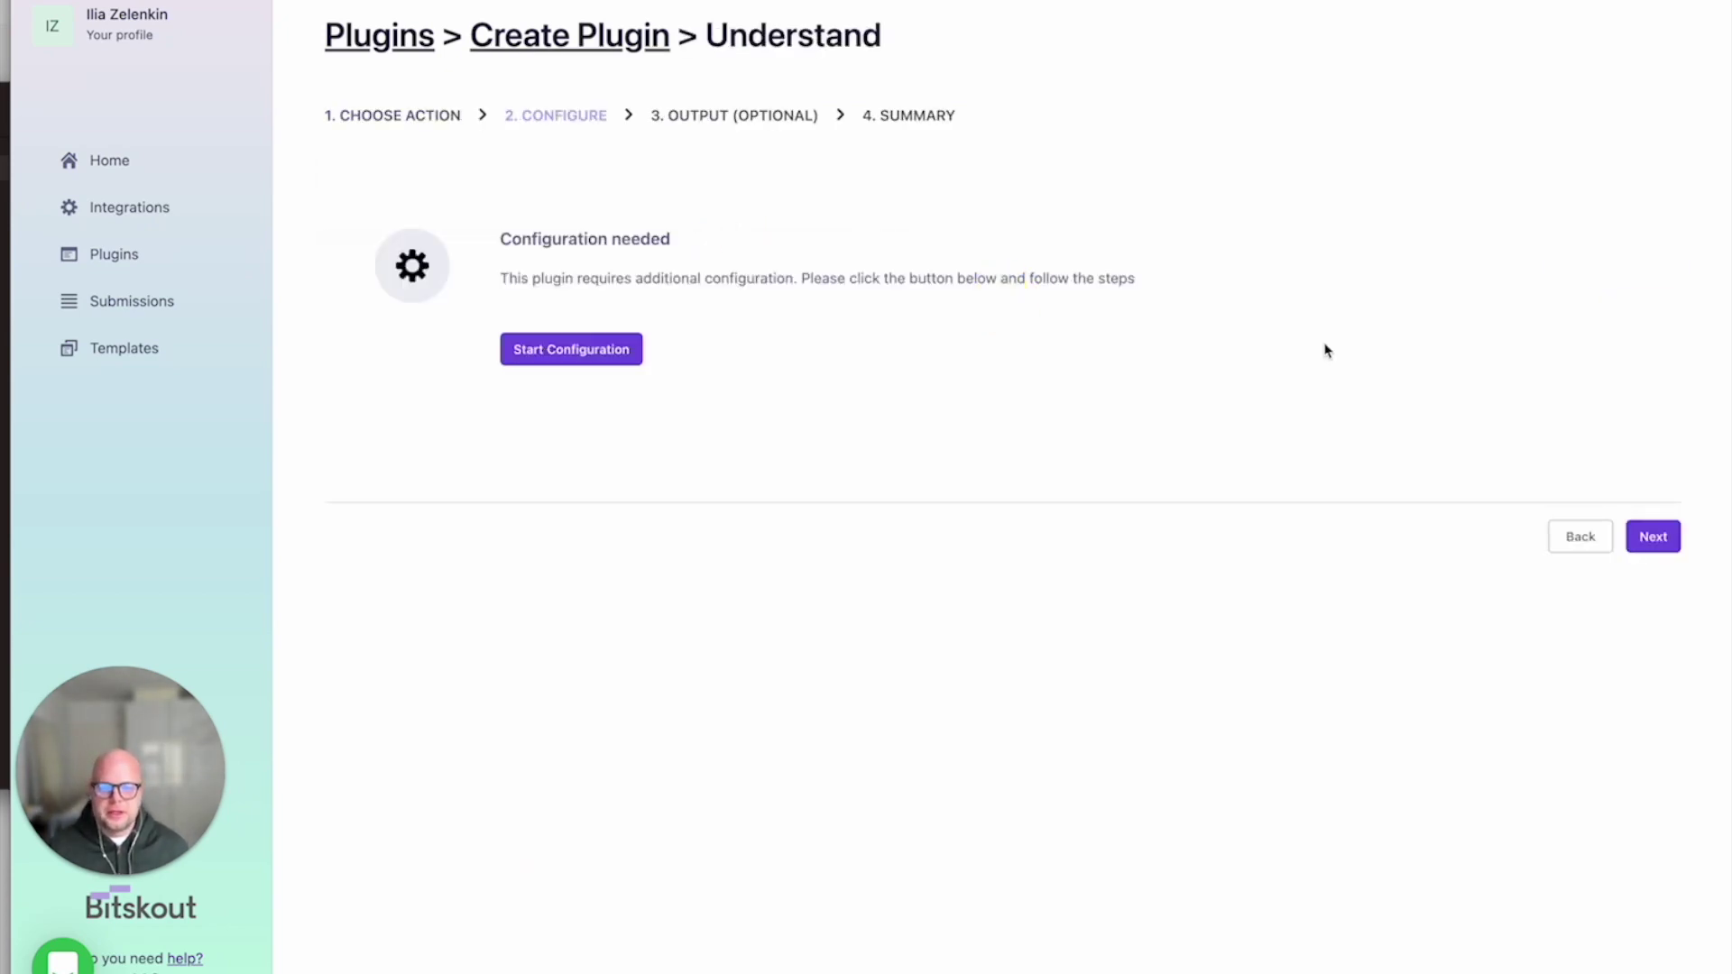
- Start the plugin's classification configuration and choose Setup Manually as the source
click(579, 352)
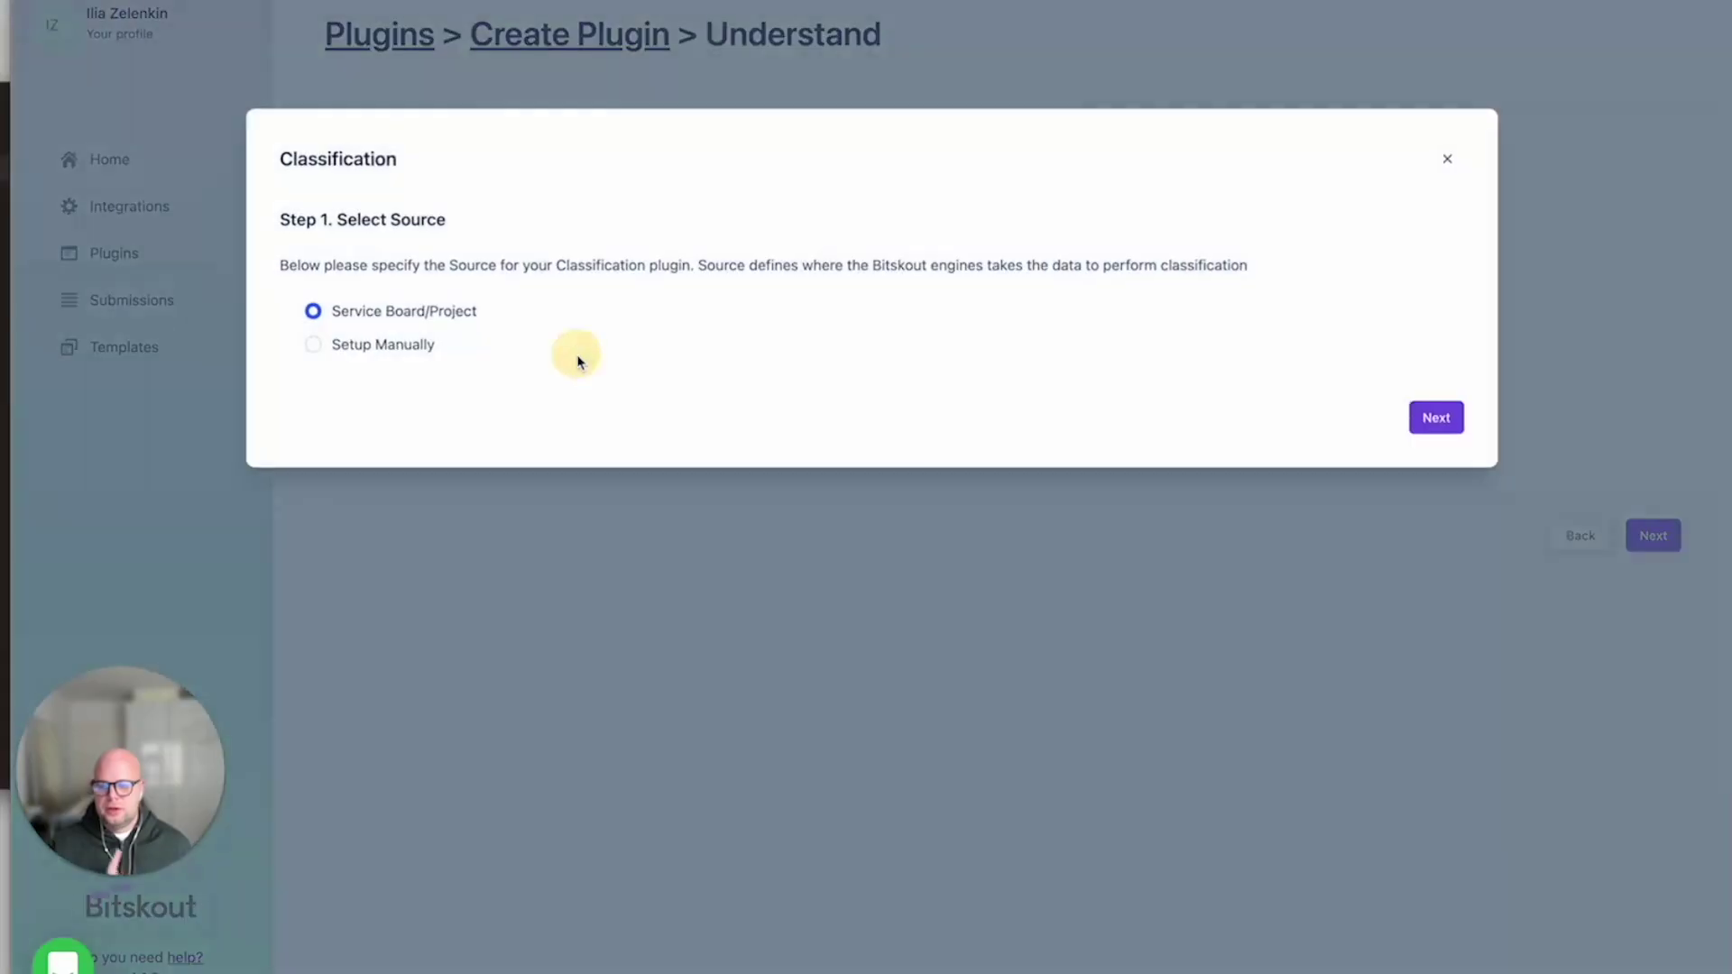
click(377, 351)
click(1436, 417)
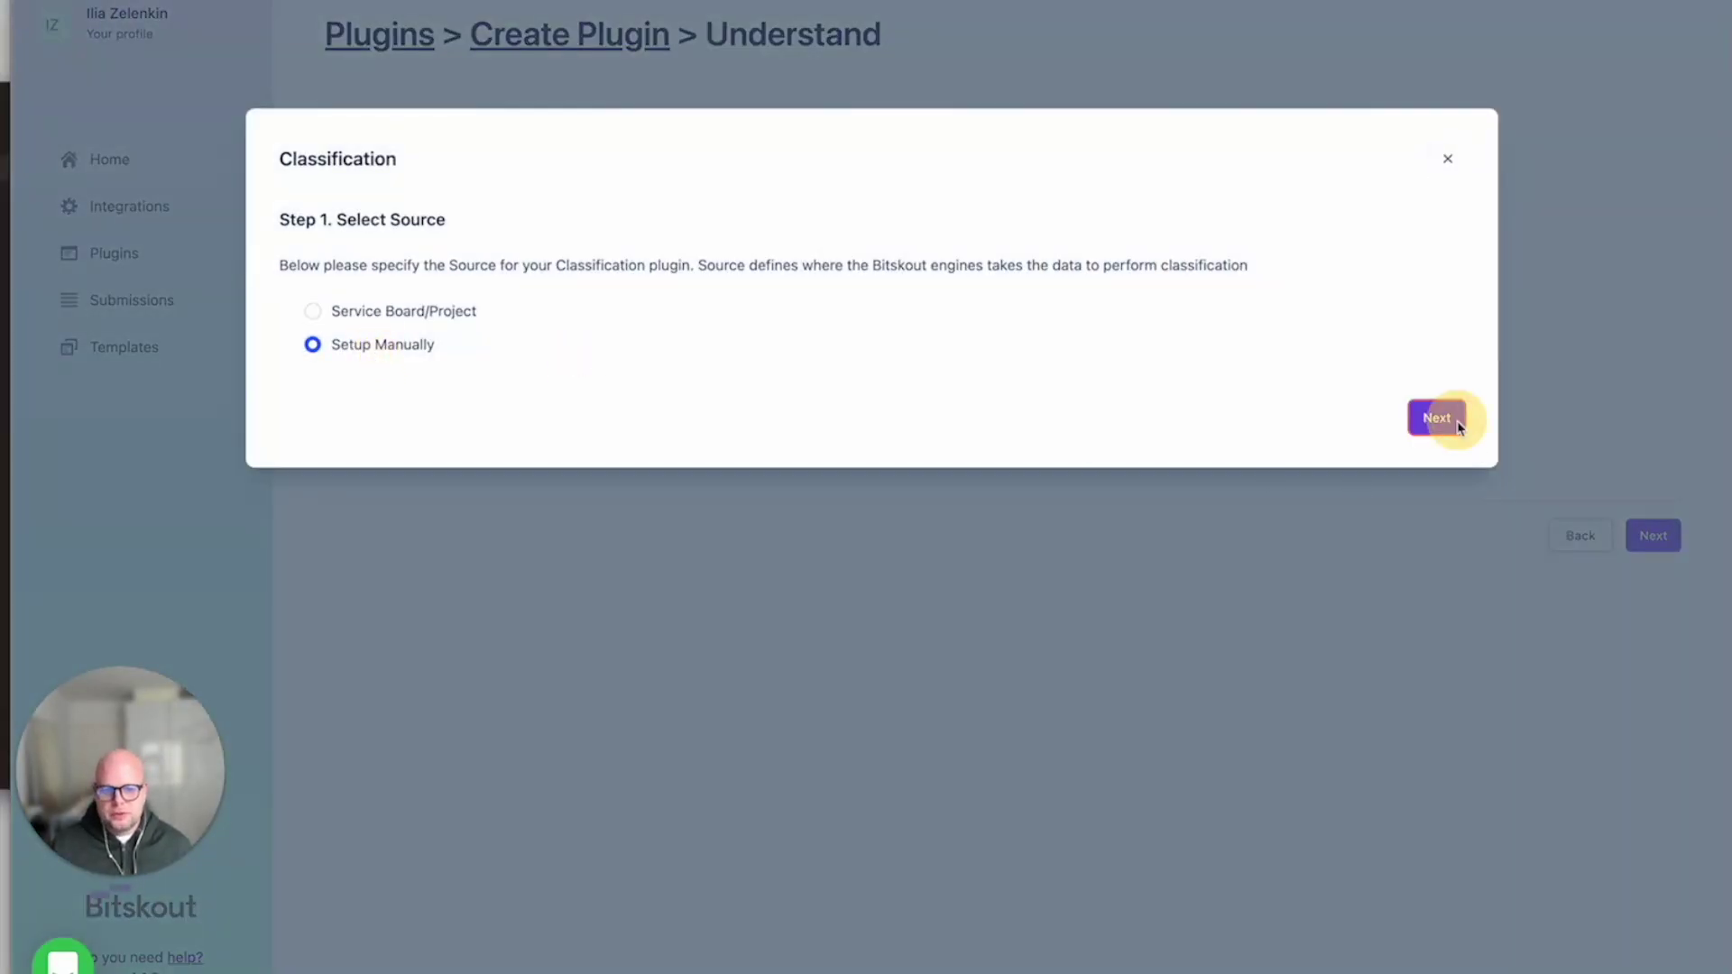
- Add a classification example with the text "Apple, VP of engineering" and the label Target
click(539, 692)
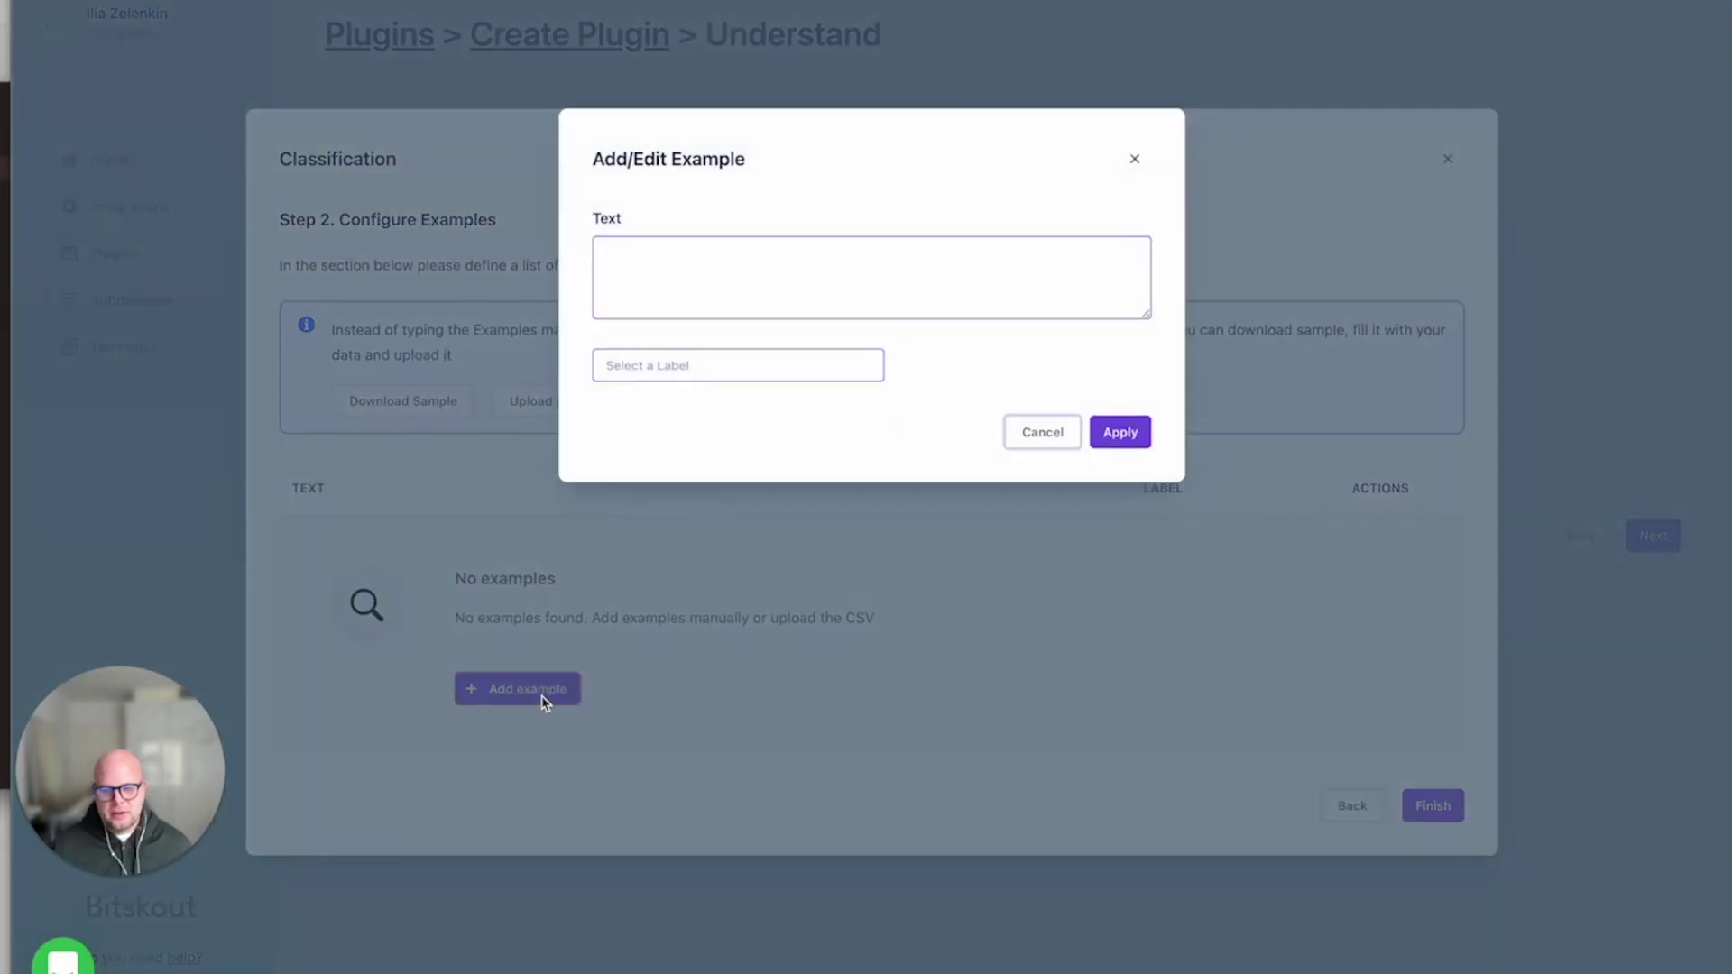
click(677, 284)
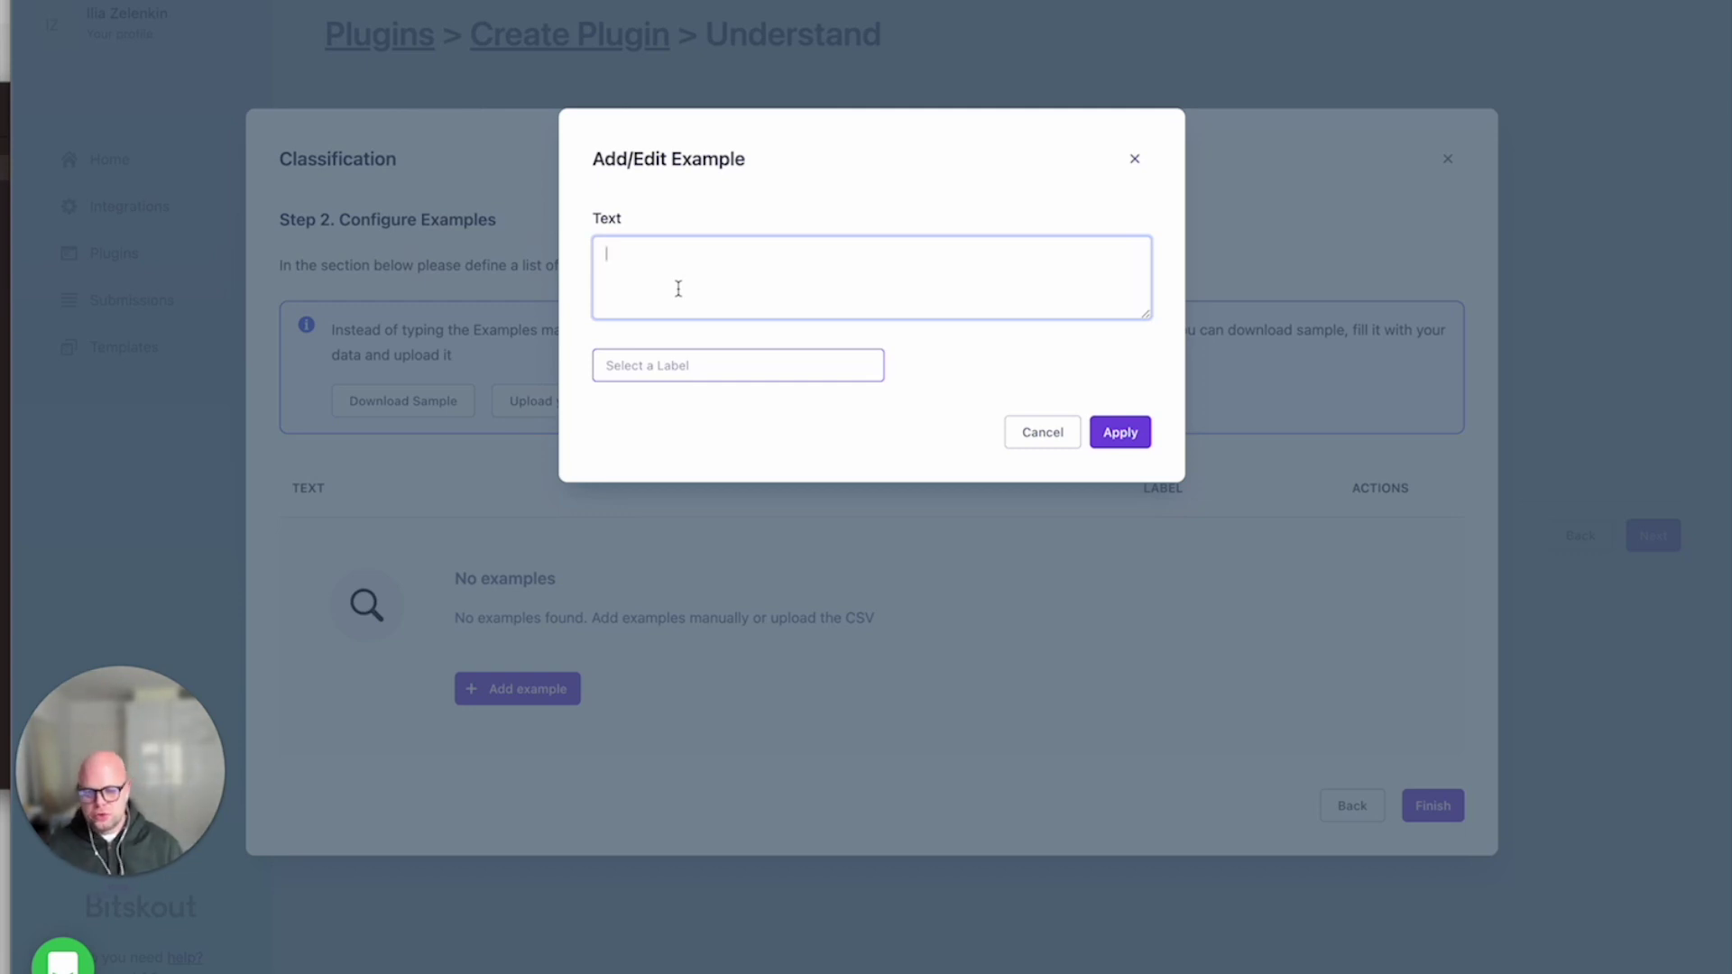
text(Apple)
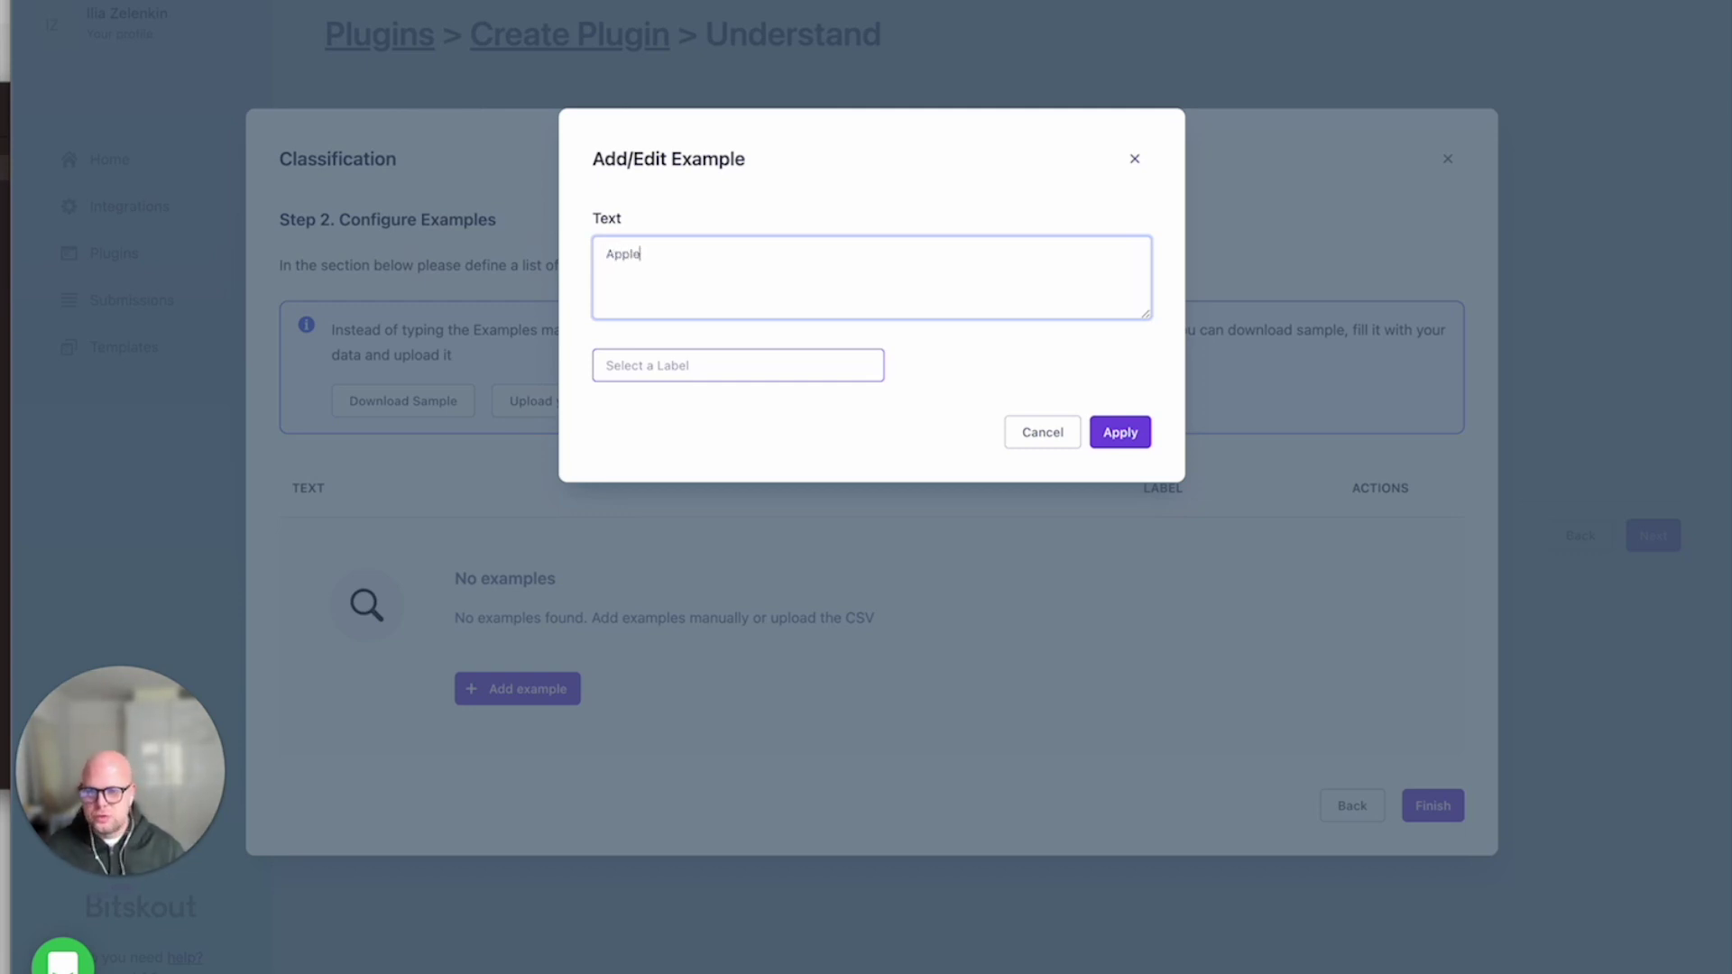
text(, VP of )
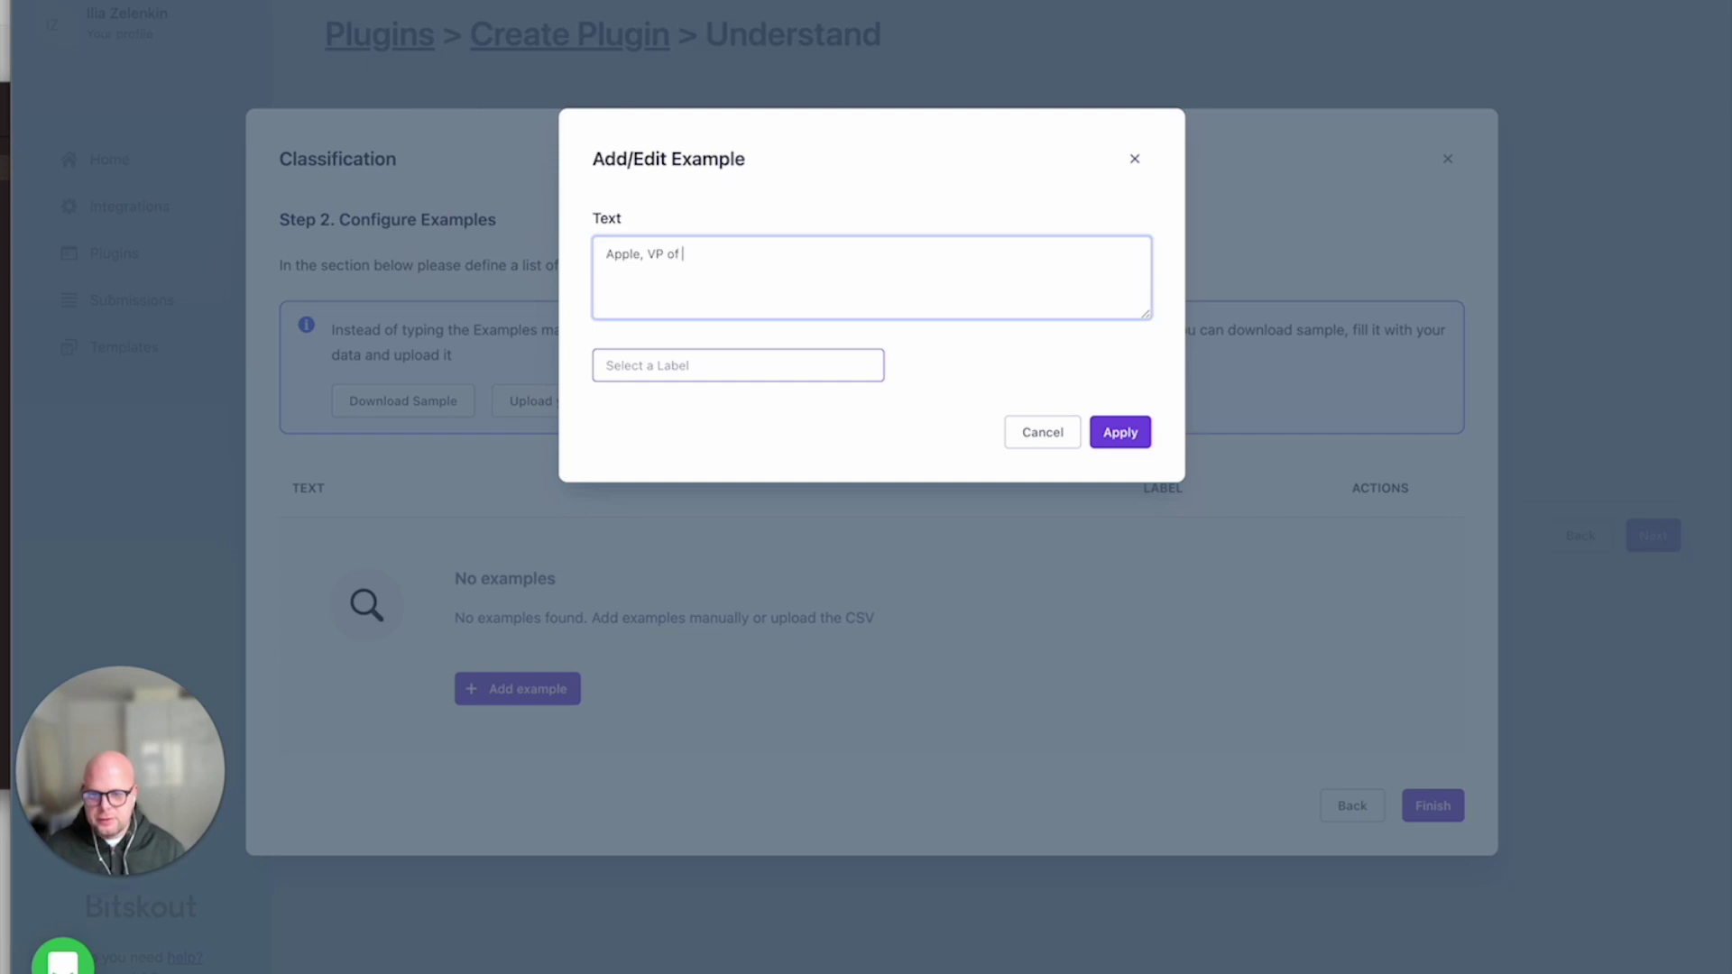
text(engineering)
click(650, 364)
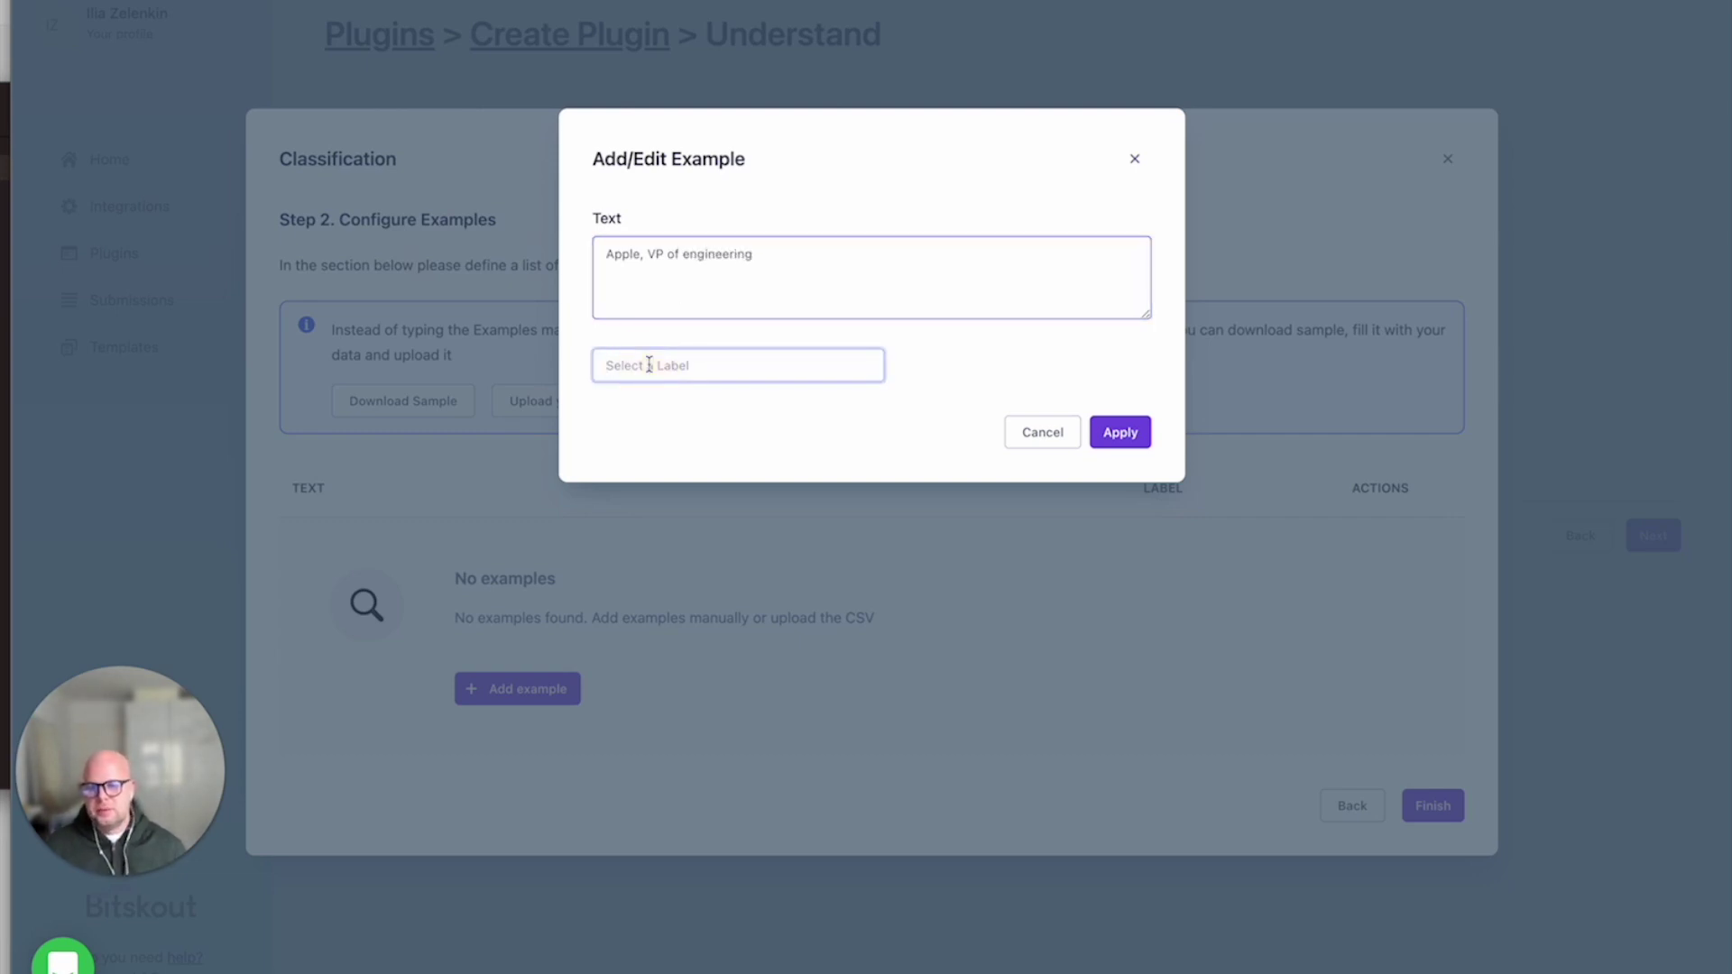
text(Tr)
text(rget)
click(1118, 432)
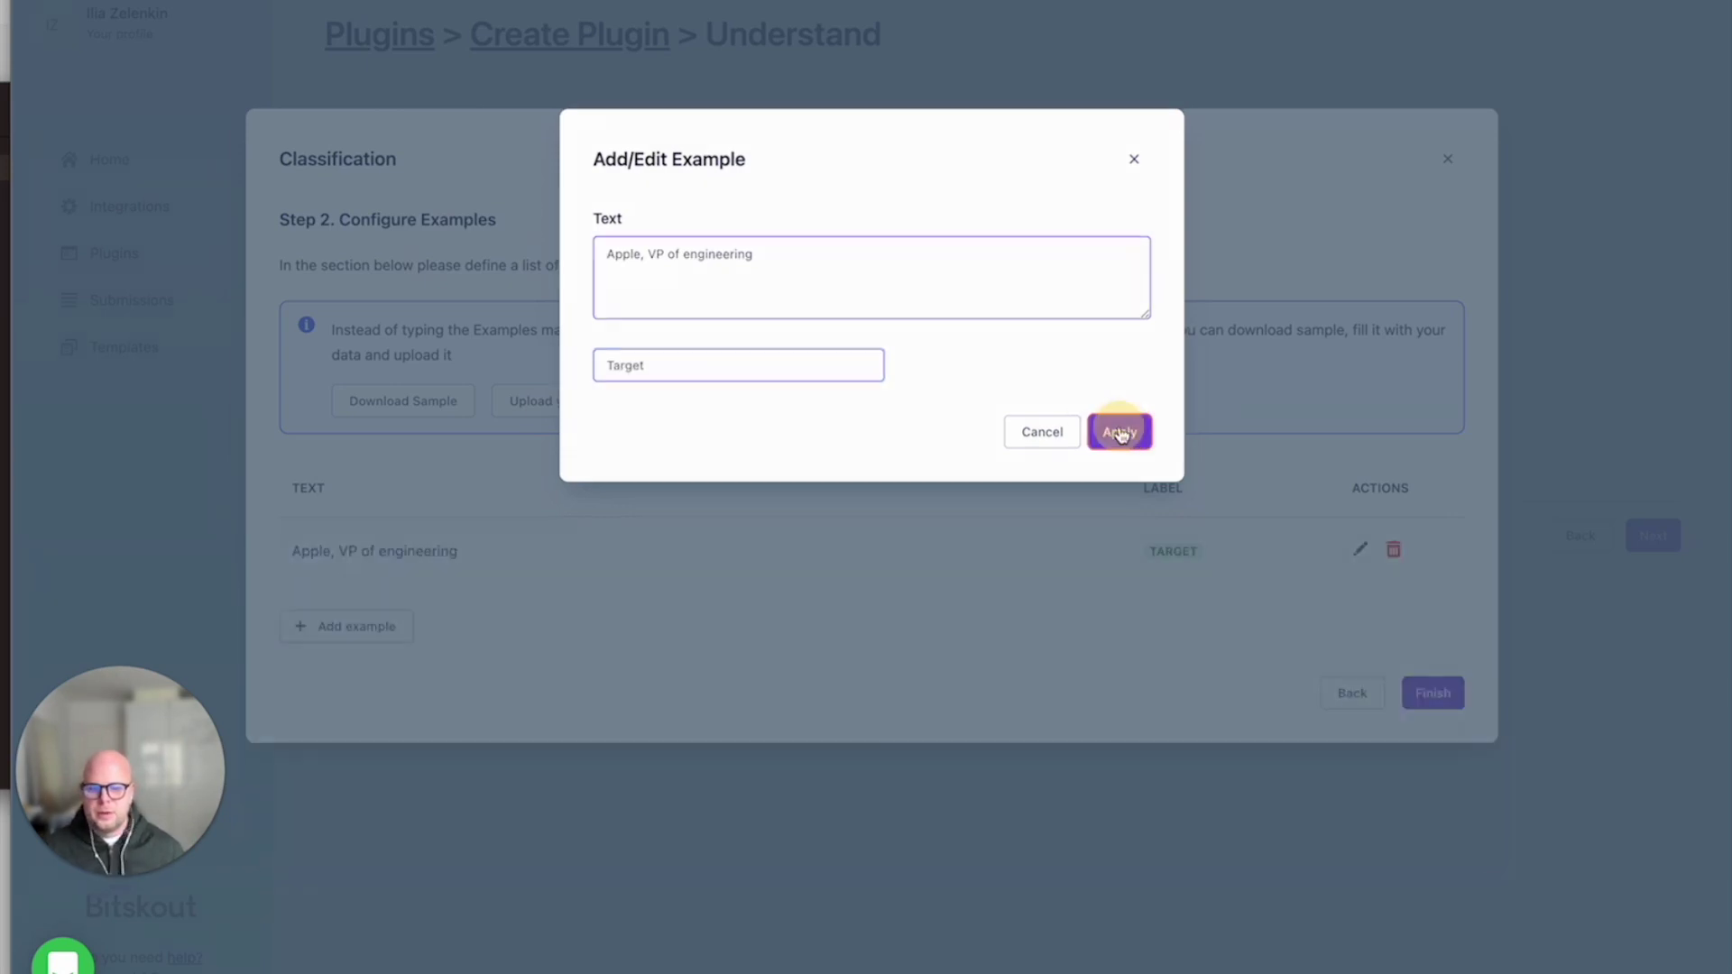
- Add a second classification example with the text "Apple, Procurement Specialist" and the label No target
click(376, 642)
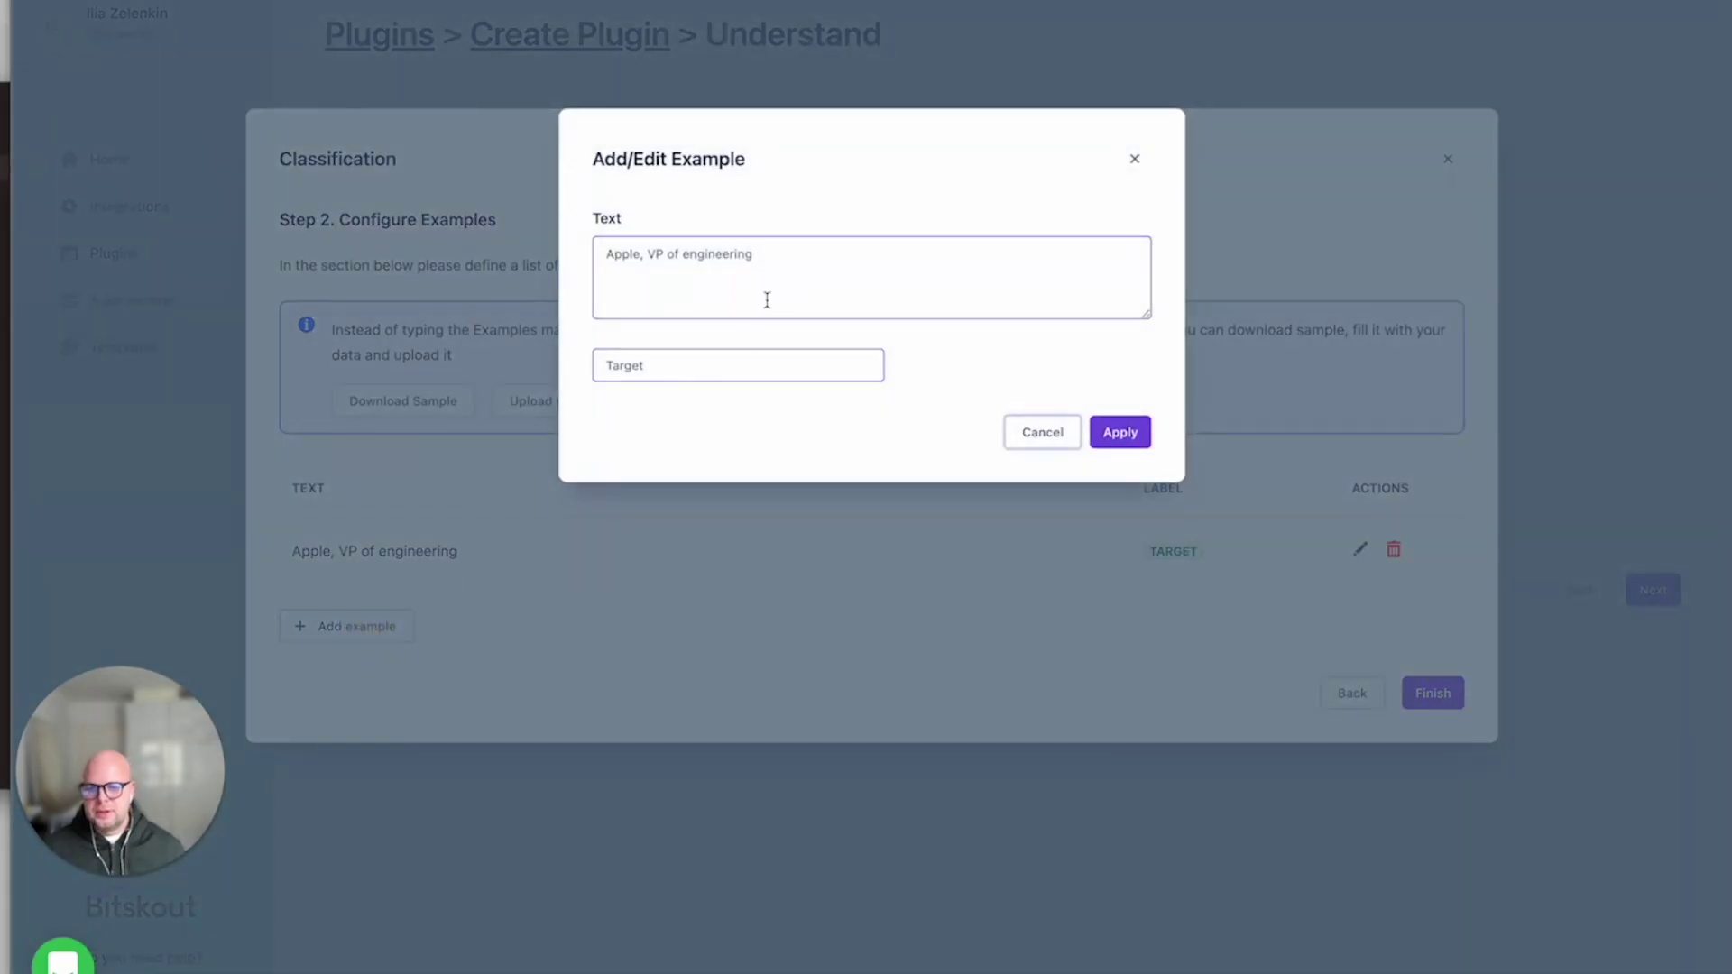
drag(776, 249, 607, 254)
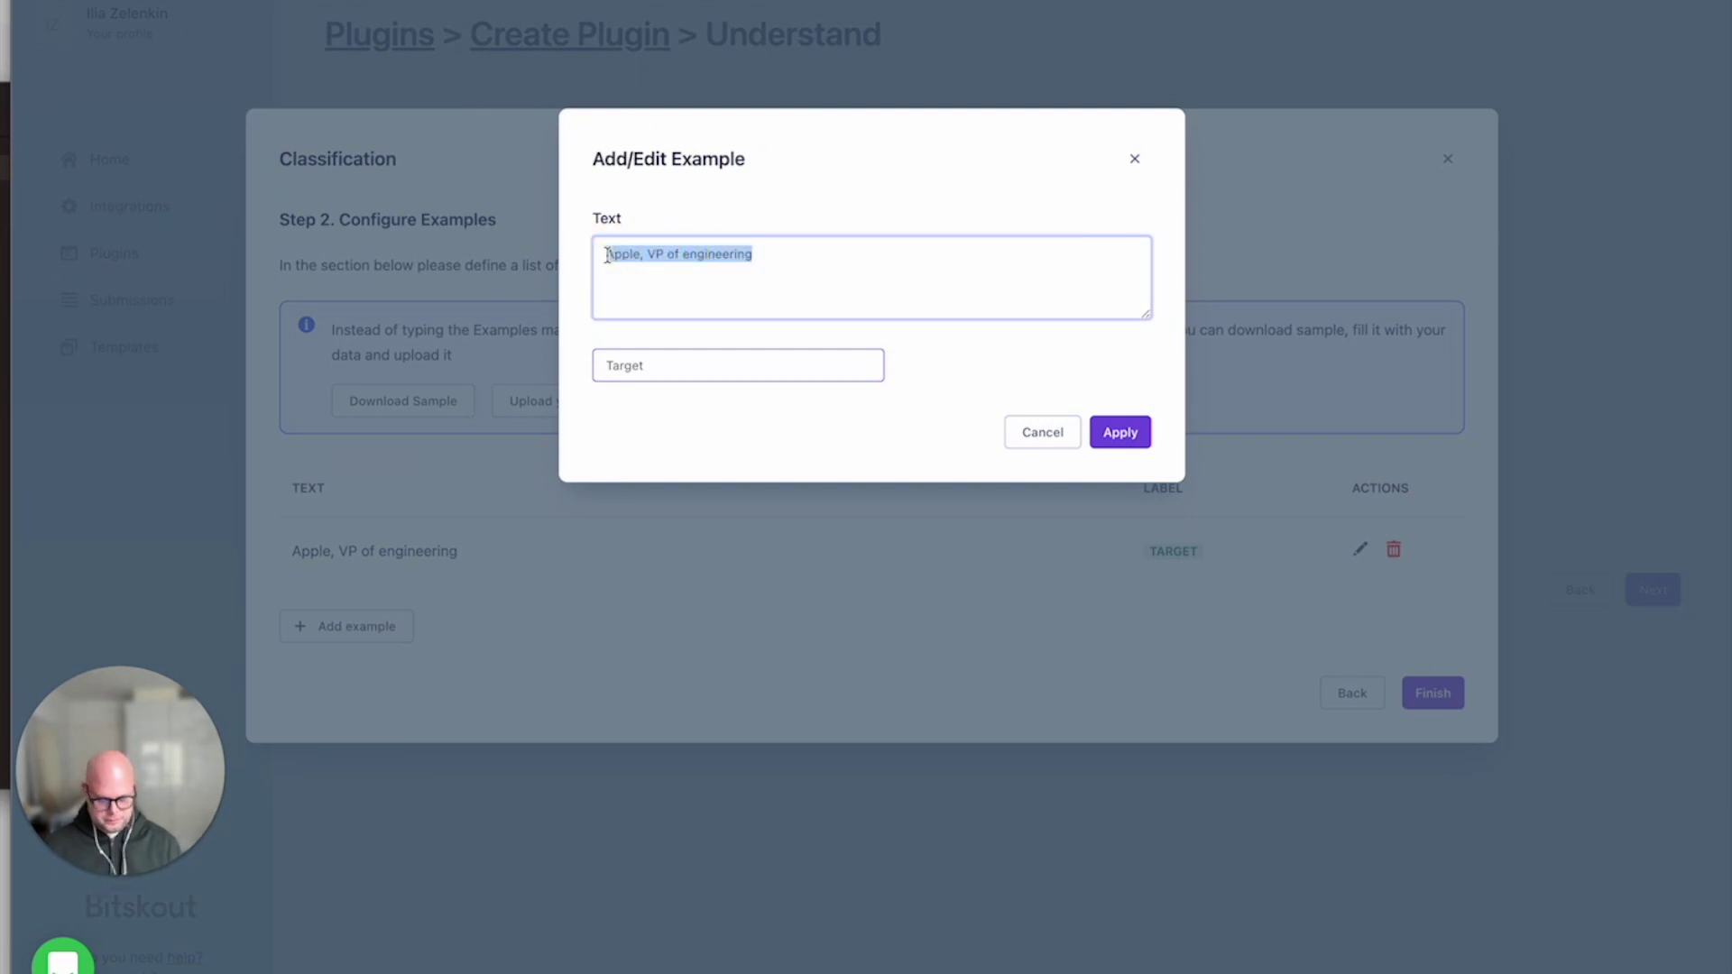
text(Apple, Procurement Specialist)
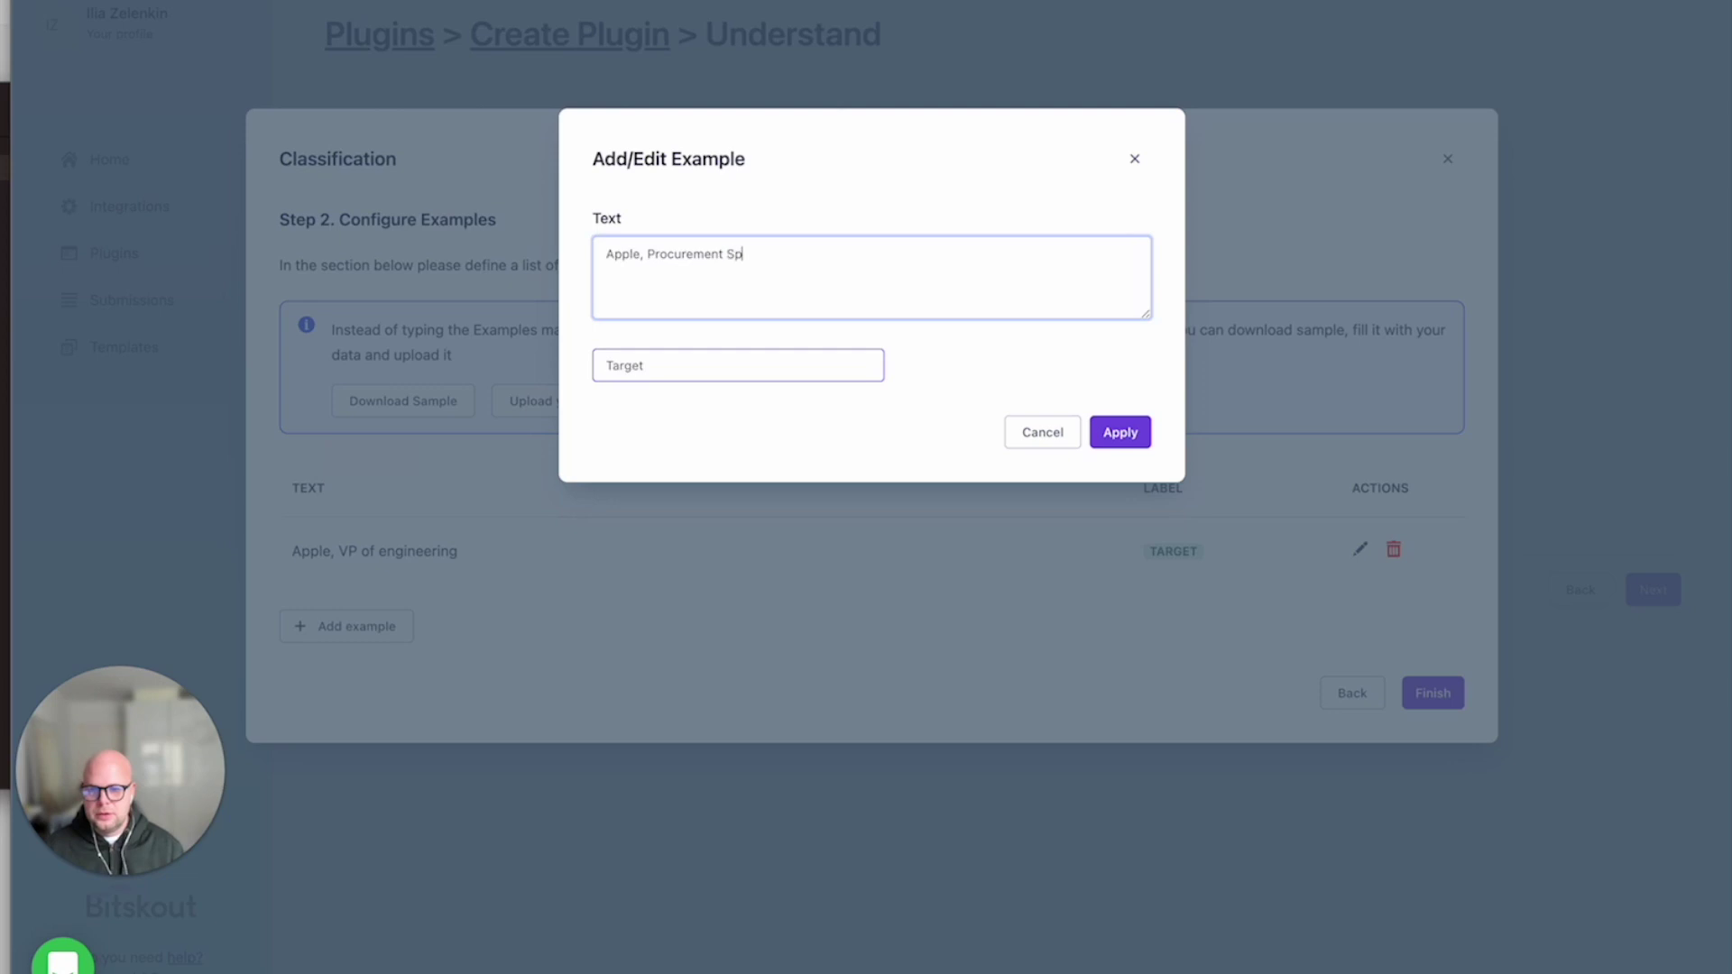
click(695, 365)
text(No target)
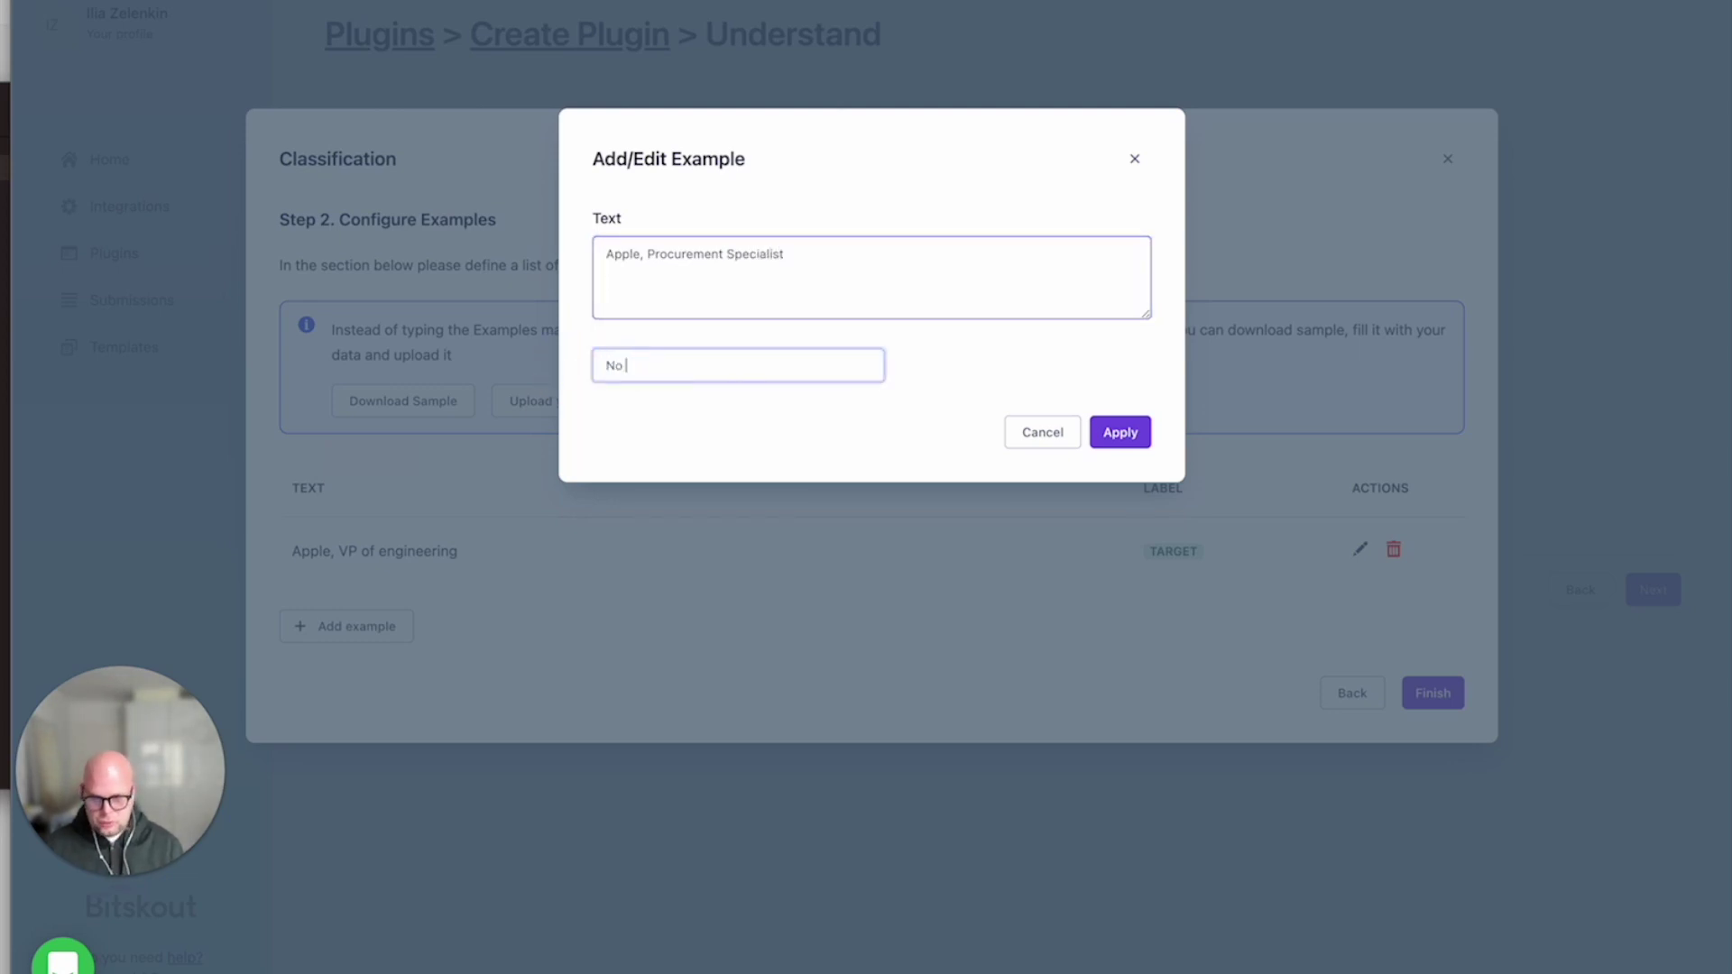
click(1120, 432)
- Add a third classification example with the text "Microsoft, Head of IT" and the existing label Target
click(351, 690)
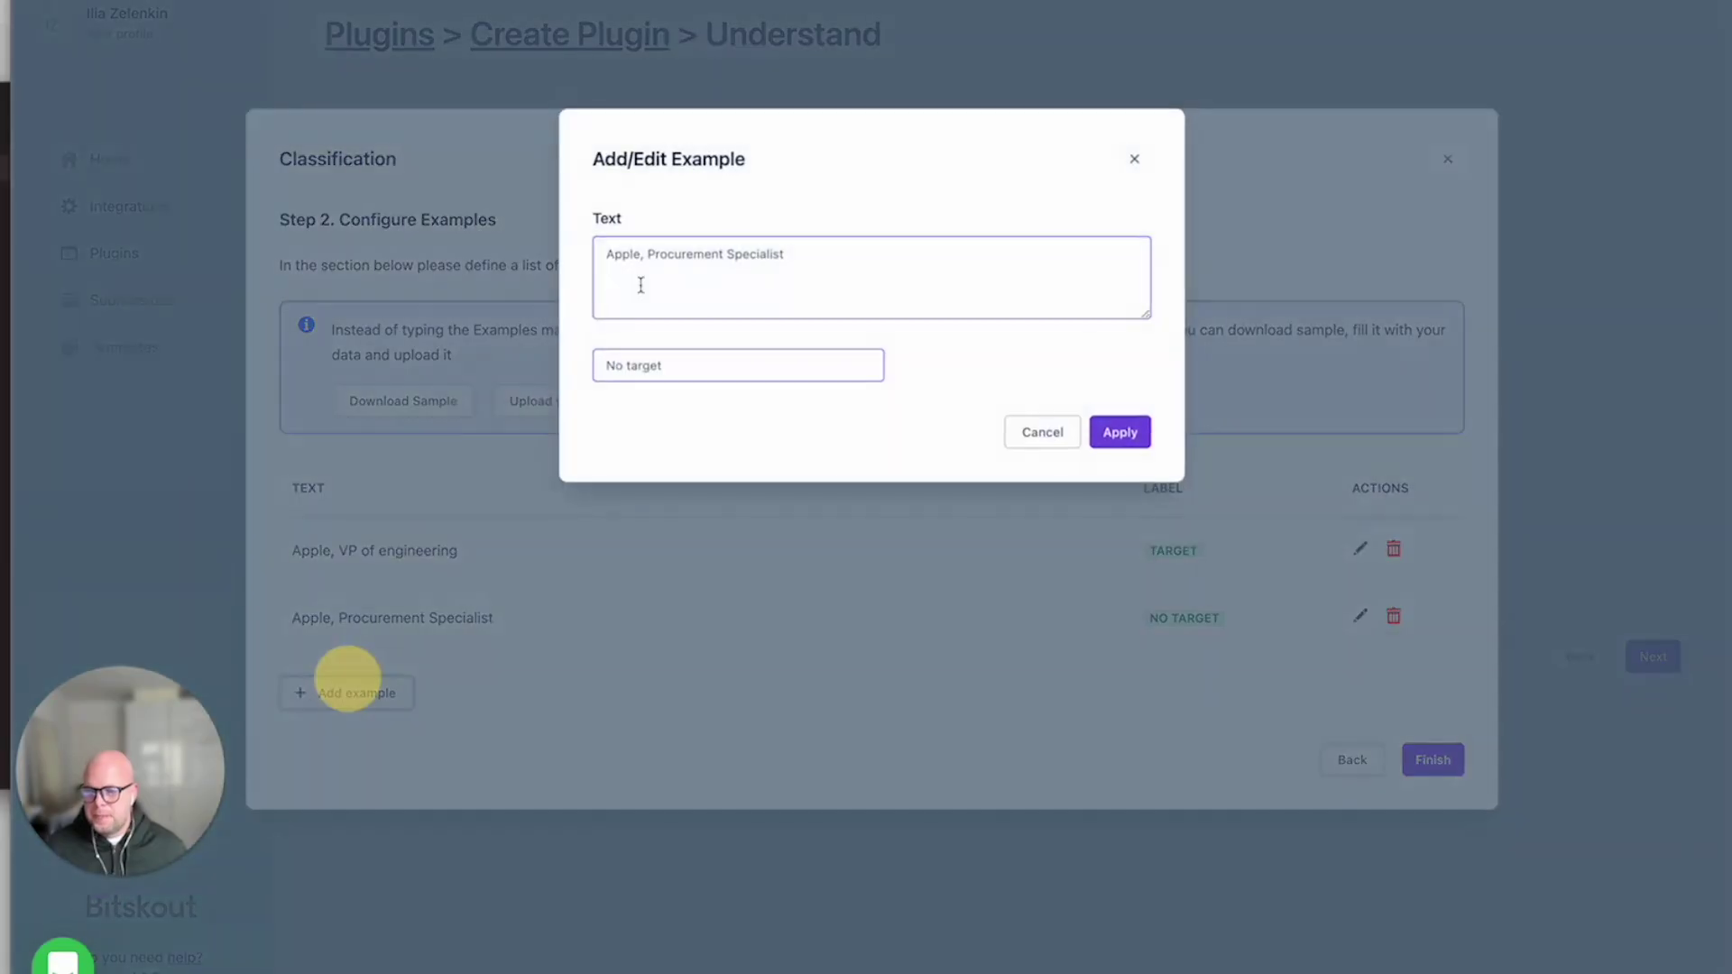
click(665, 275)
drag(847, 264, 613, 257)
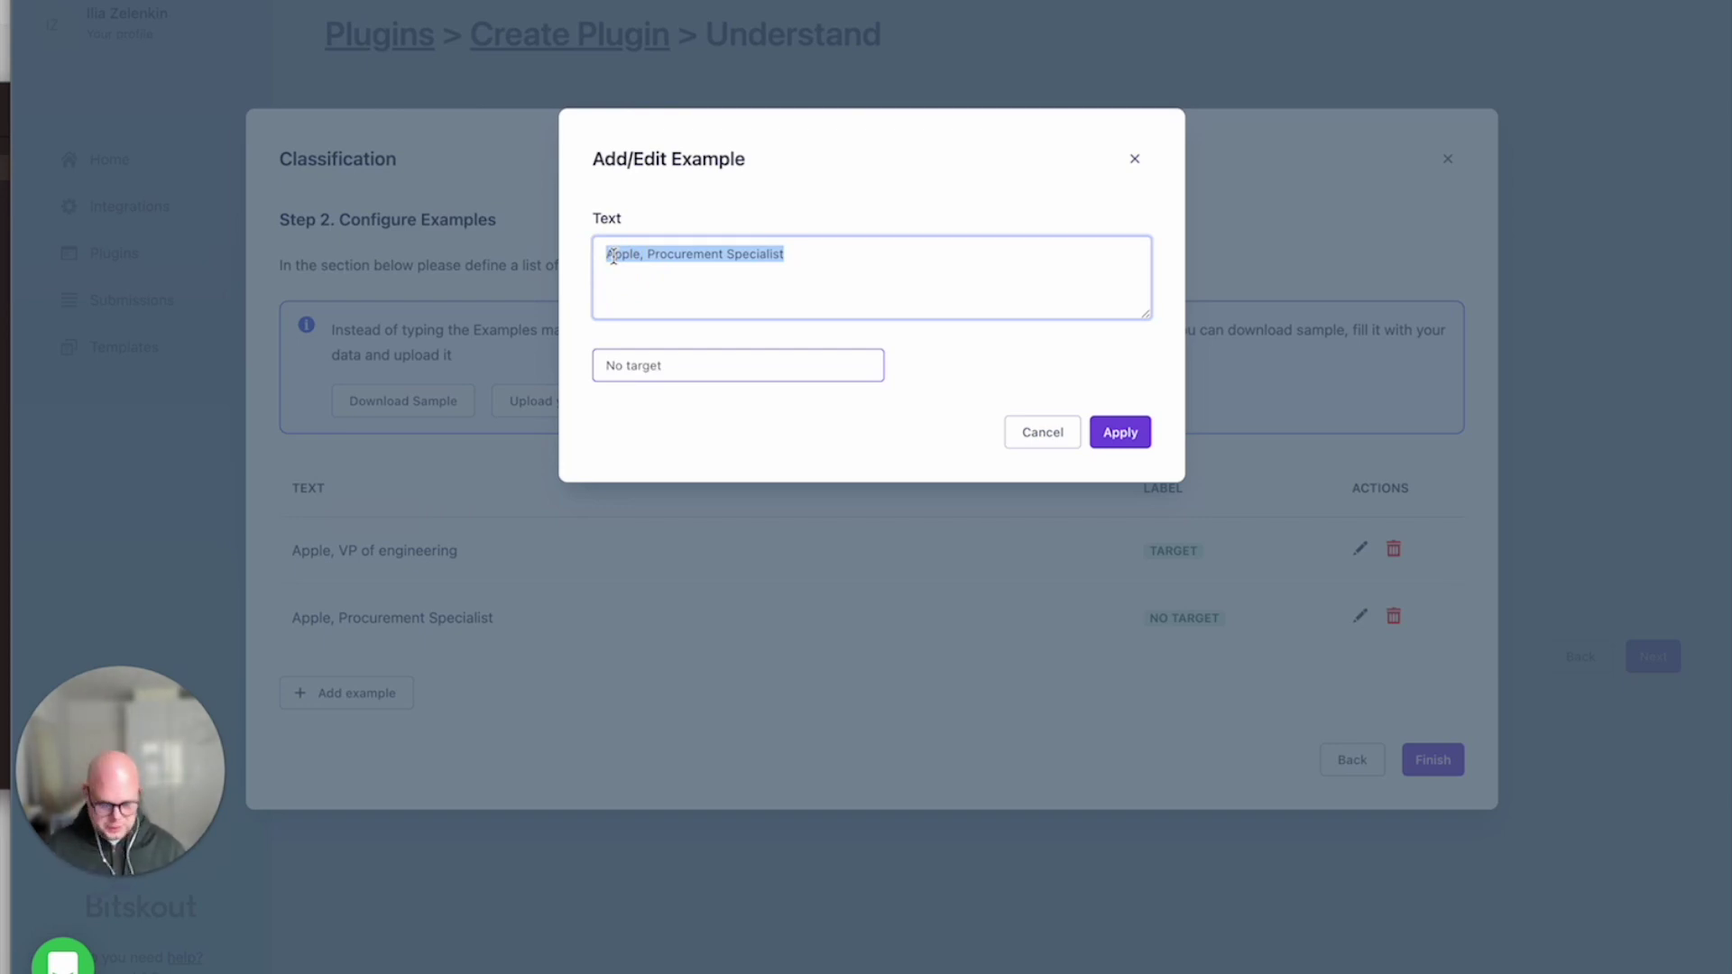
text(Microso)
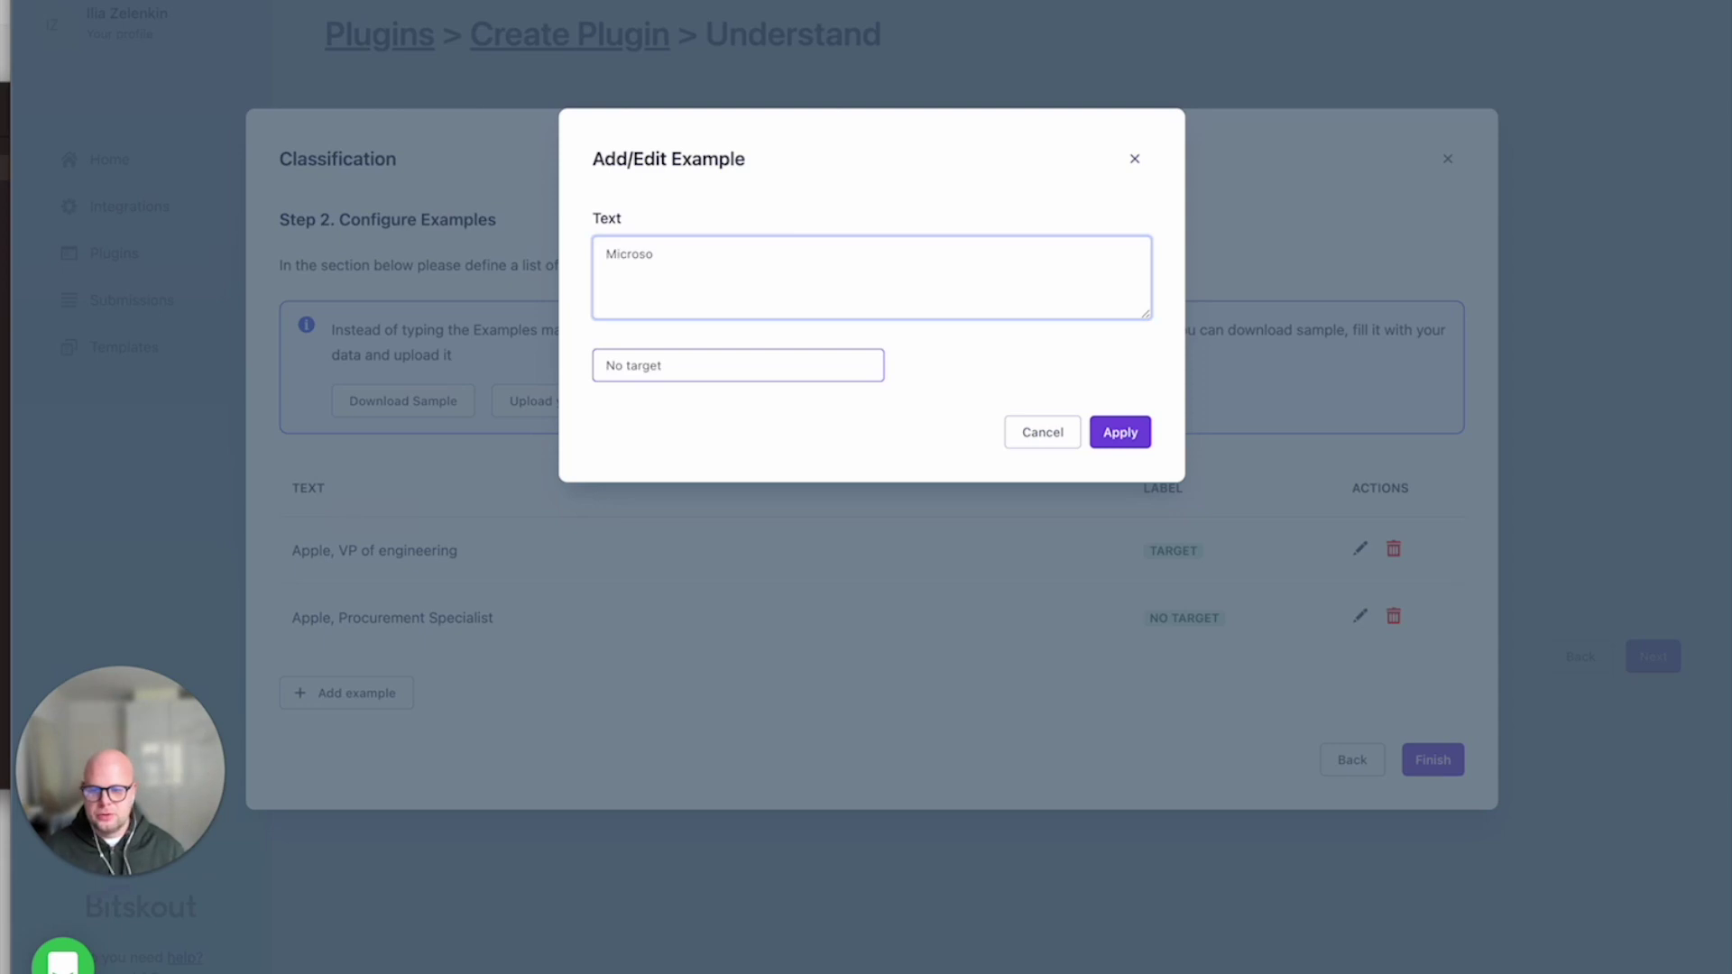
text(ft, Head of IT)
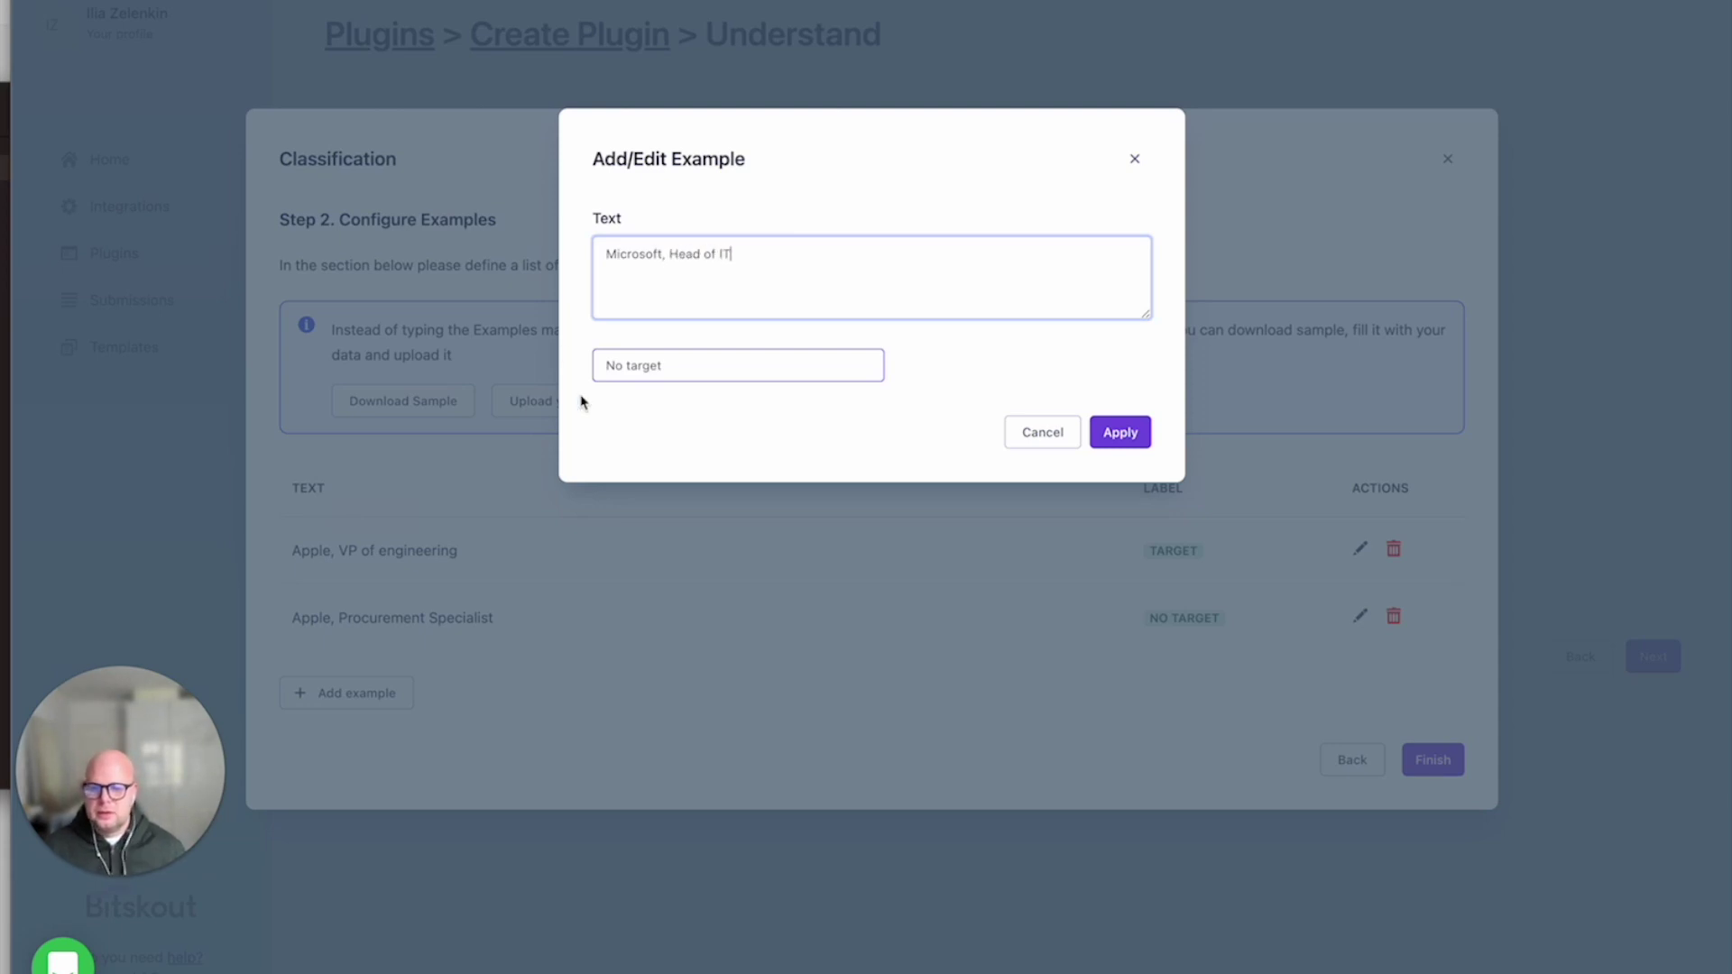
drag(631, 365, 574, 370)
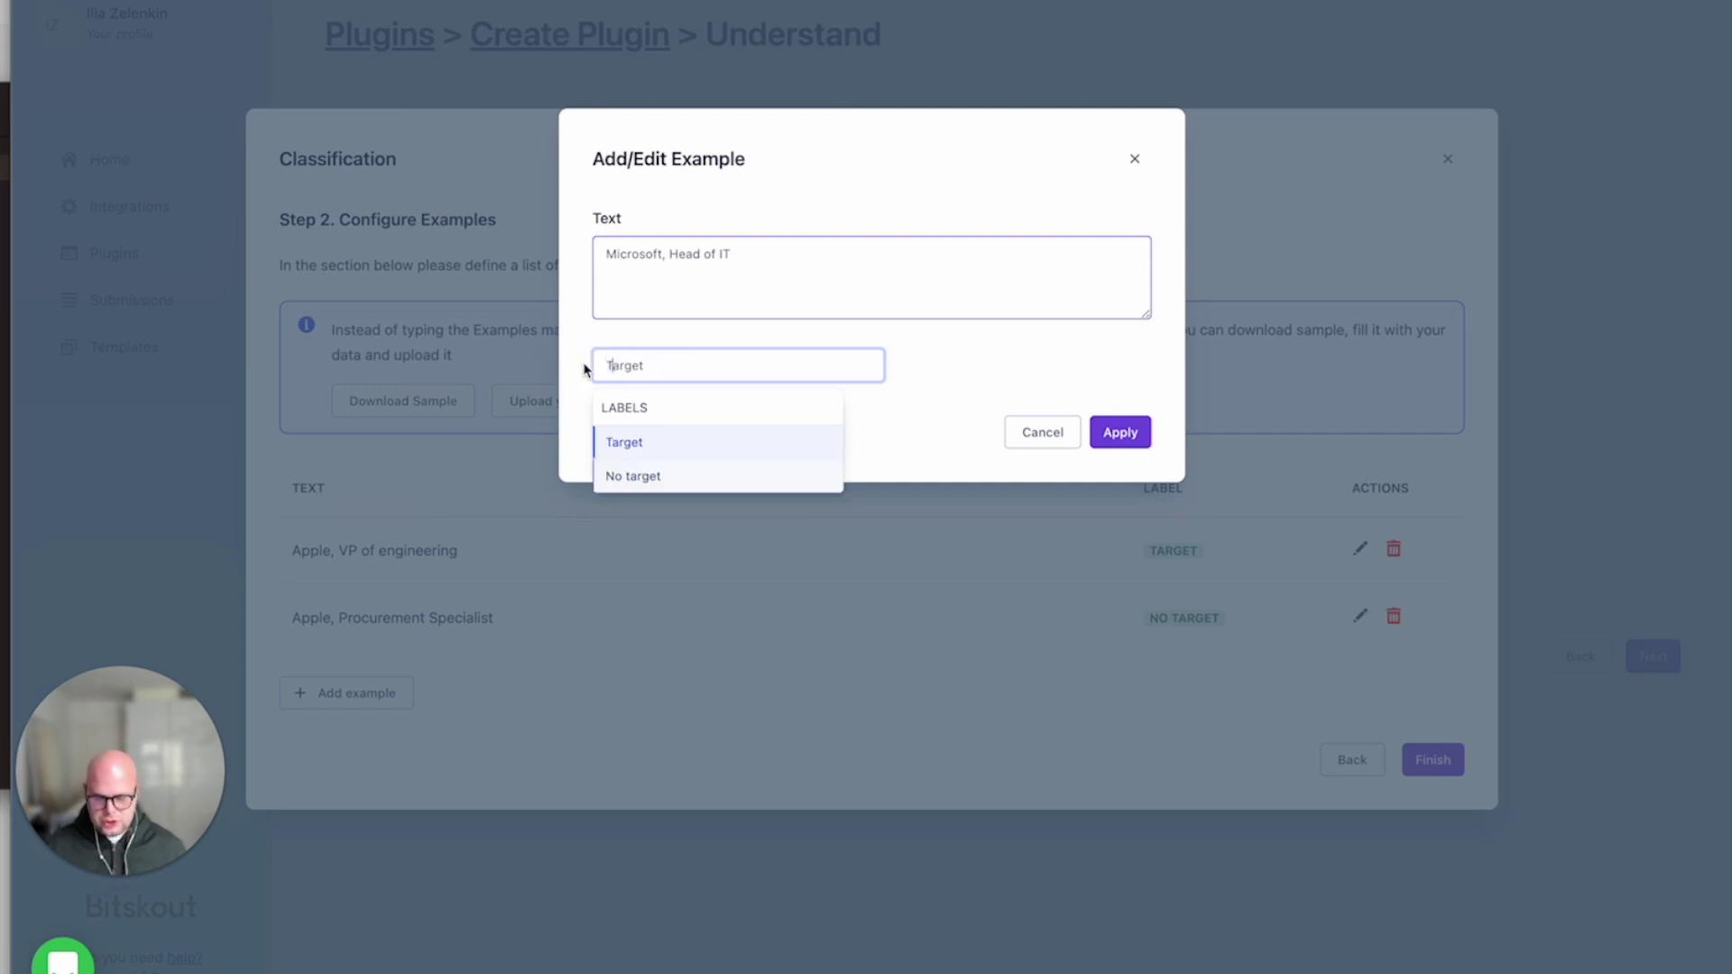
click(773, 441)
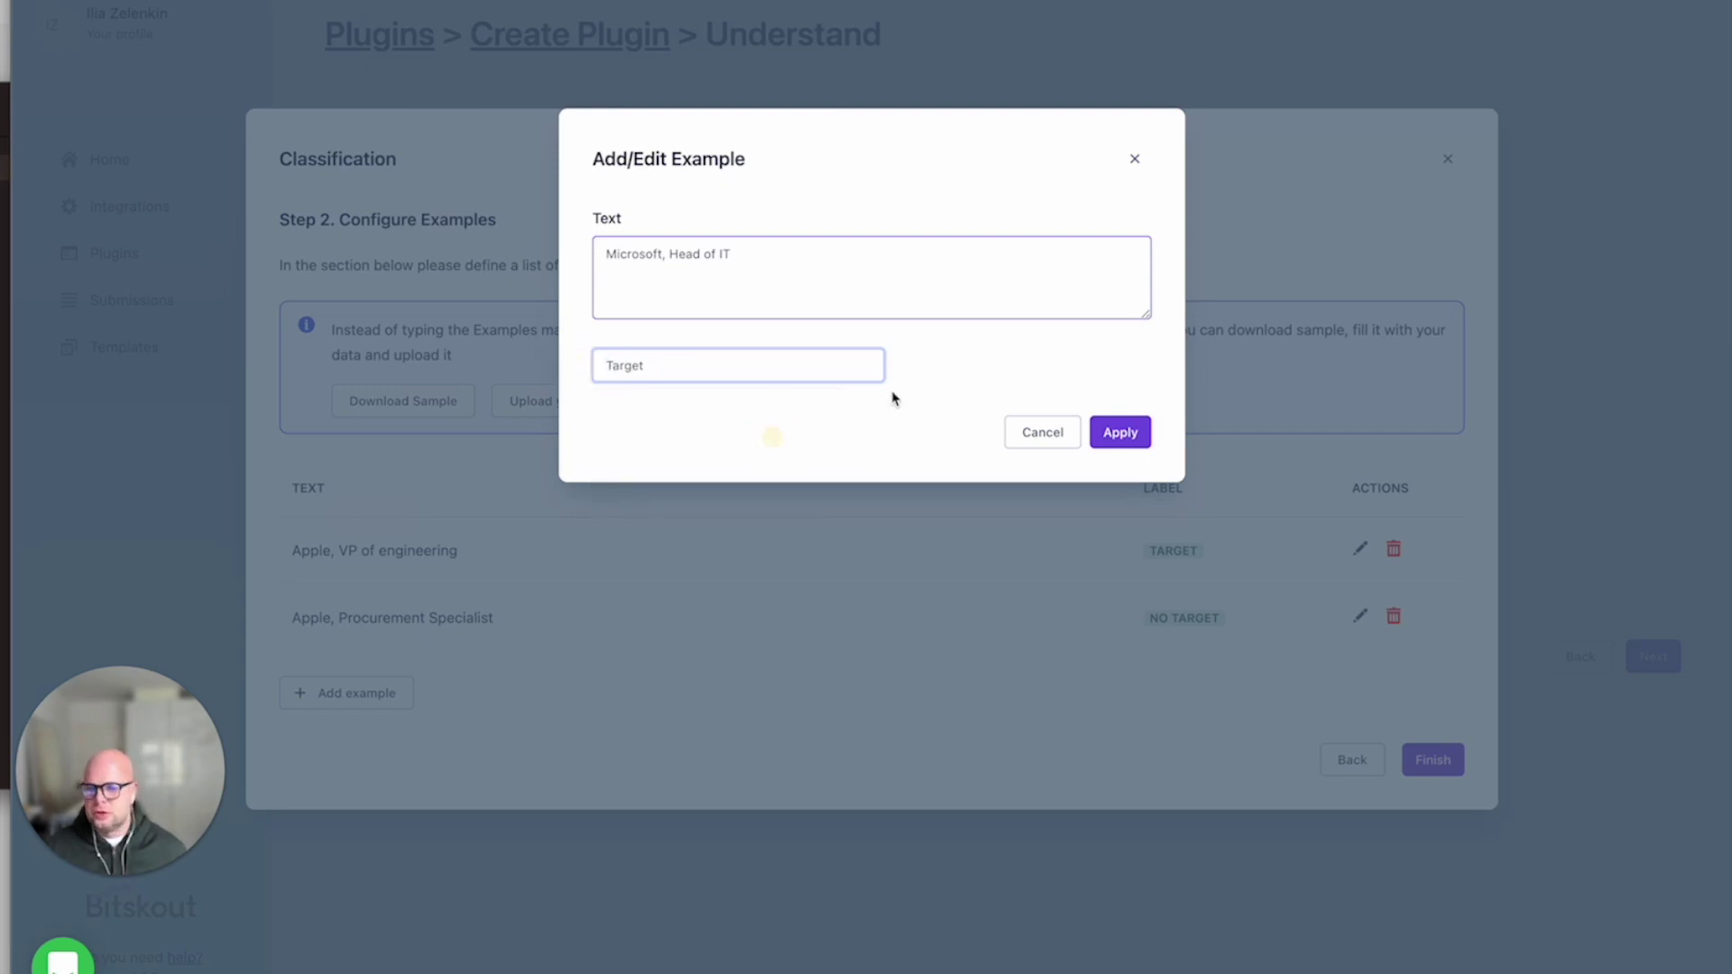
click(1120, 433)
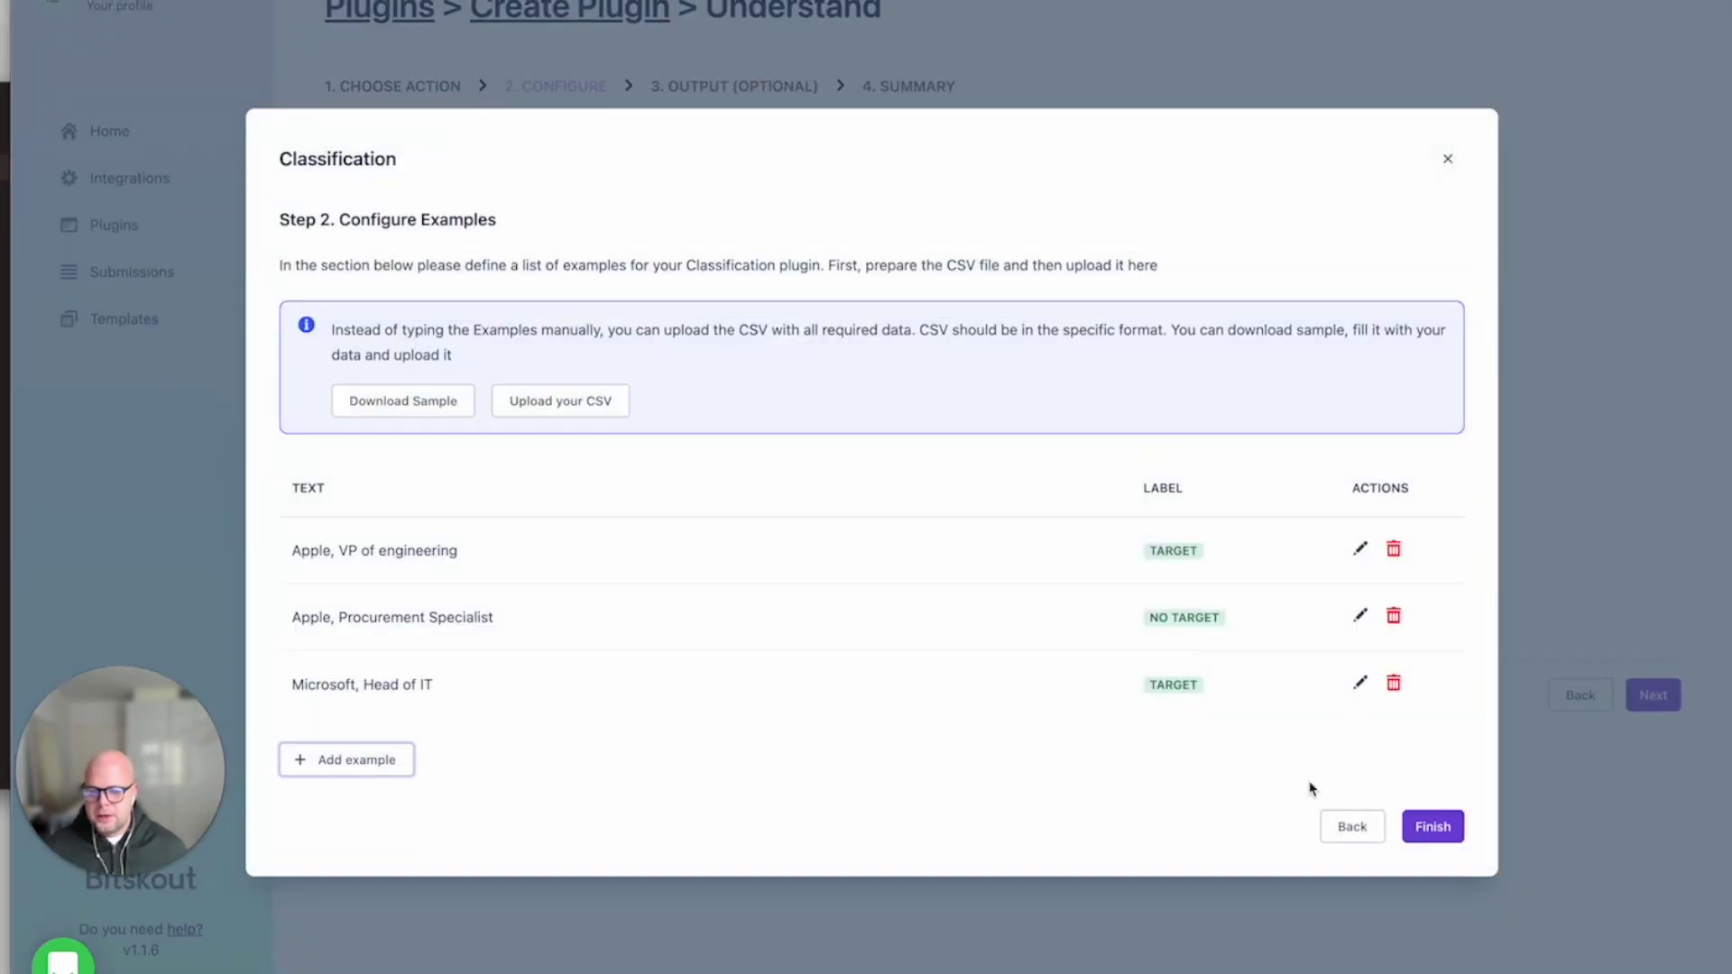
- Finish the classification setup and choose Make (Integromat) as the tool that uses the plugin
click(1428, 827)
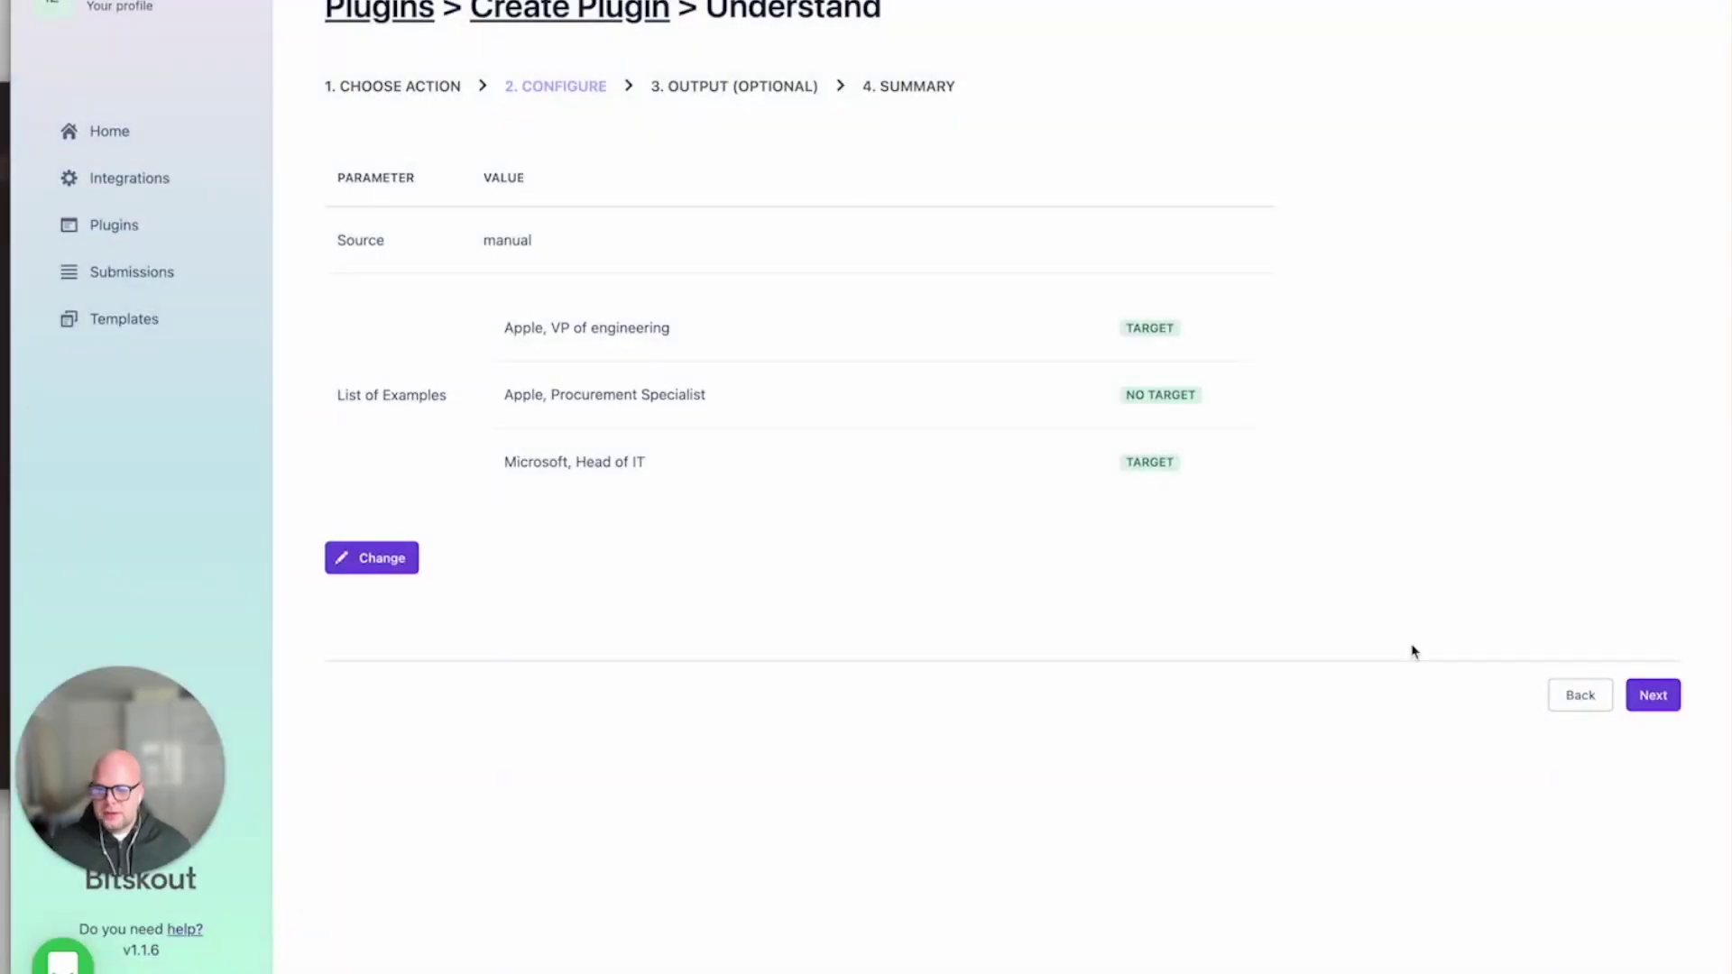
click(1666, 696)
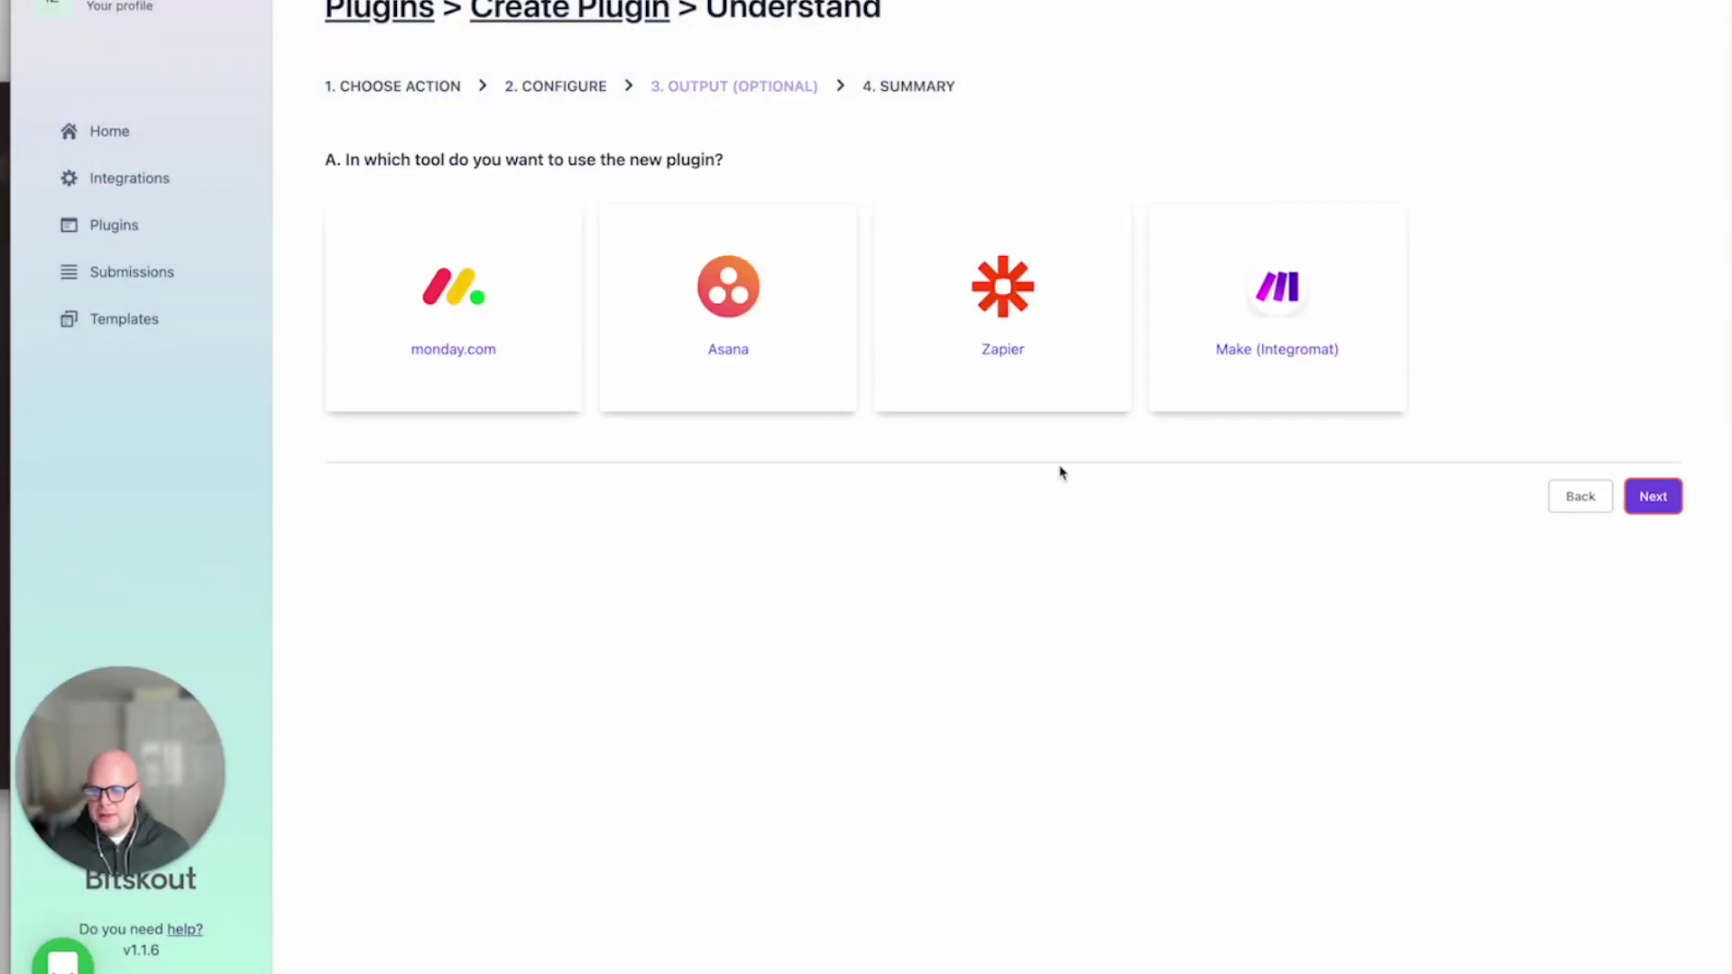
click(1356, 392)
click(1649, 917)
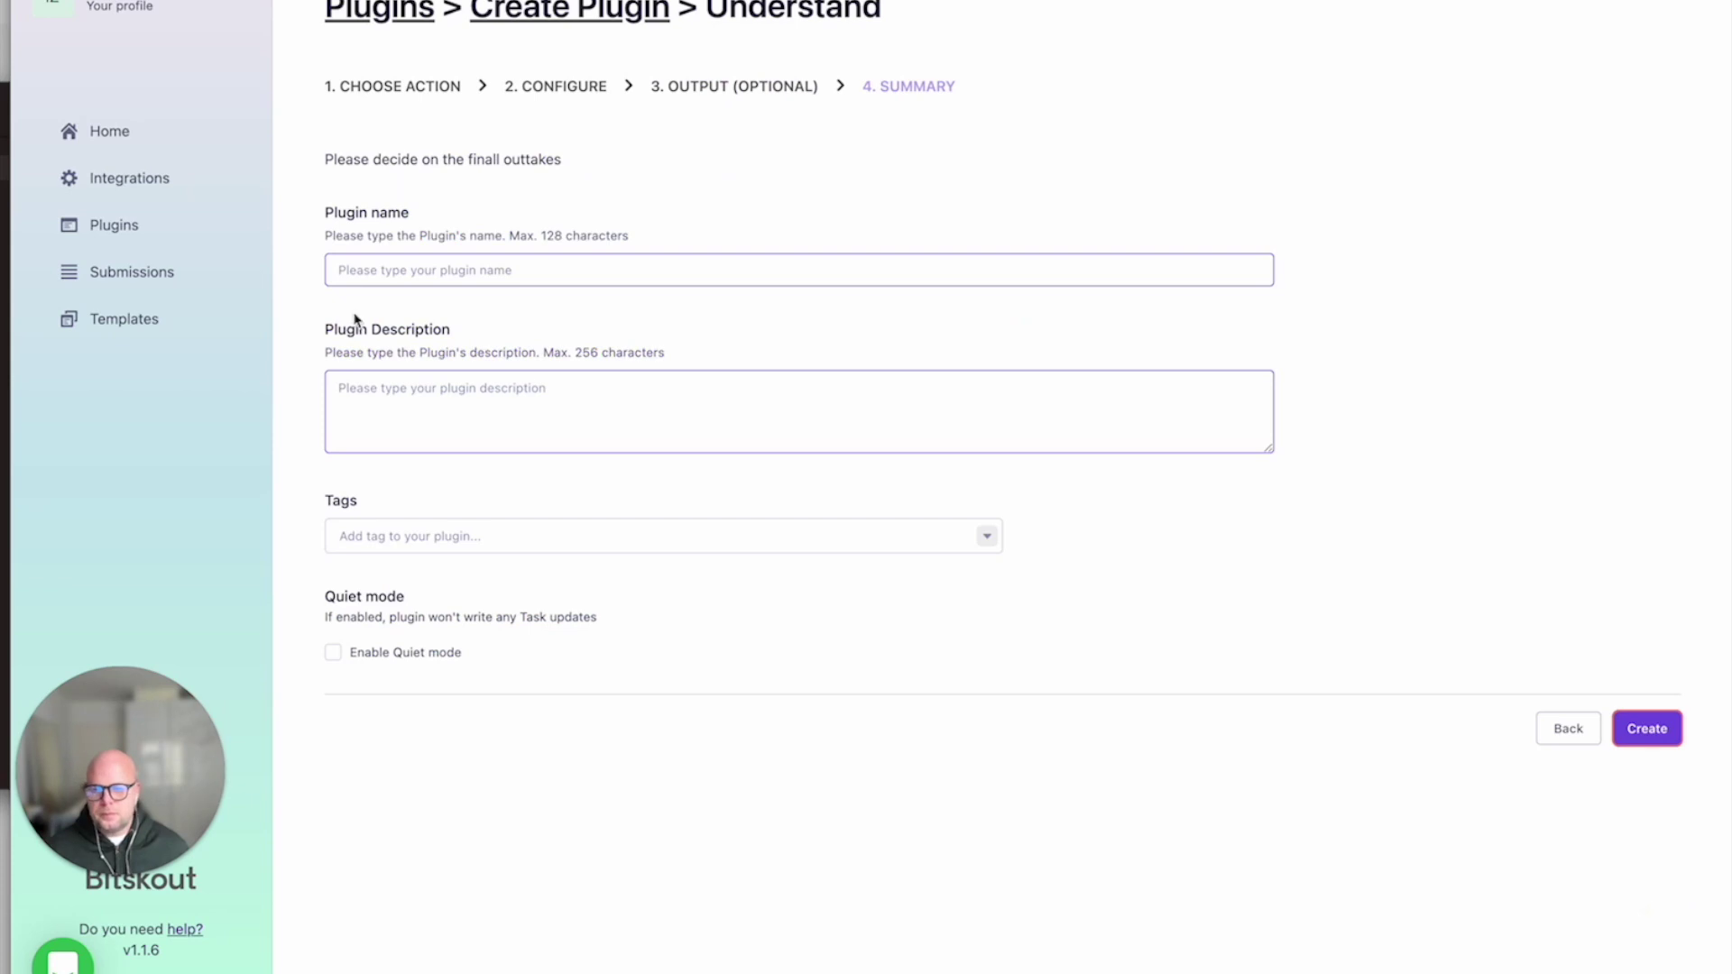
- Name the plugin "Test categorization" and create it
click(406, 277)
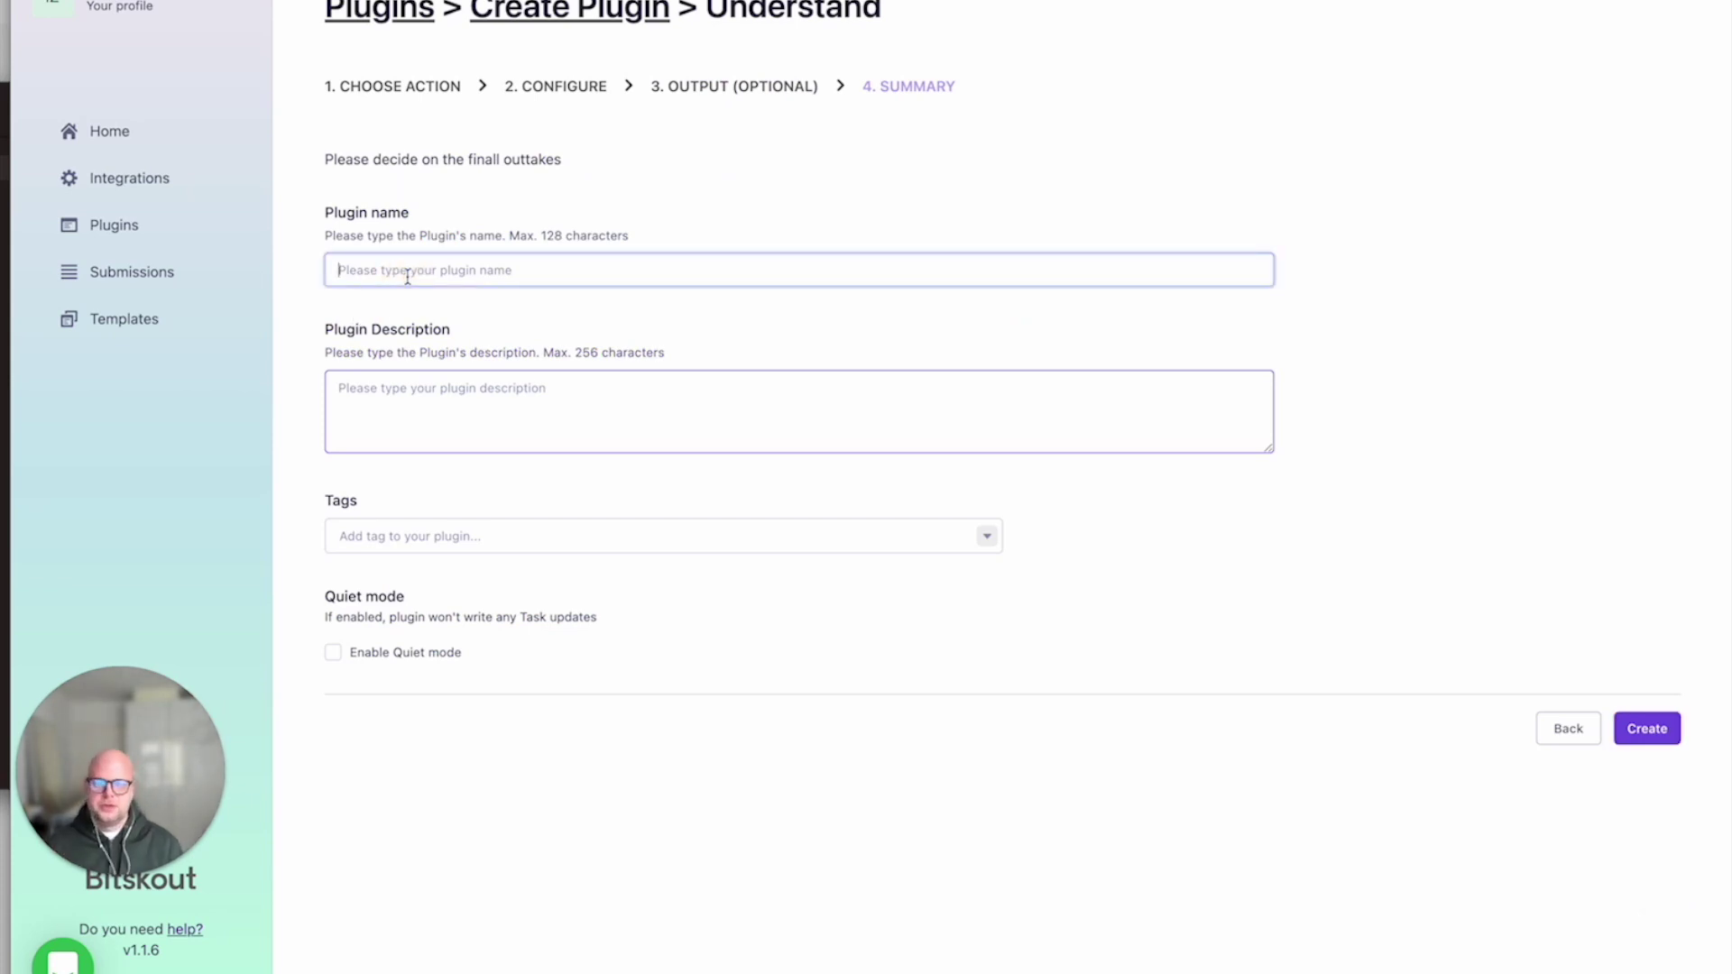
text(Te)
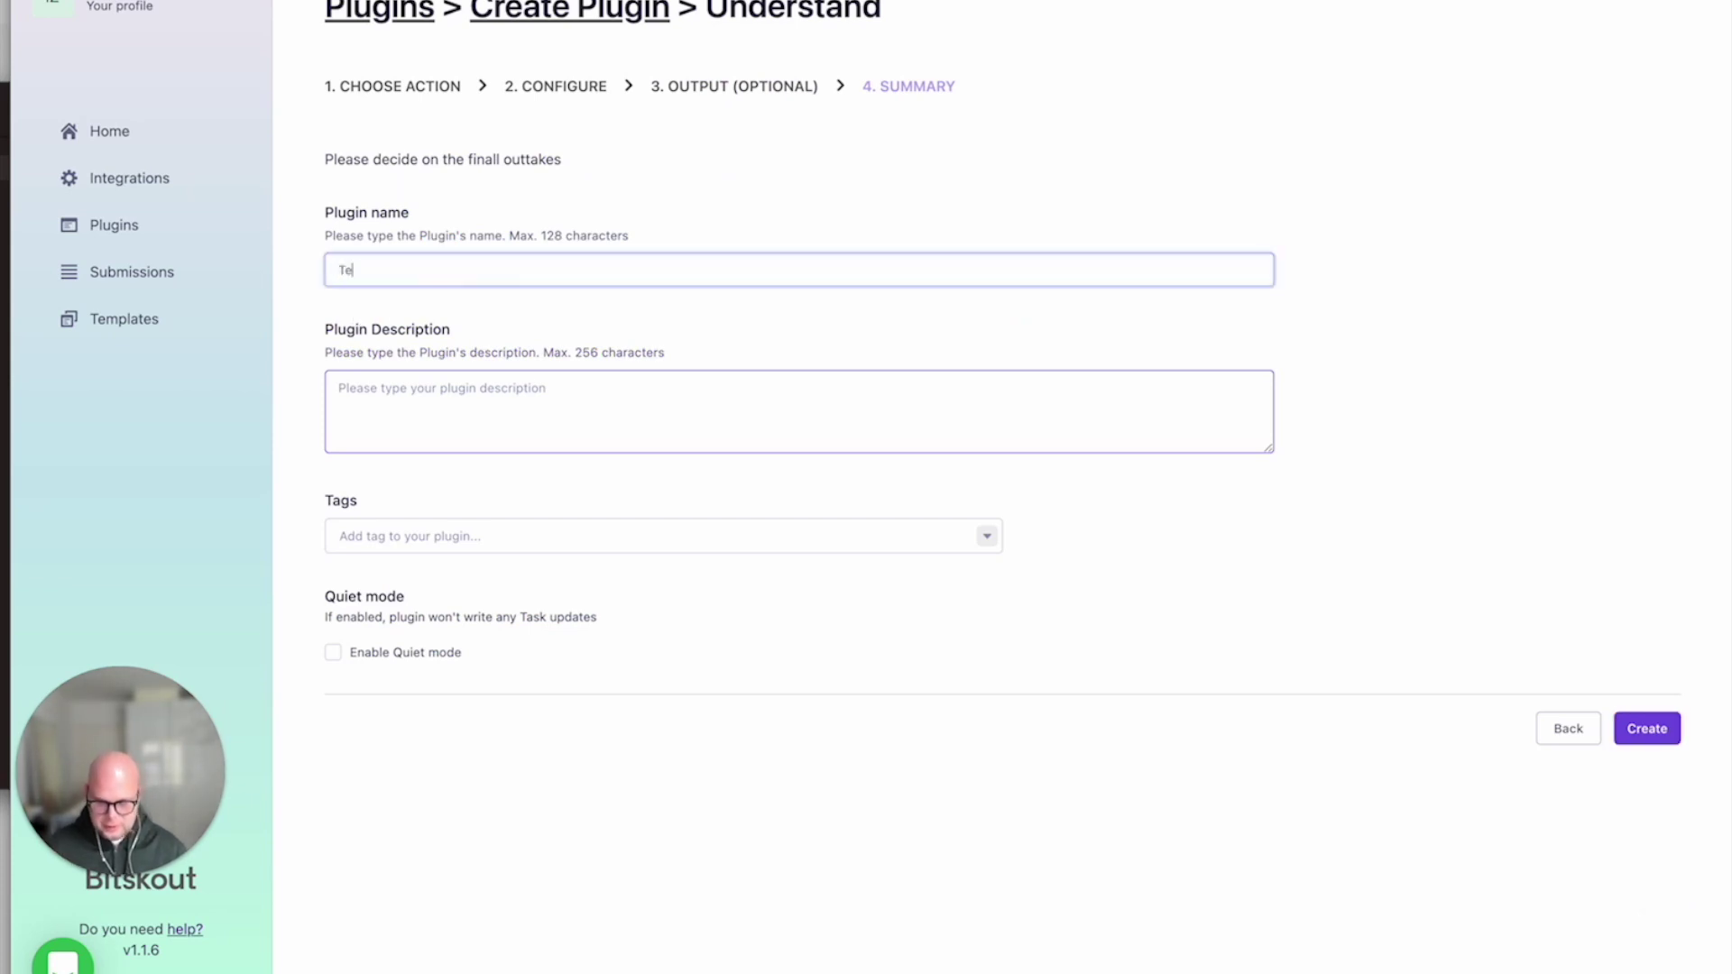
text(st categorization)
click(1643, 726)
- Test the Test categorization plugin with the text "Oracle, Supply Chain Manager" and check the returned label
click(457, 285)
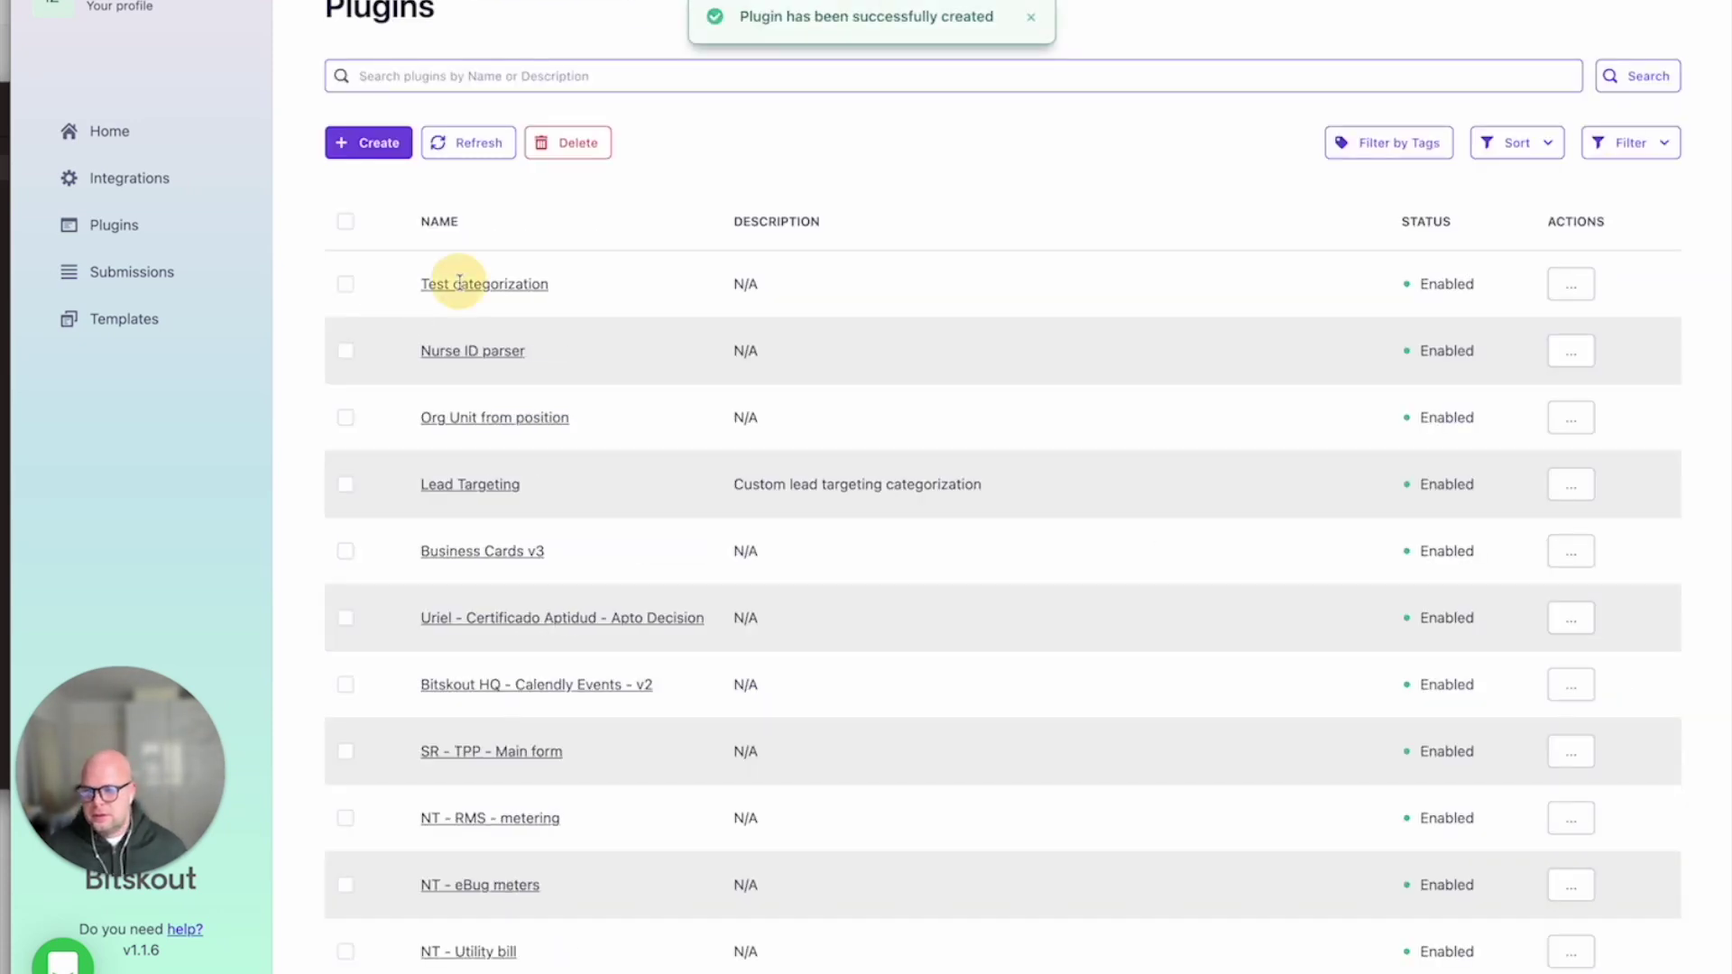
click(791, 90)
click(756, 227)
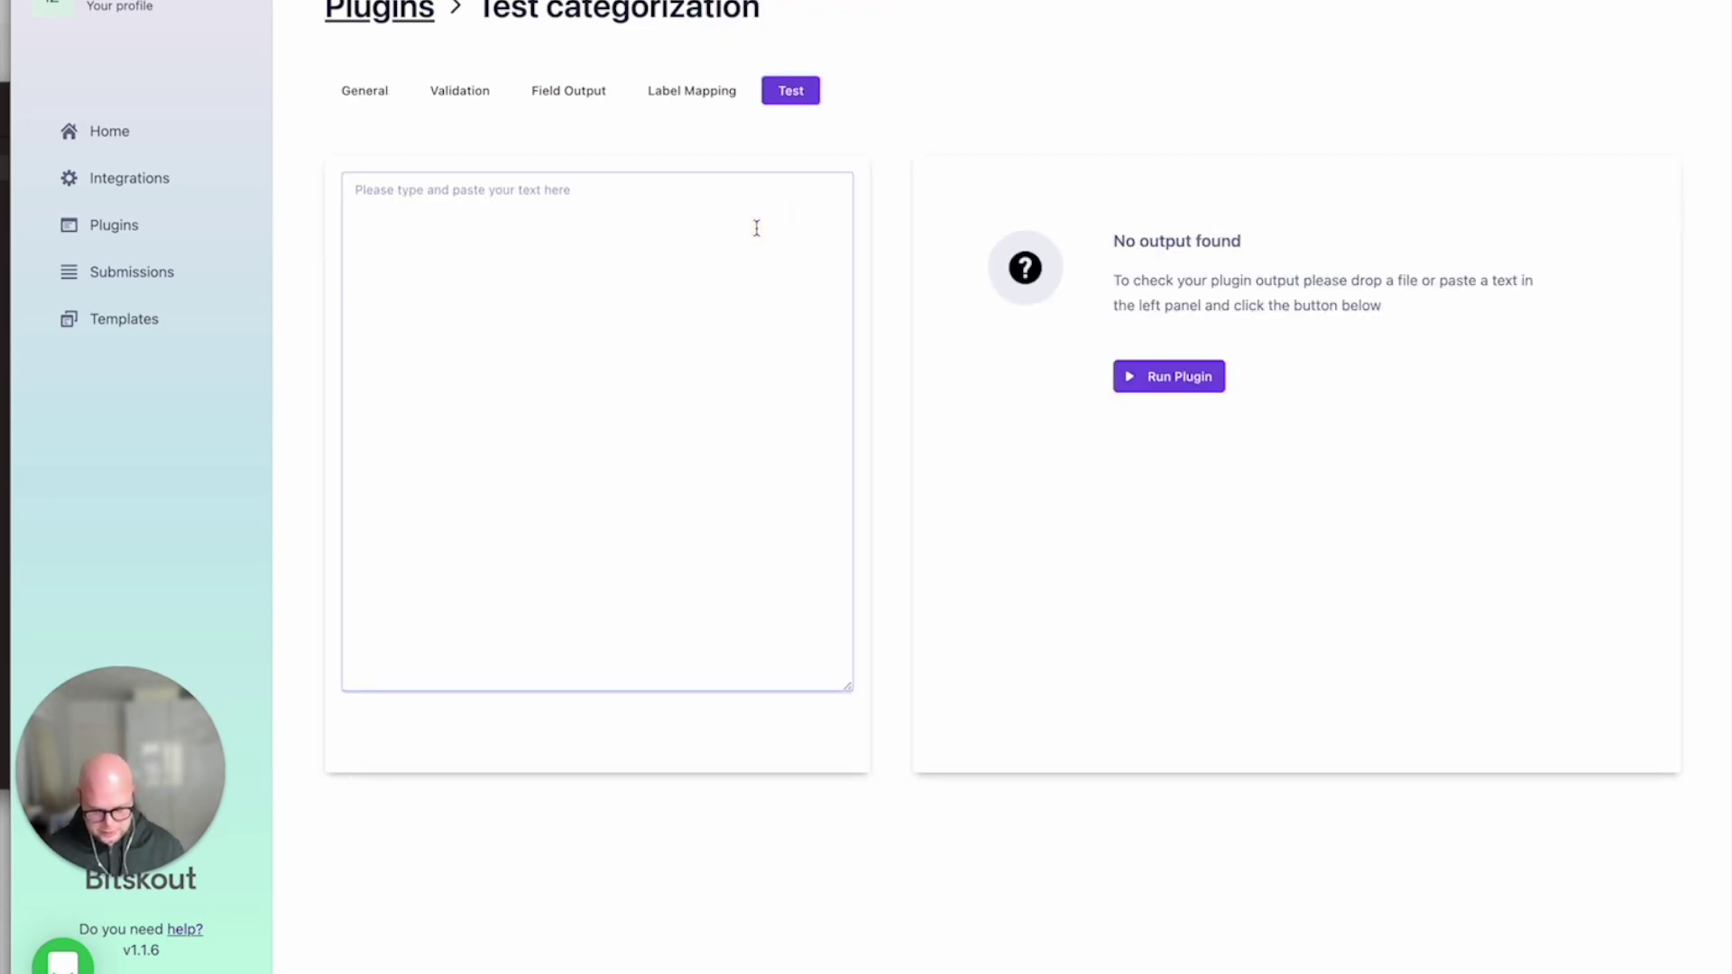
text(Oracle, Supply Chain Managber)
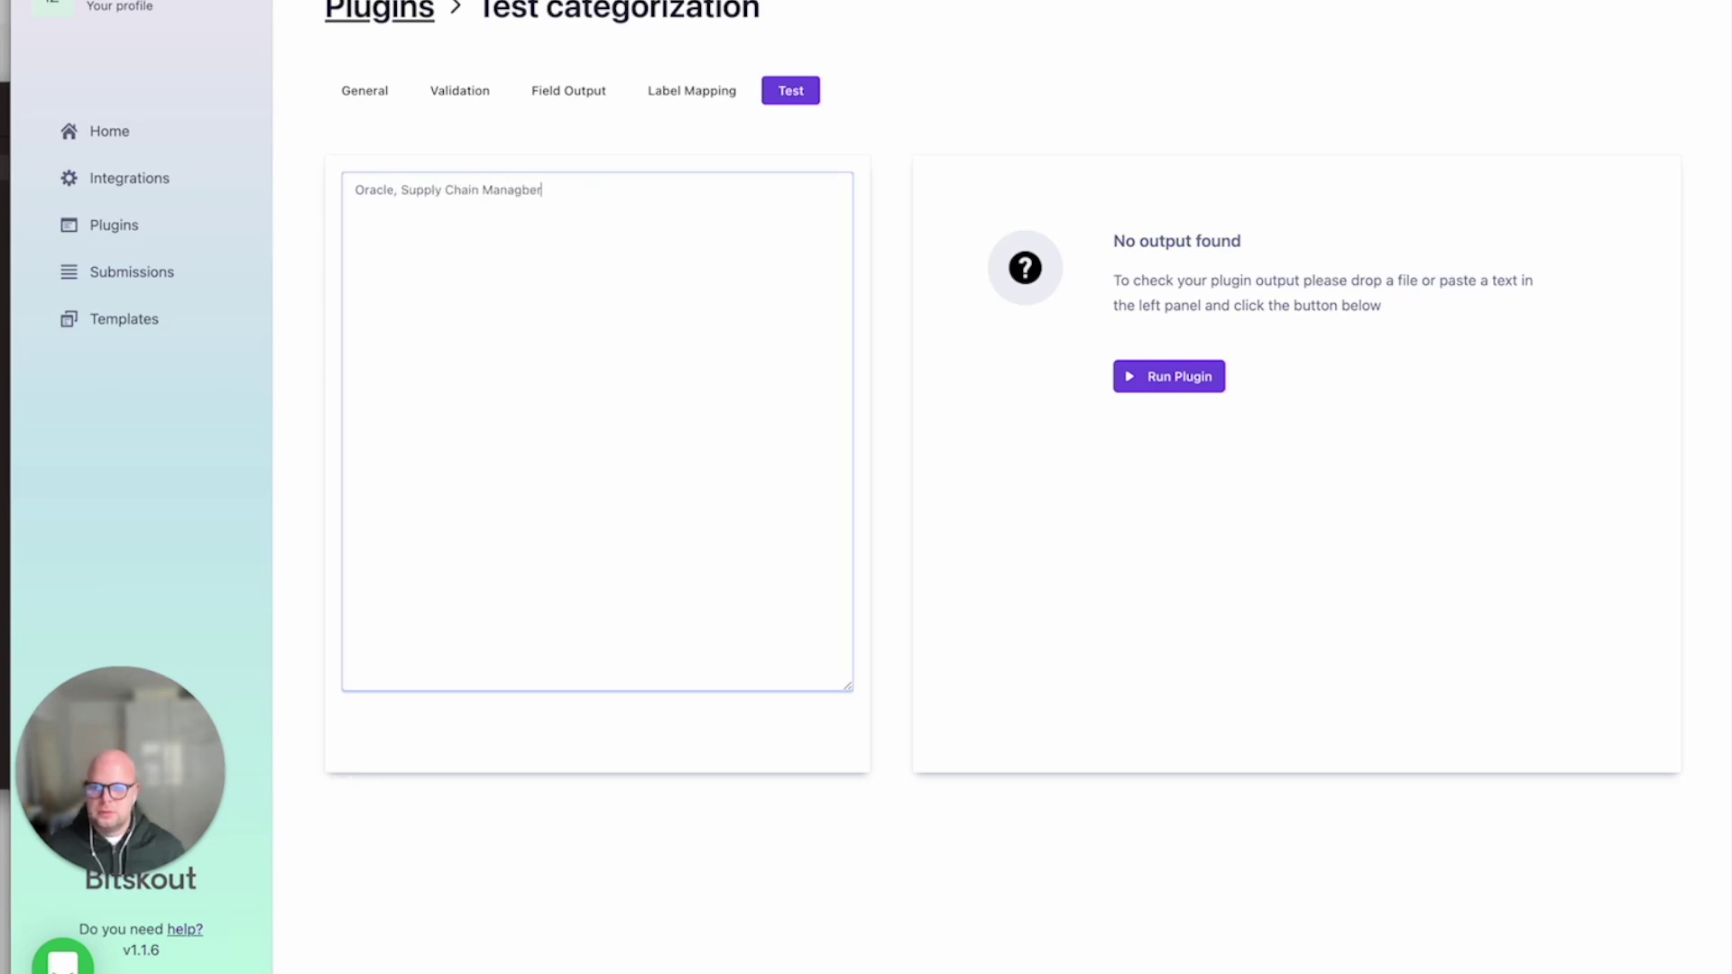
key(BackSpace)
key(BackSpace)
key(BackSpace)
text(er)
click(1182, 383)
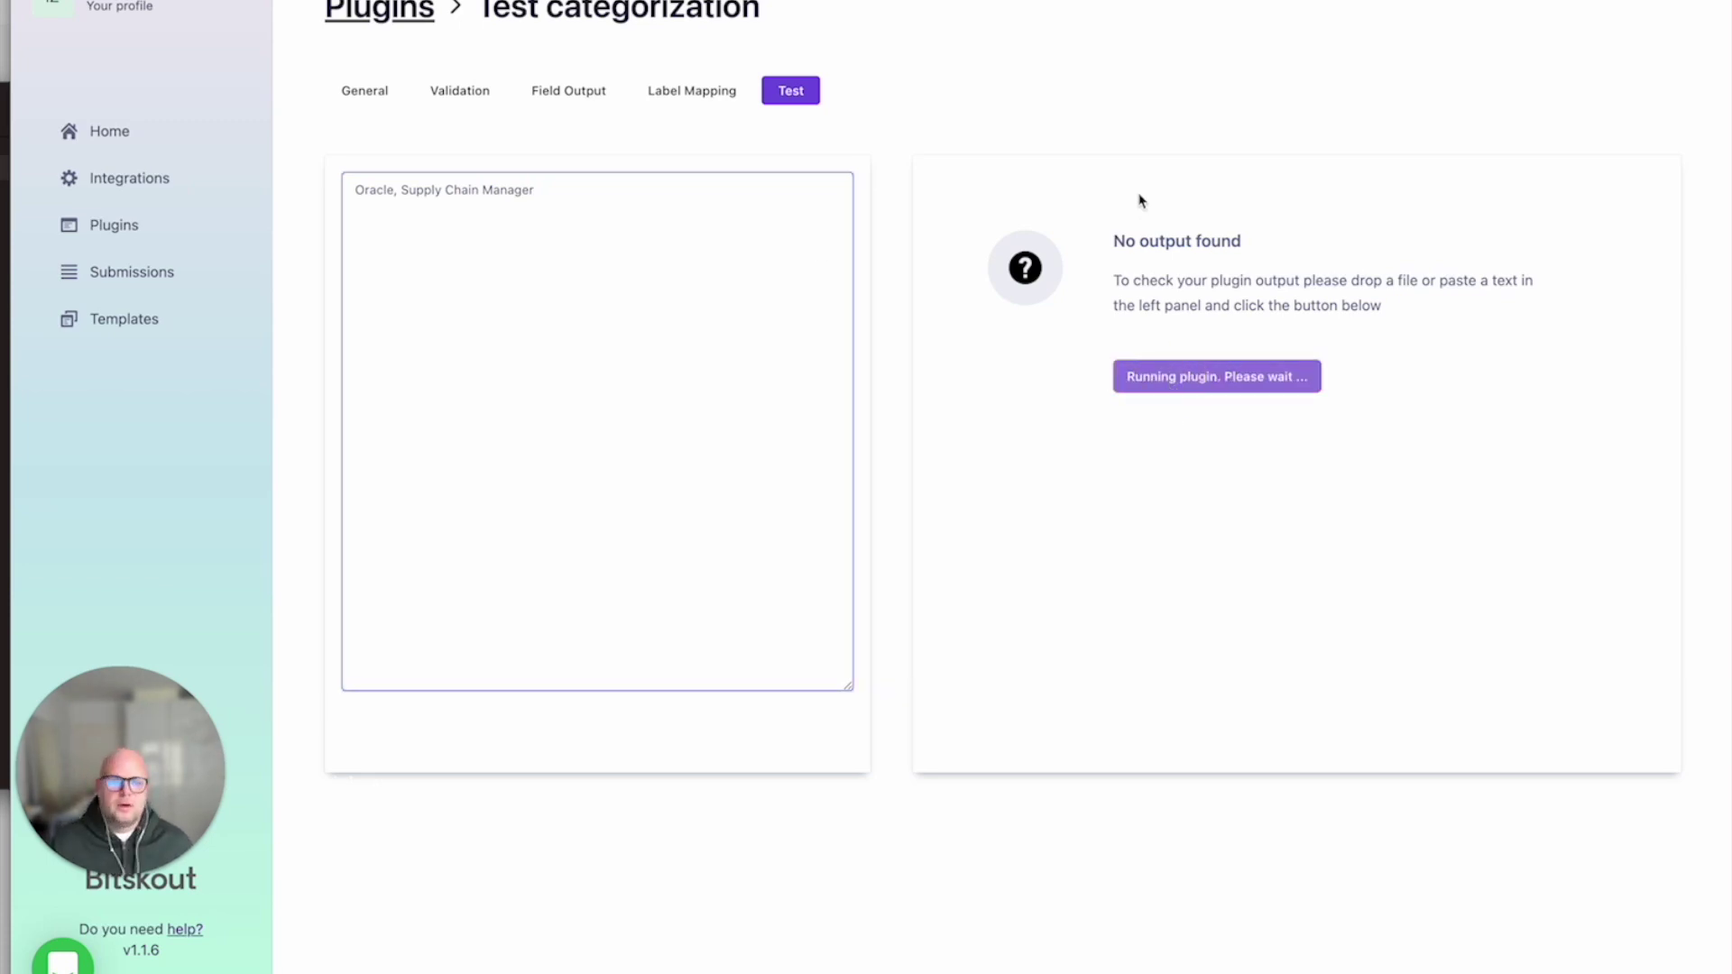
click(1250, 331)
drag(1216, 330, 1124, 326)
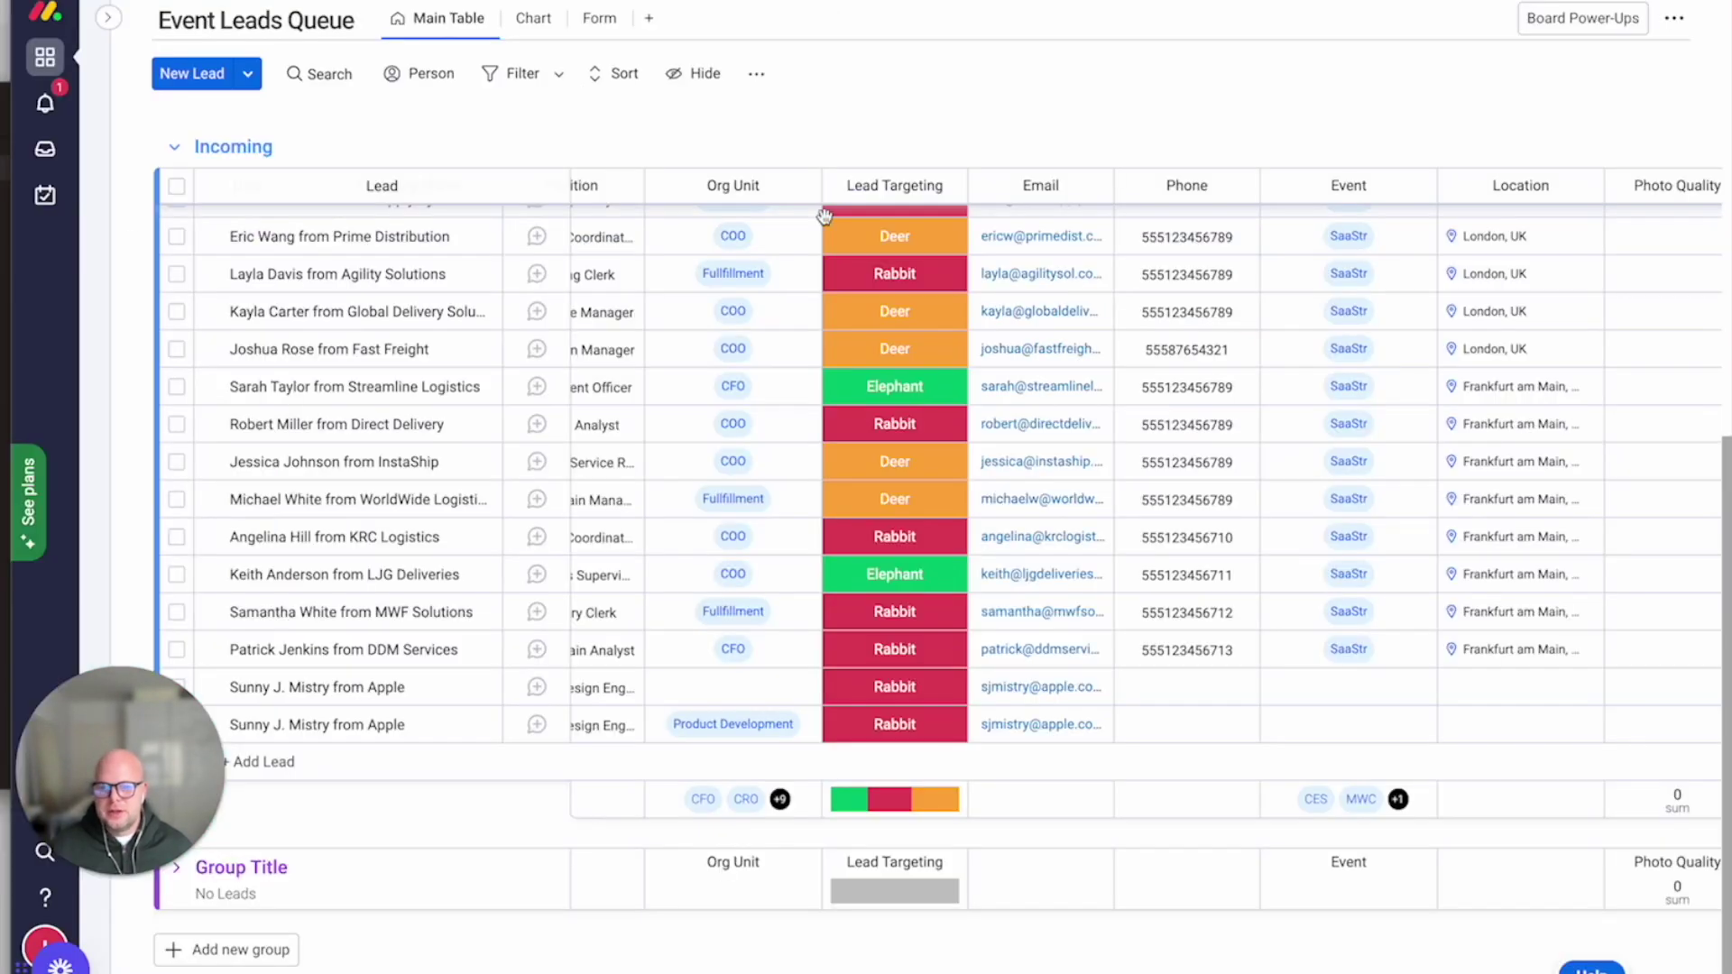
- Switch to monday.com and examine the company, position and lead targeting columns of the Event Leads Queue board
scroll(909, 289, down, 1)
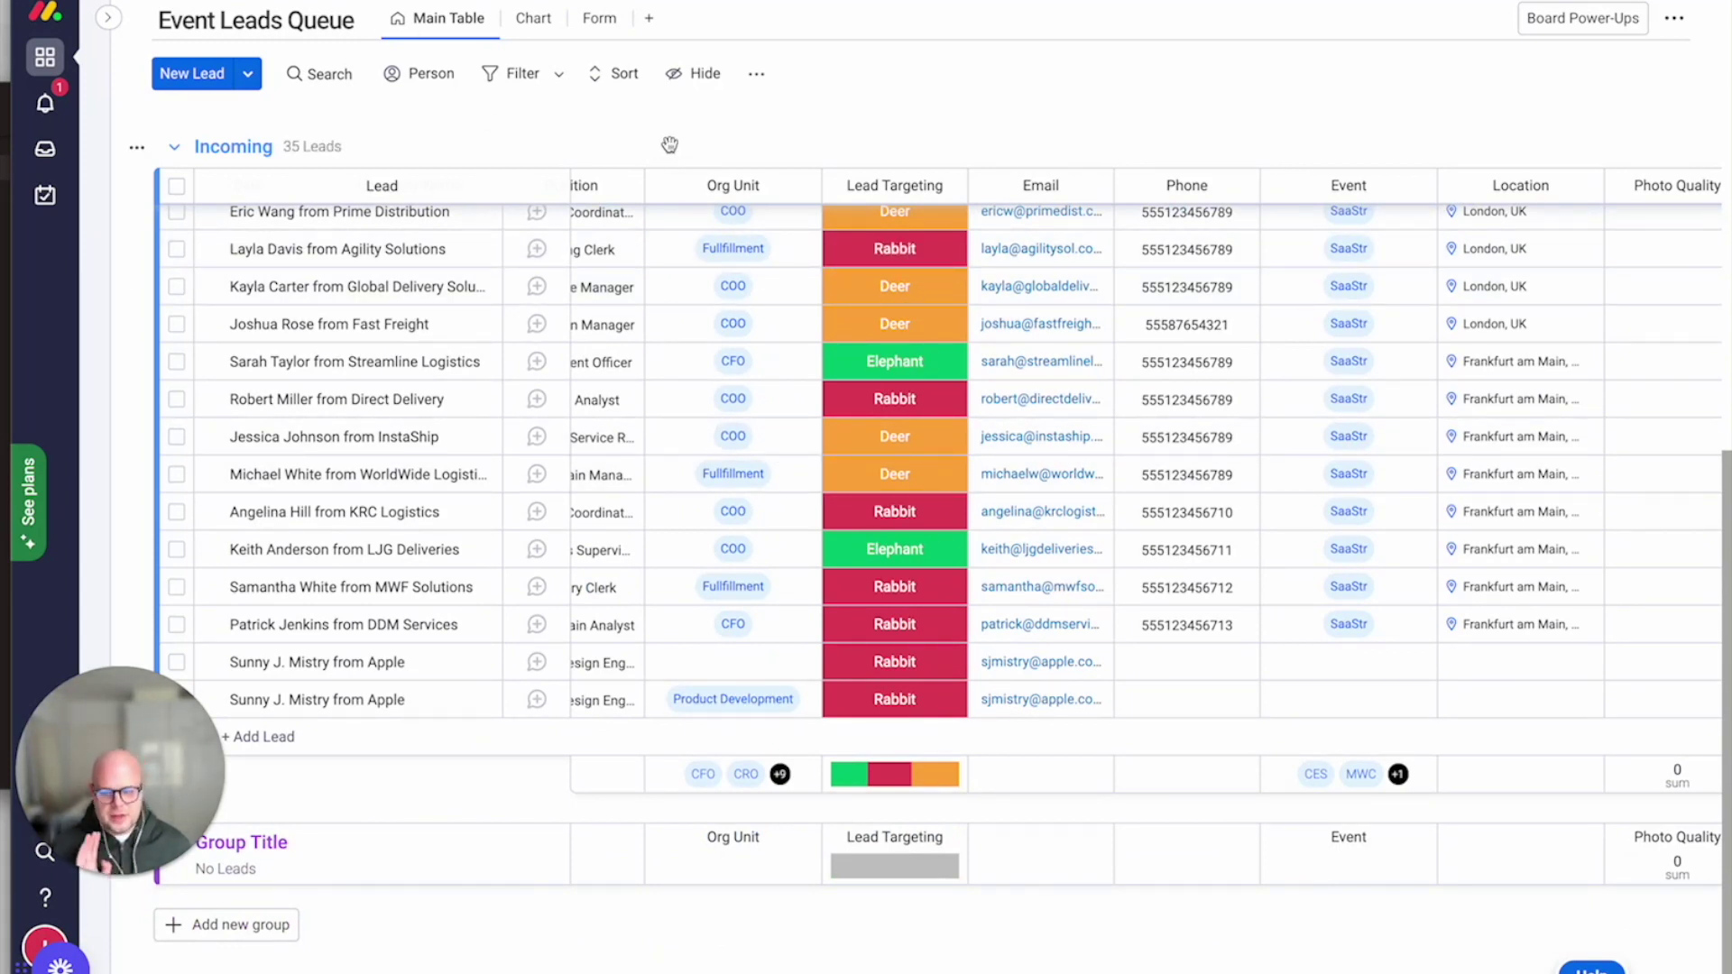
scroll(721, 406, up, 3)
scroll(735, 454, left, 3)
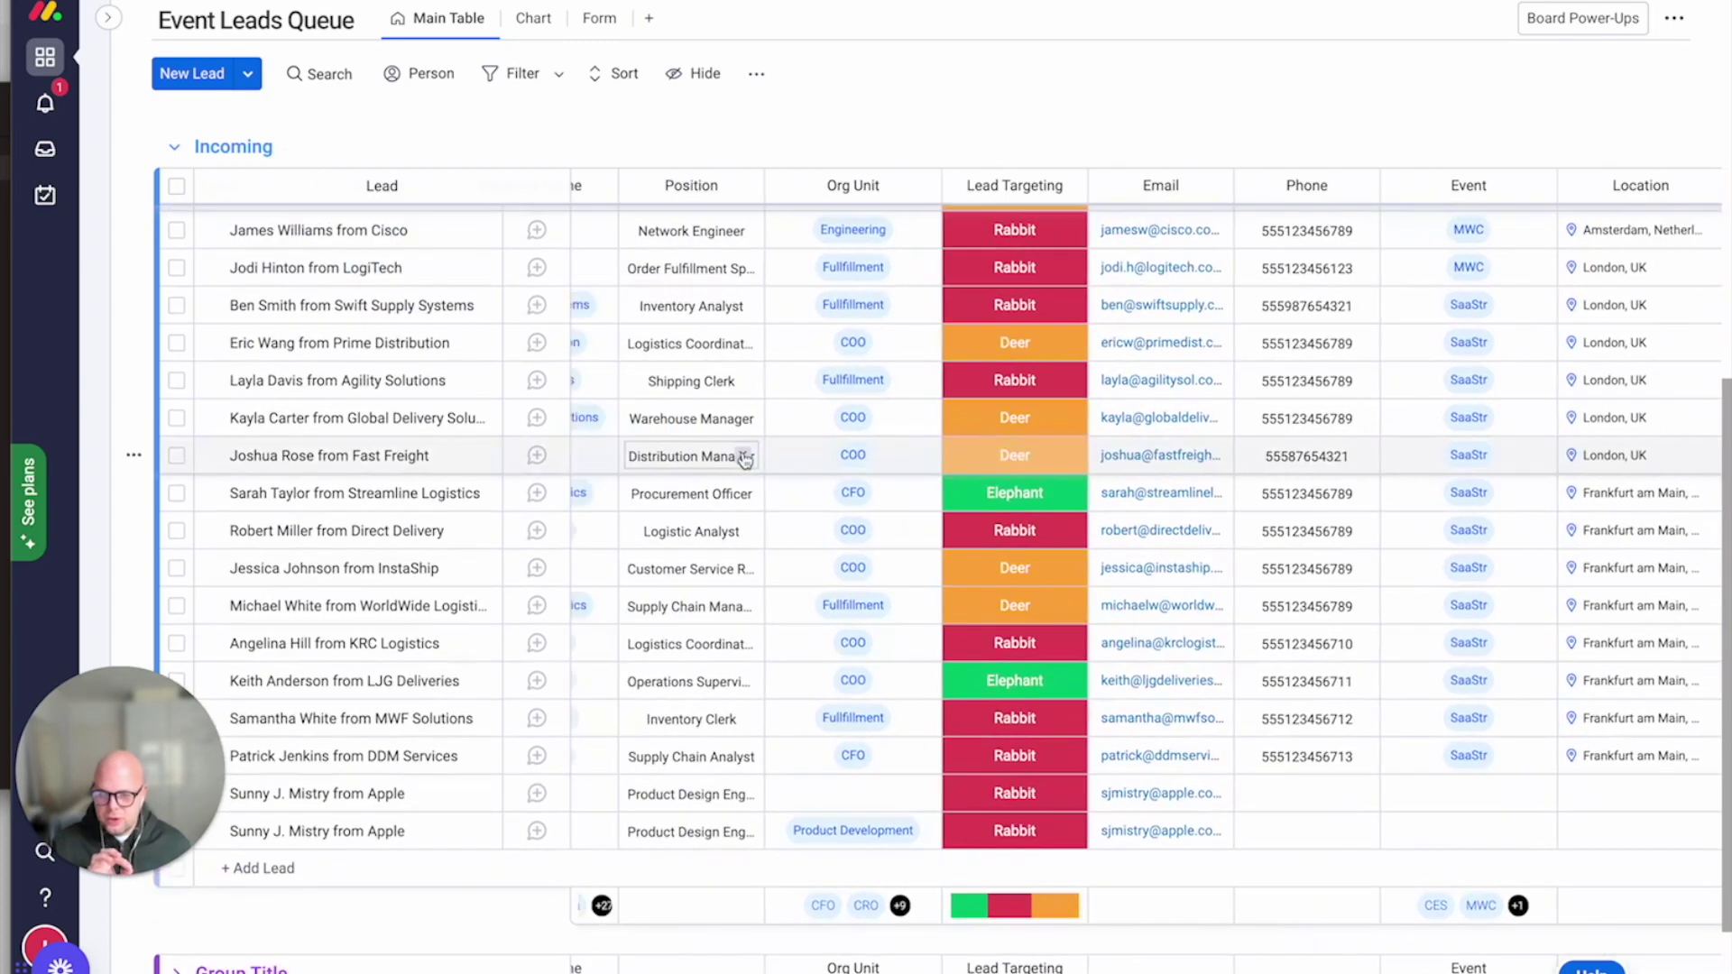
scroll(737, 455, left, 2)
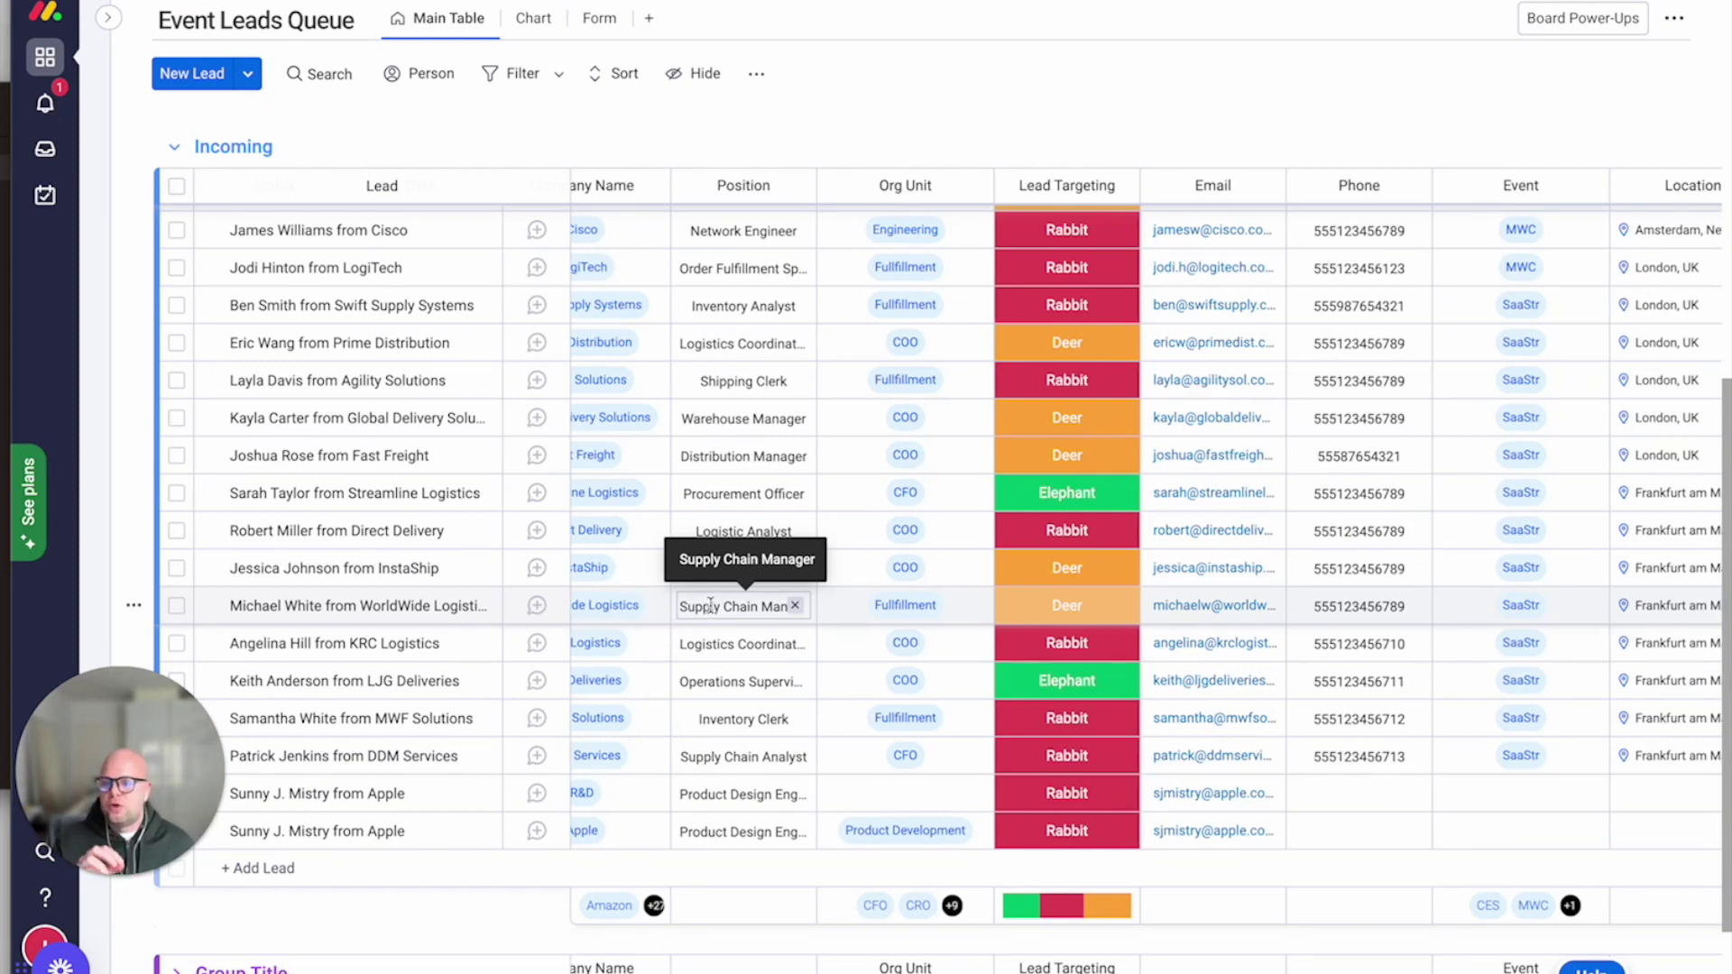
scroll(710, 606, left, 2)
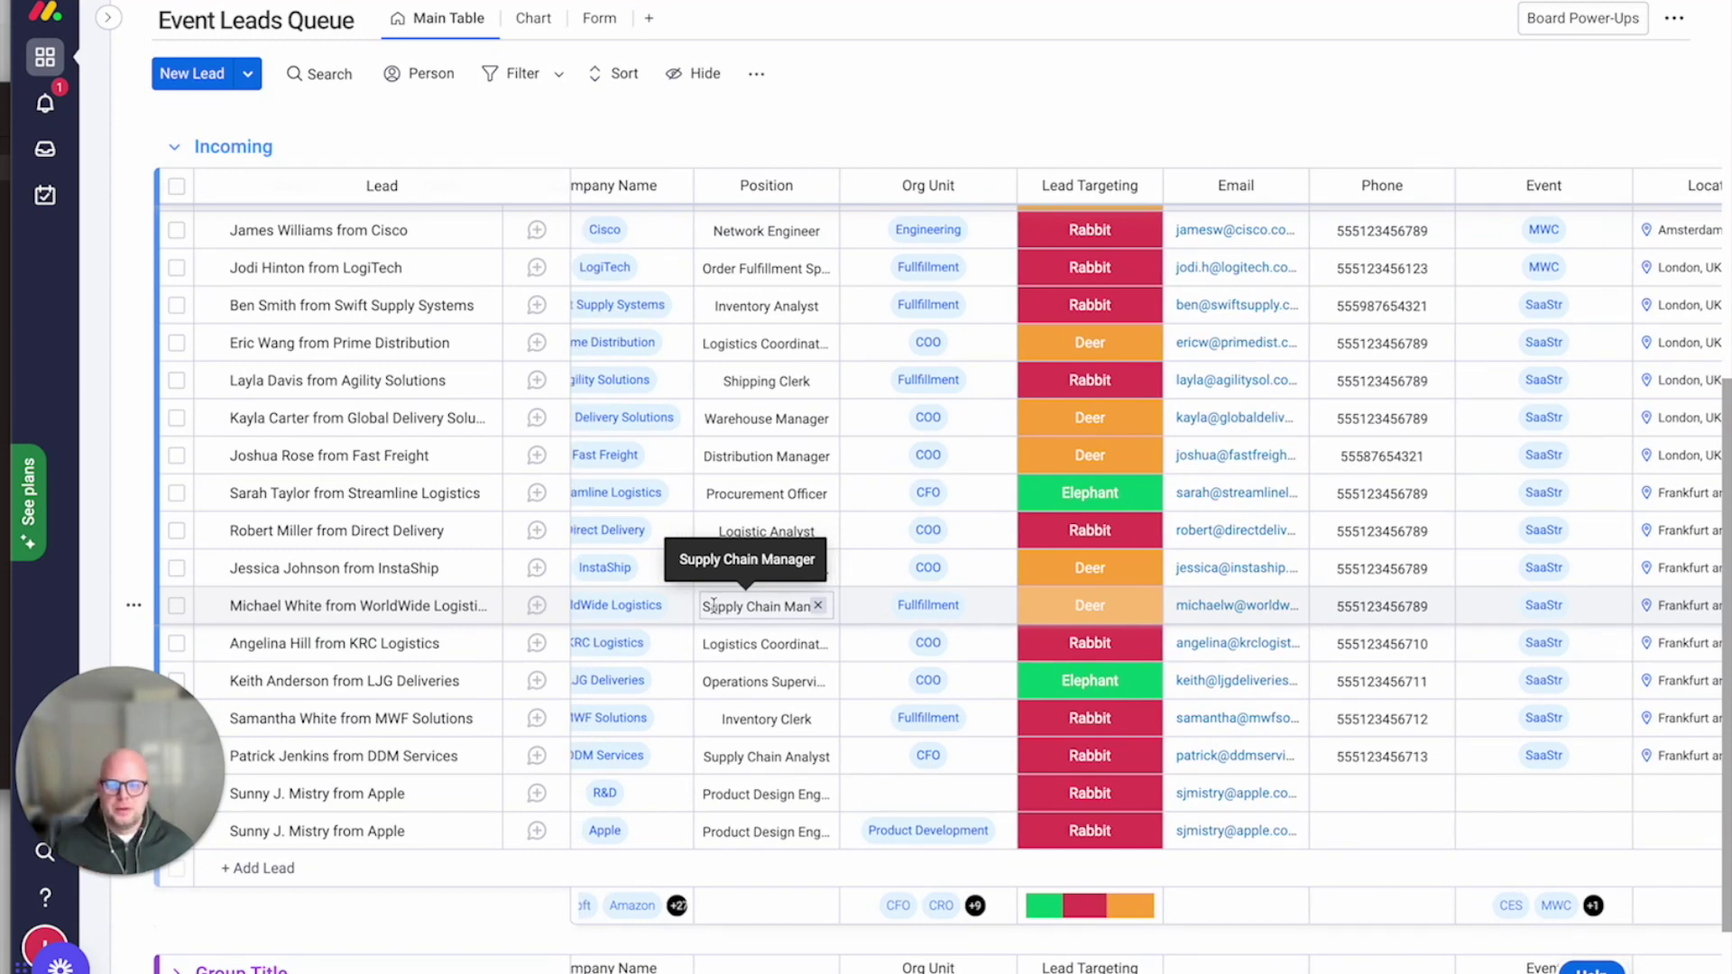
scroll(712, 606, down, 2)
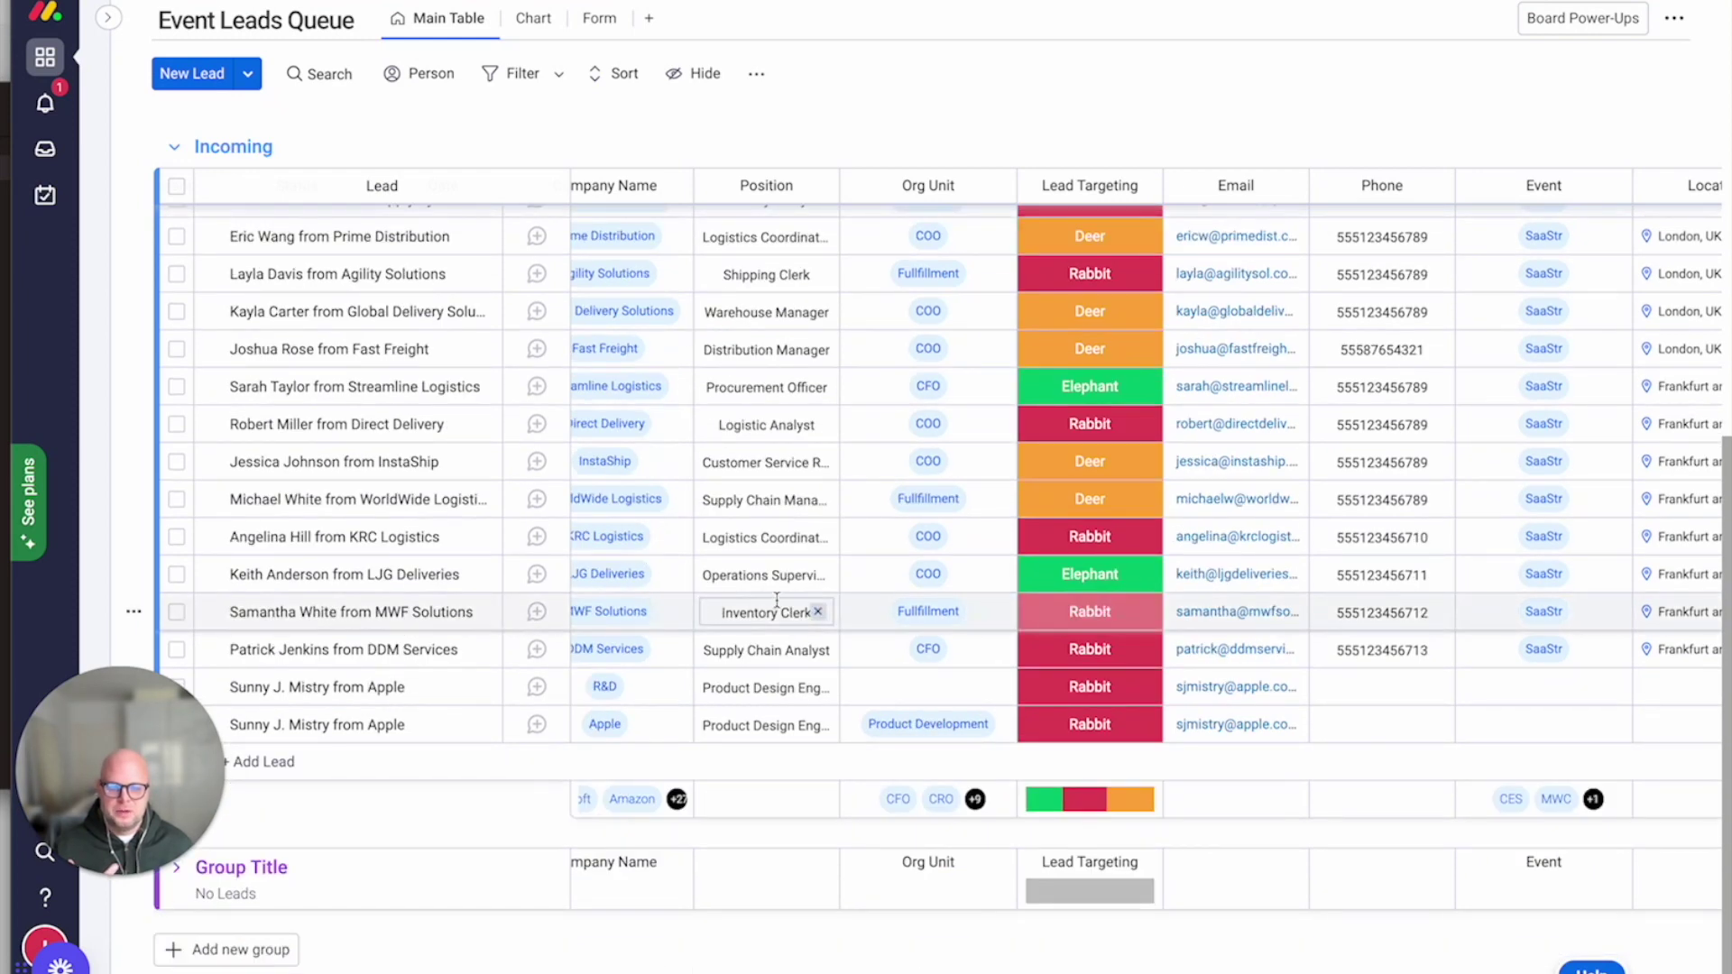
scroll(928, 572, right, 3)
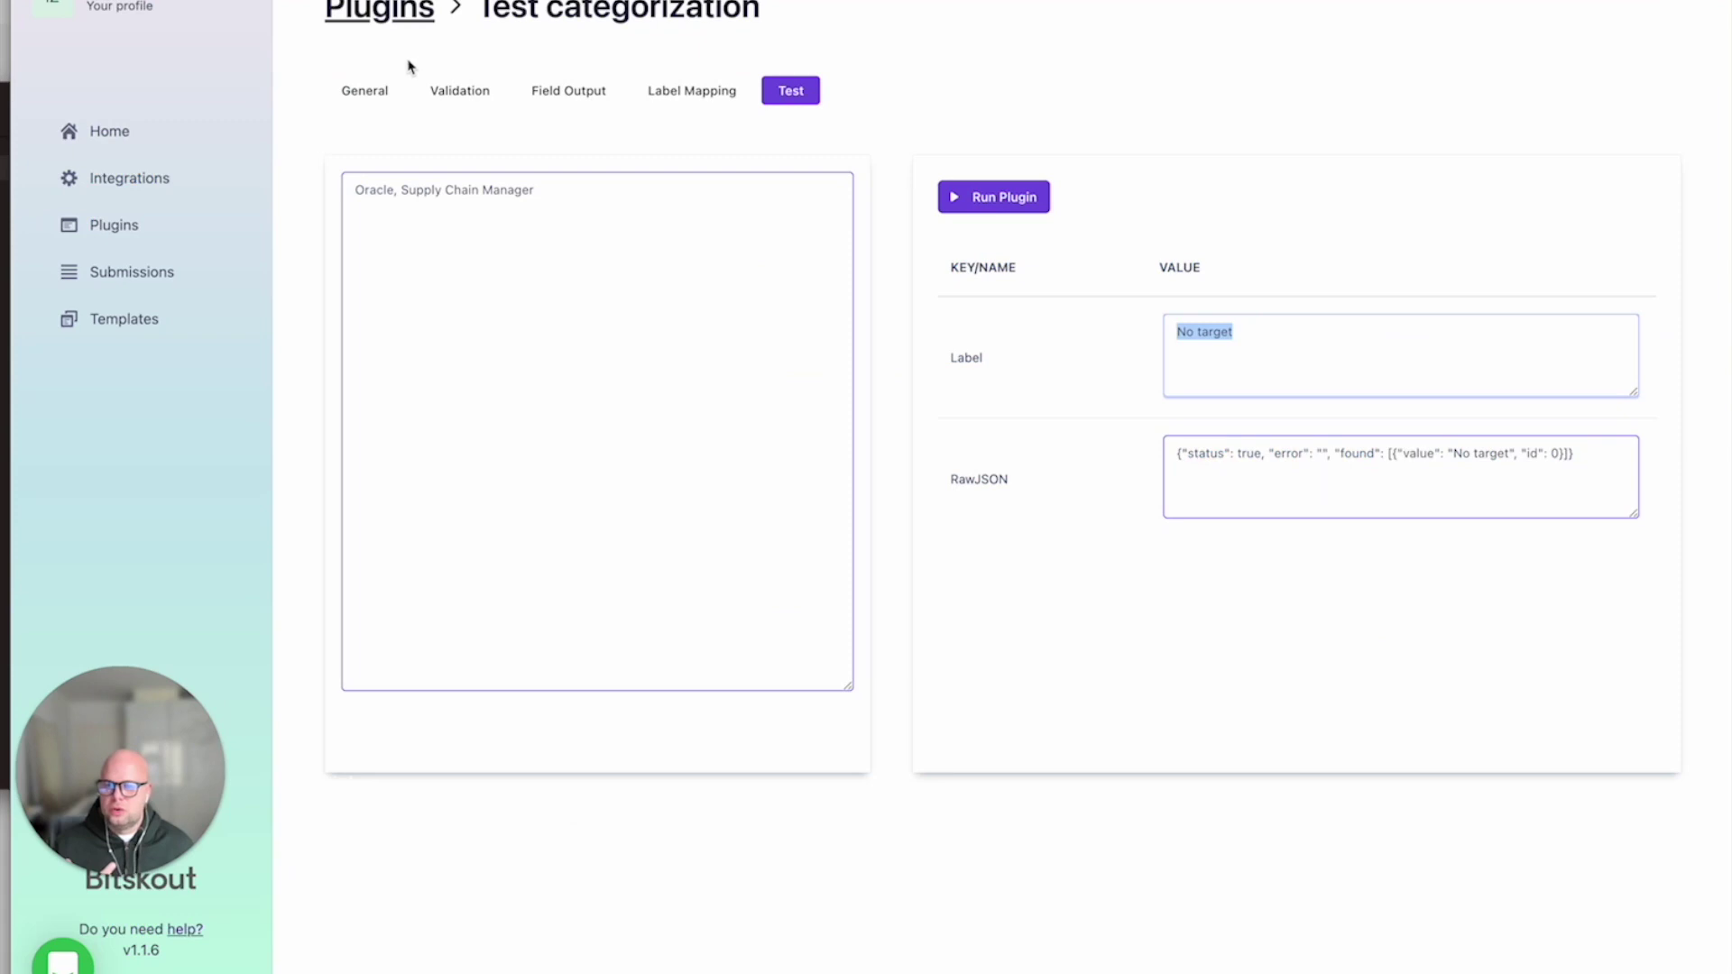
- Switch to Bitskout and open the Lead Targeting plugin from the plugin list
click(111, 232)
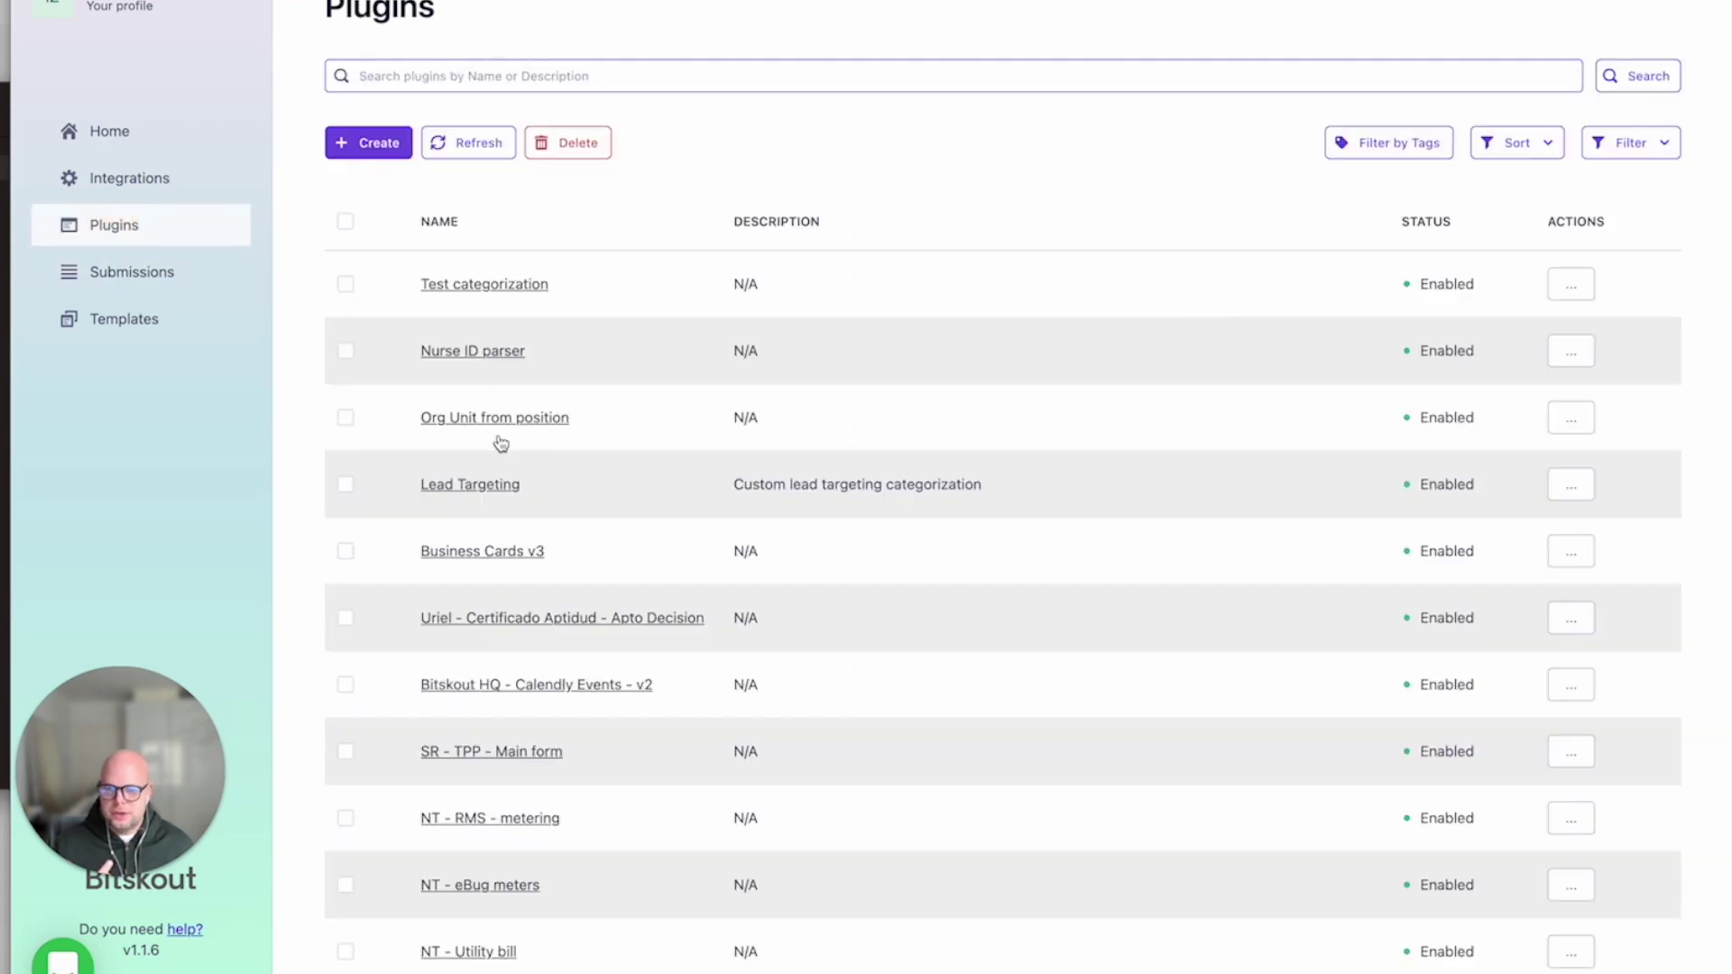
click(491, 488)
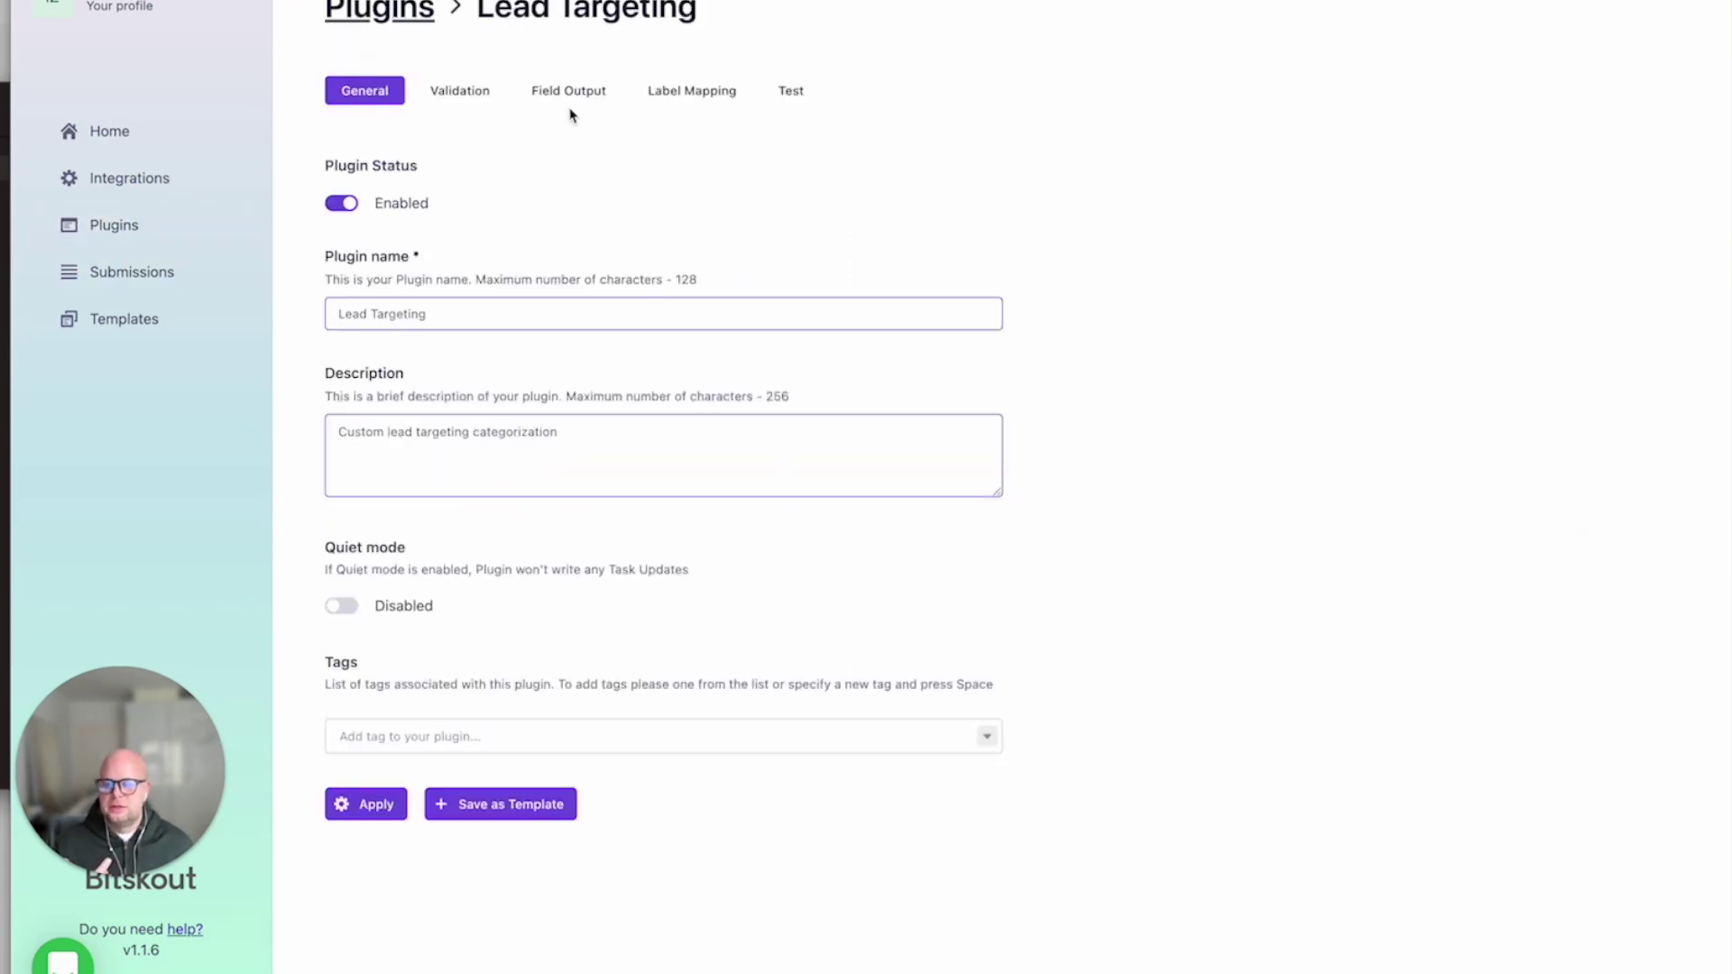
- Examine the labelled example texts in the Lead Targeting plugin's validation settings
click(457, 92)
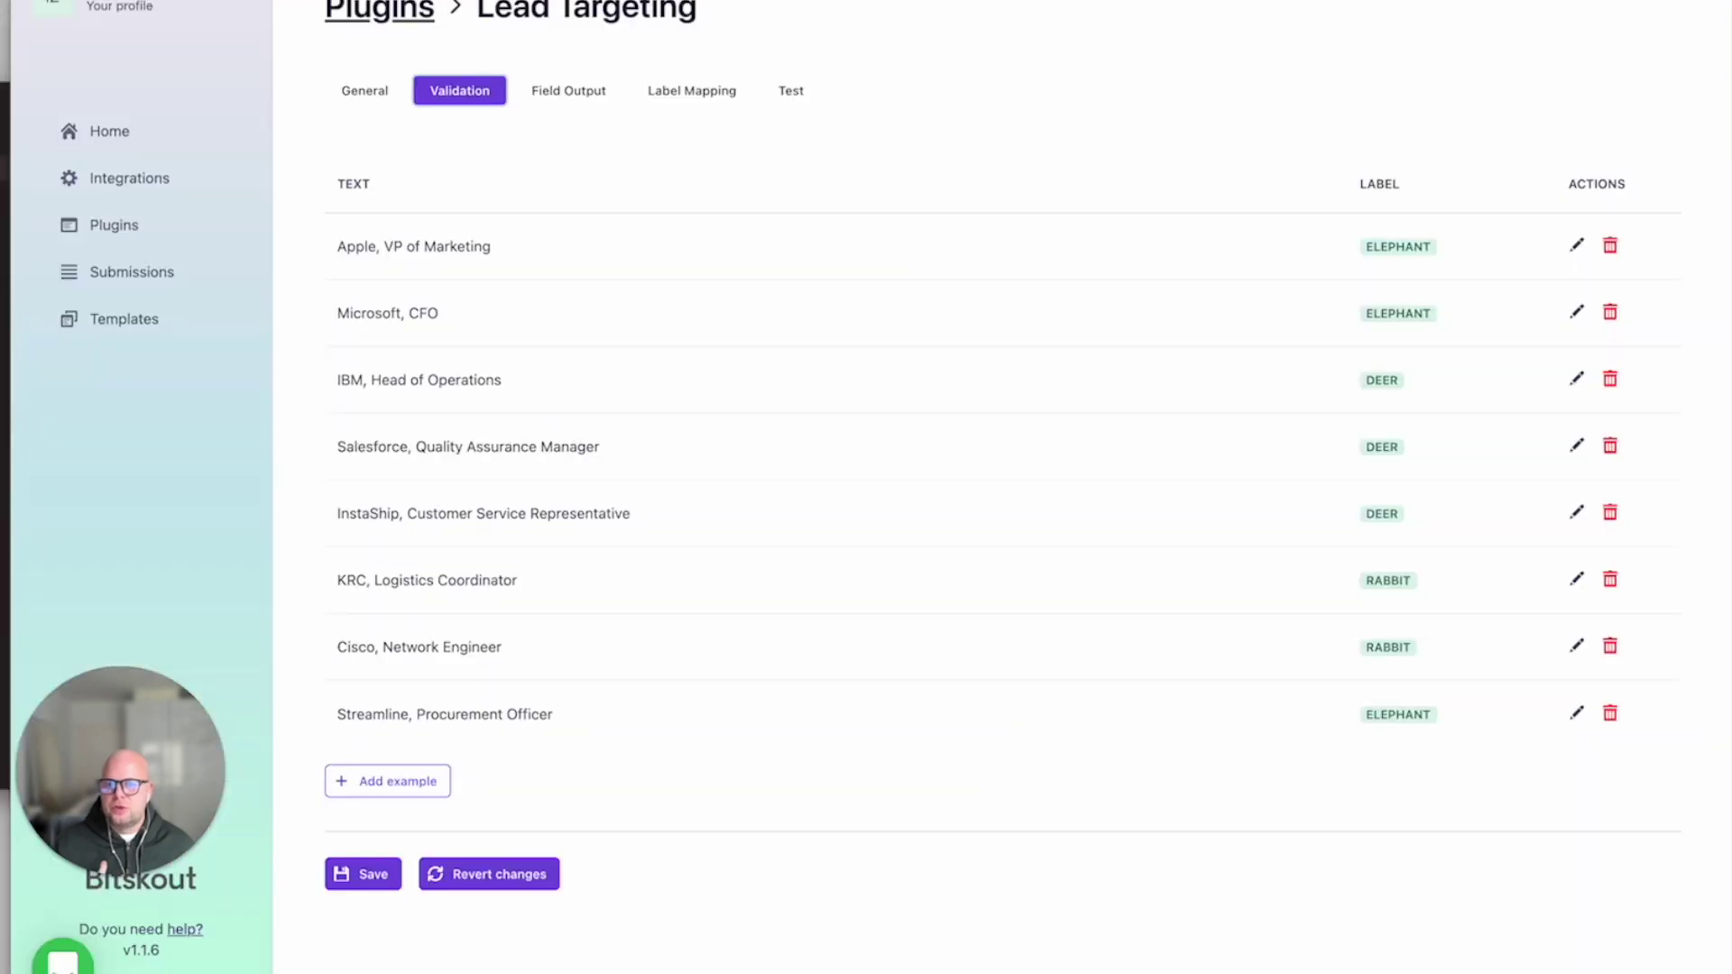
- Browse the Bitskout plugin templates and filter them by the Sales use case
click(98, 135)
scroll(785, 451, down, 3)
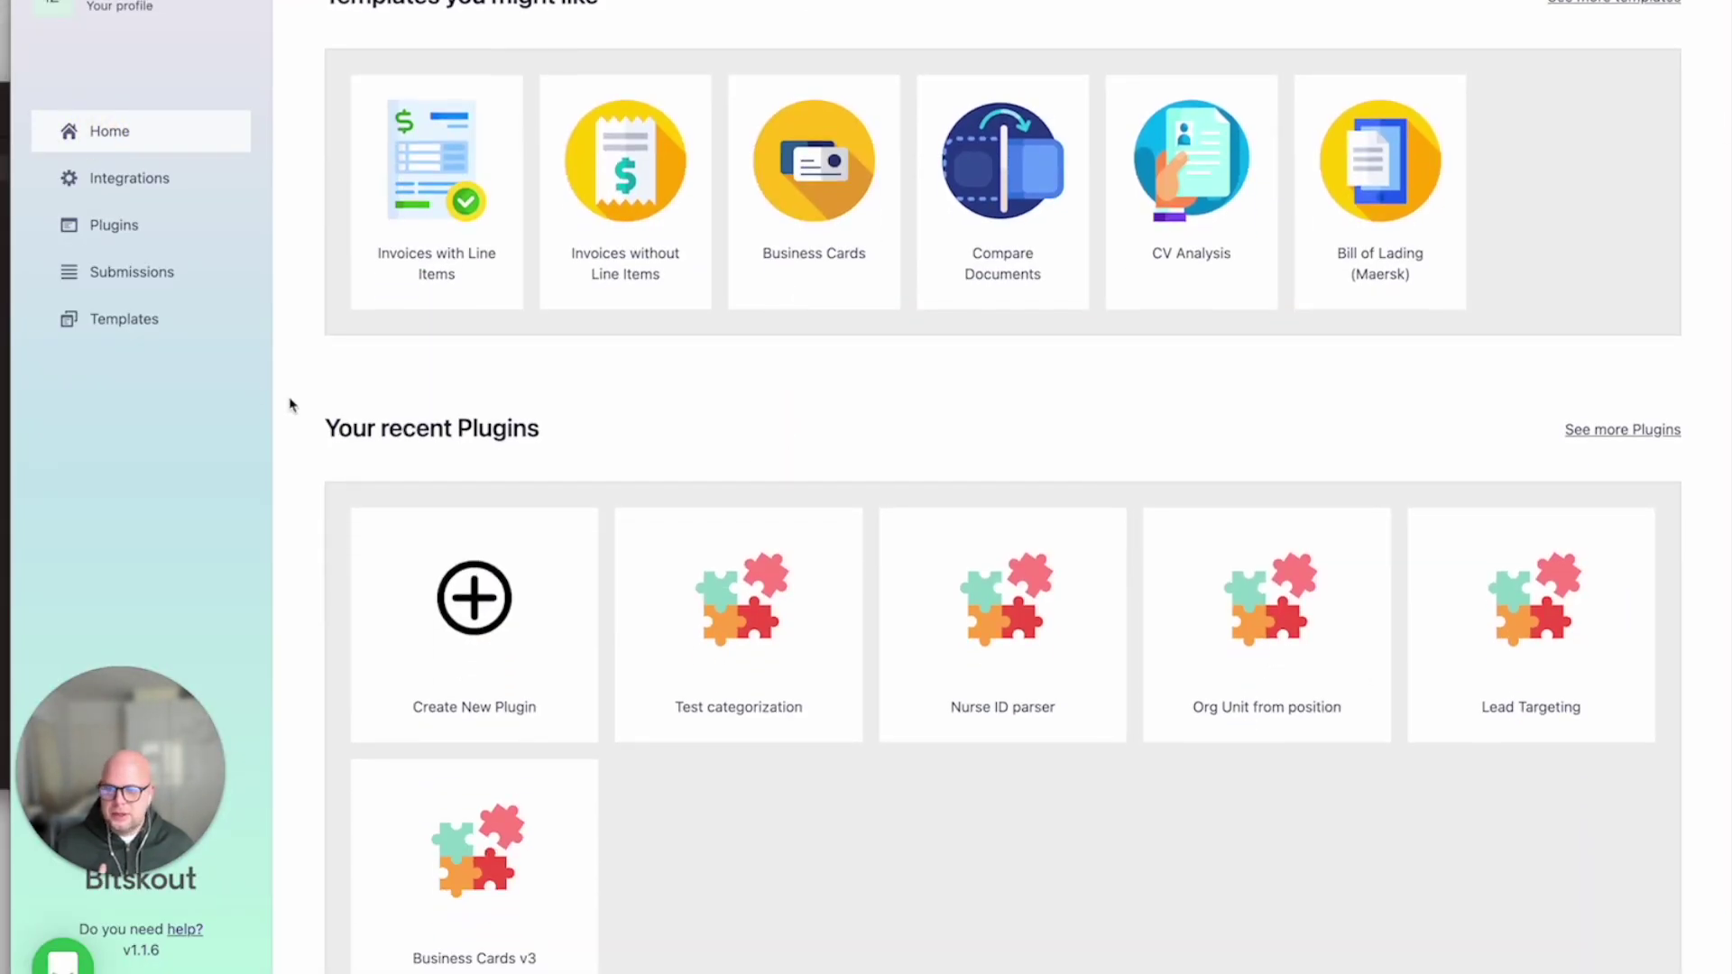
click(159, 319)
click(429, 508)
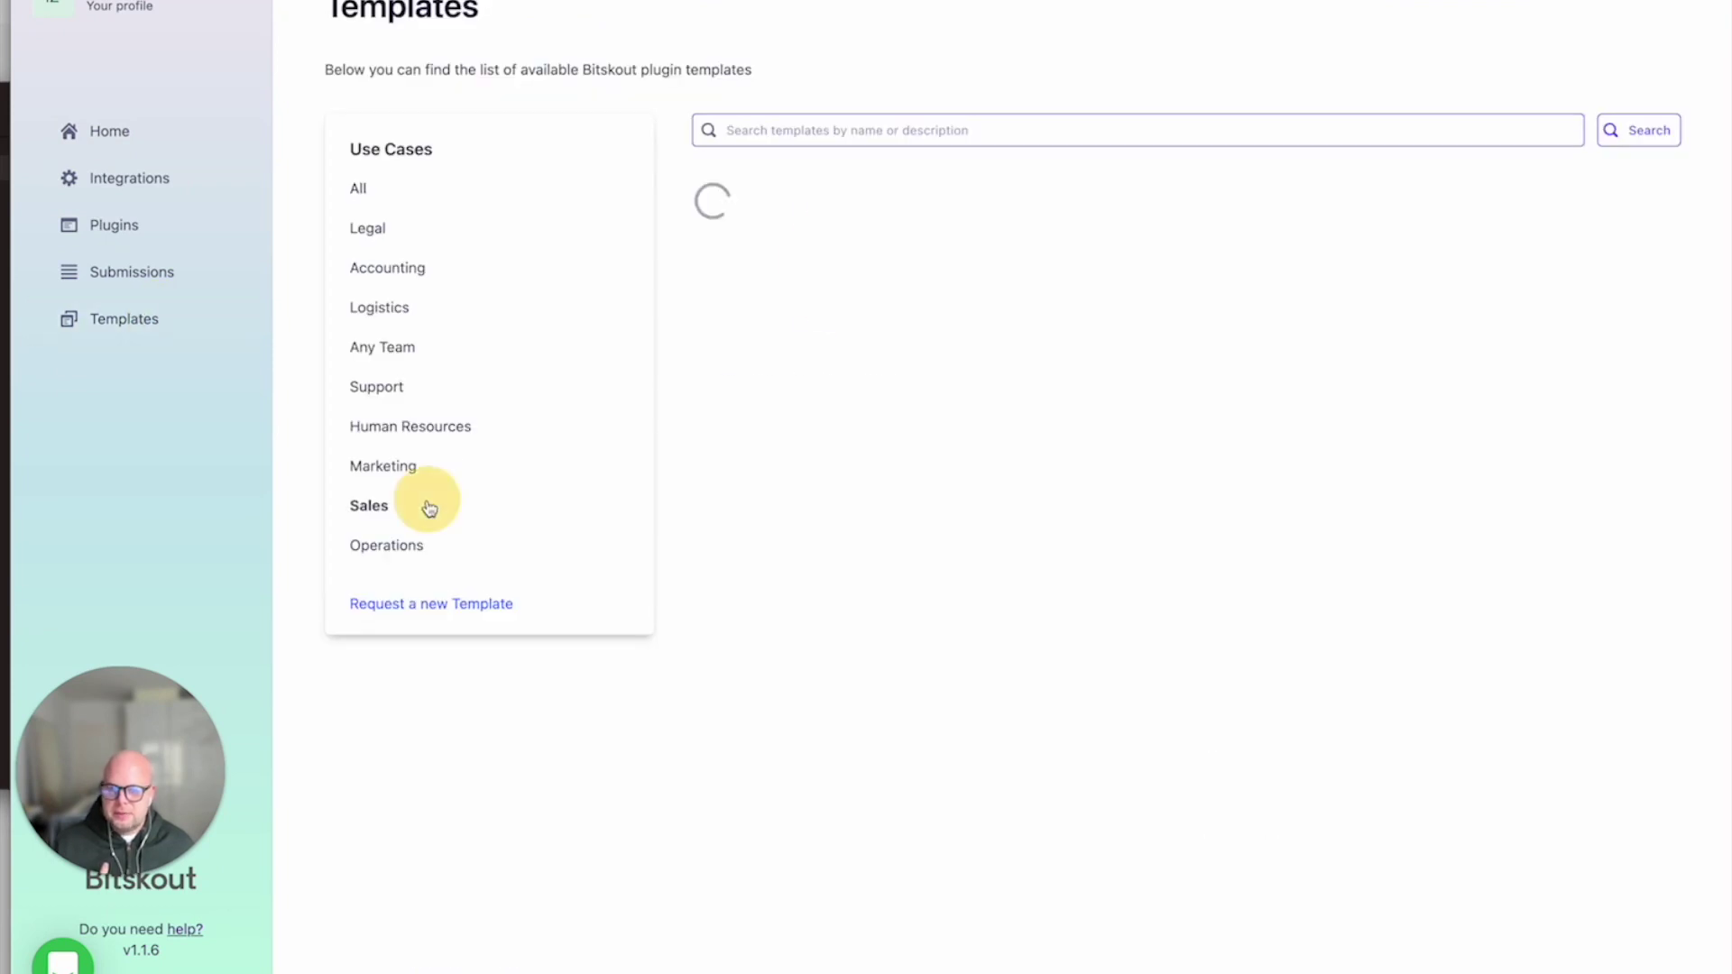
scroll(1097, 489, down, 1)
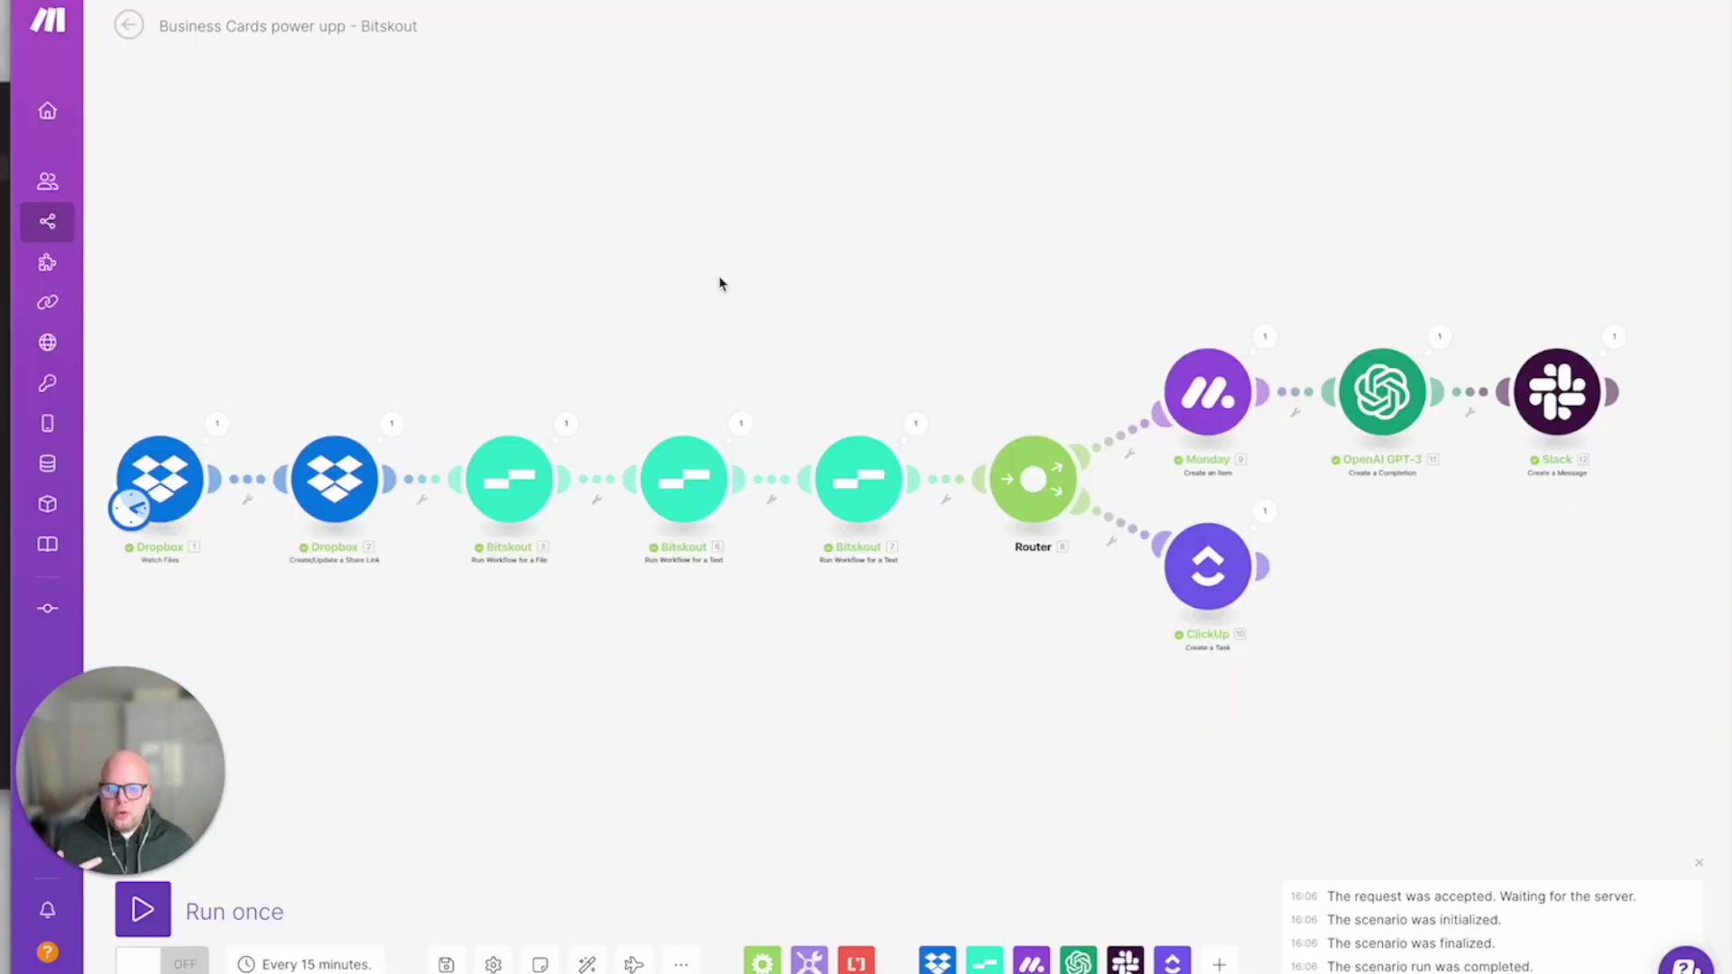
- Switch to monday.com and examine the Event Leads Queue board's columns from Org Unit through Industry
scroll(793, 389, up, 2)
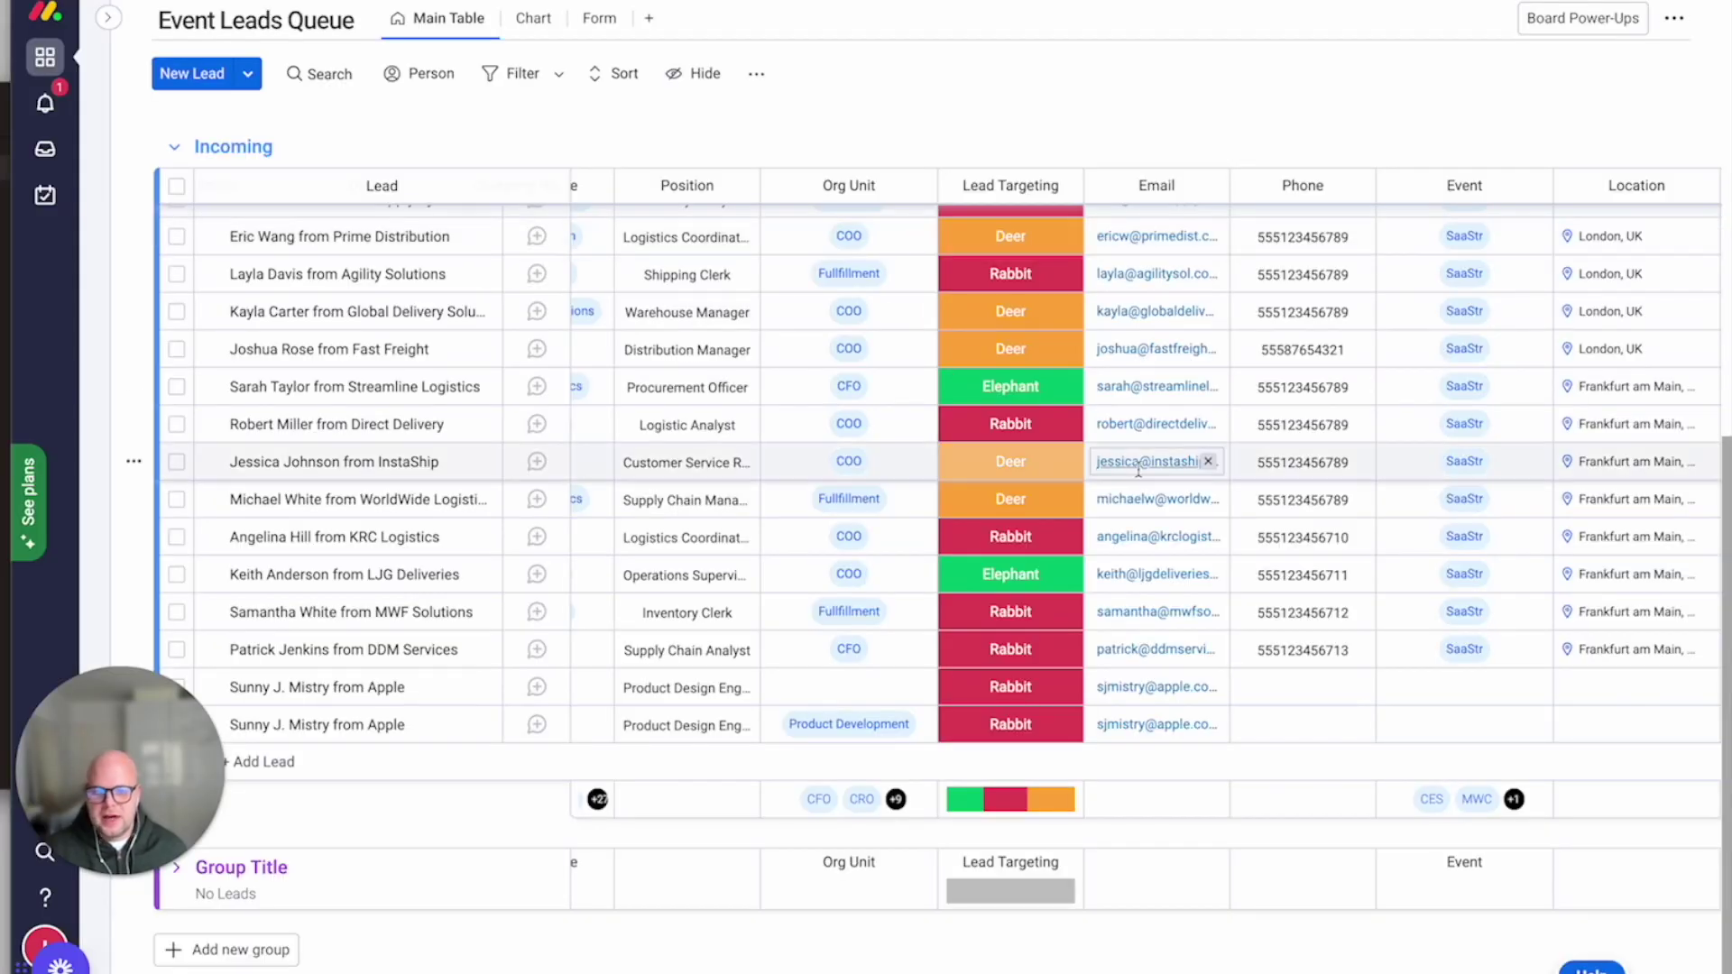
scroll(1139, 465, right, 3)
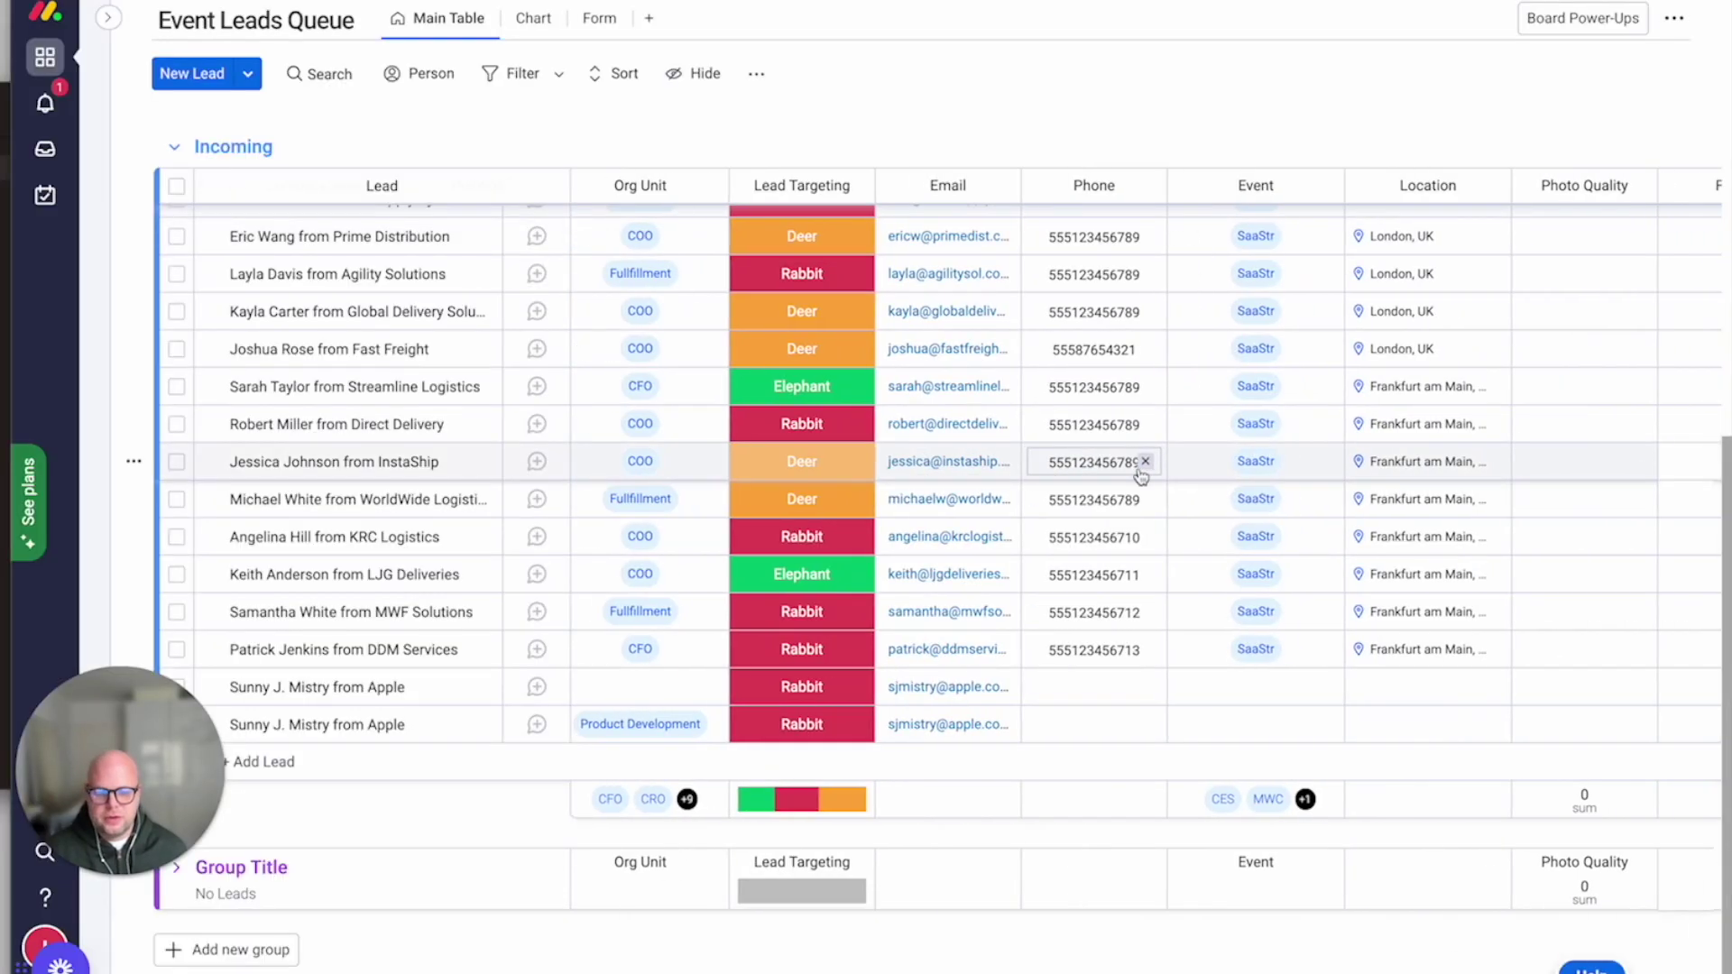
scroll(1132, 465, right, 5)
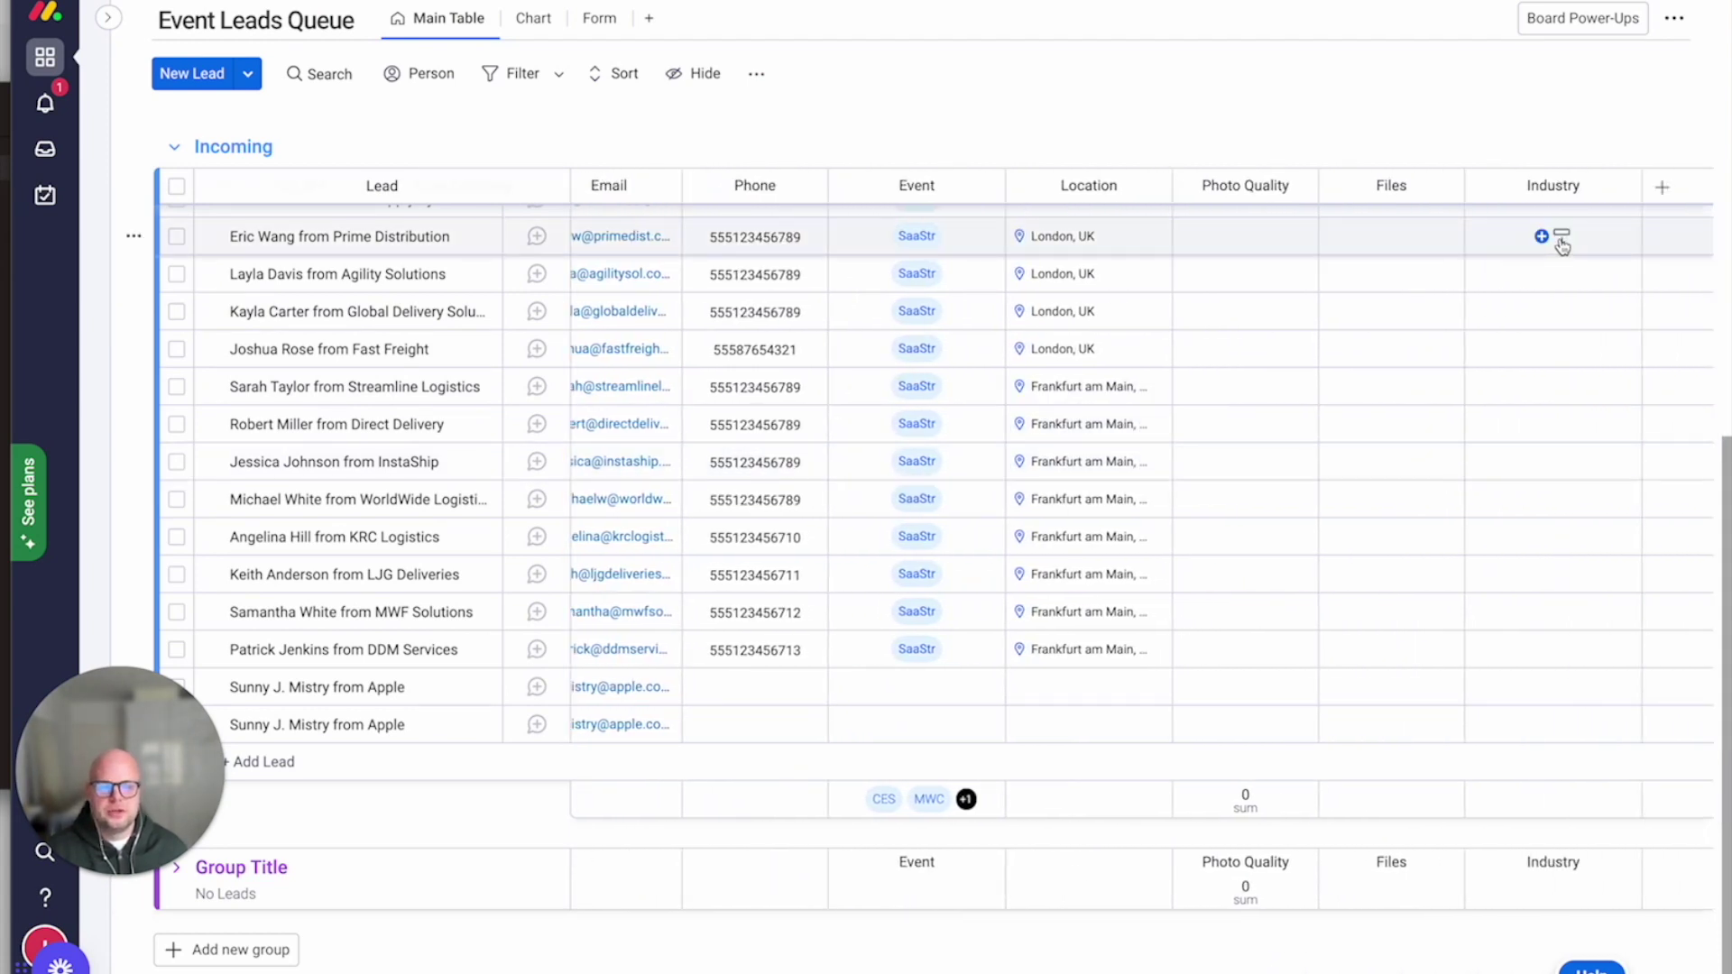
scroll(1561, 246, up, 1)
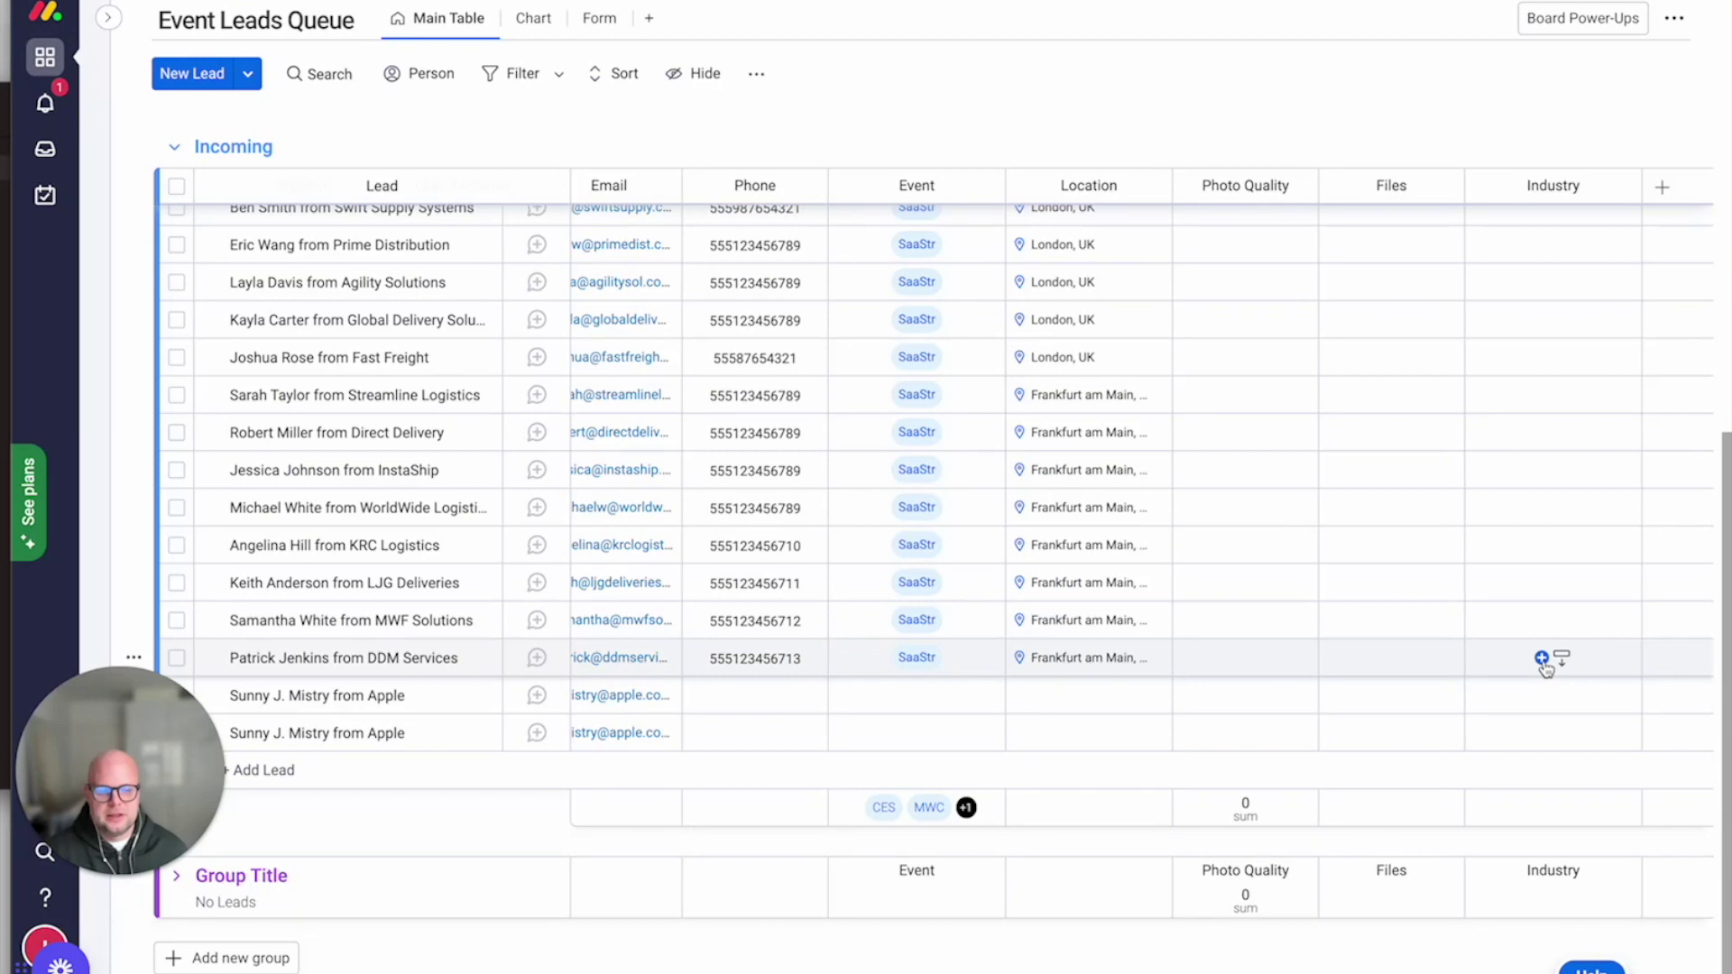
scroll(1231, 580, left, 2)
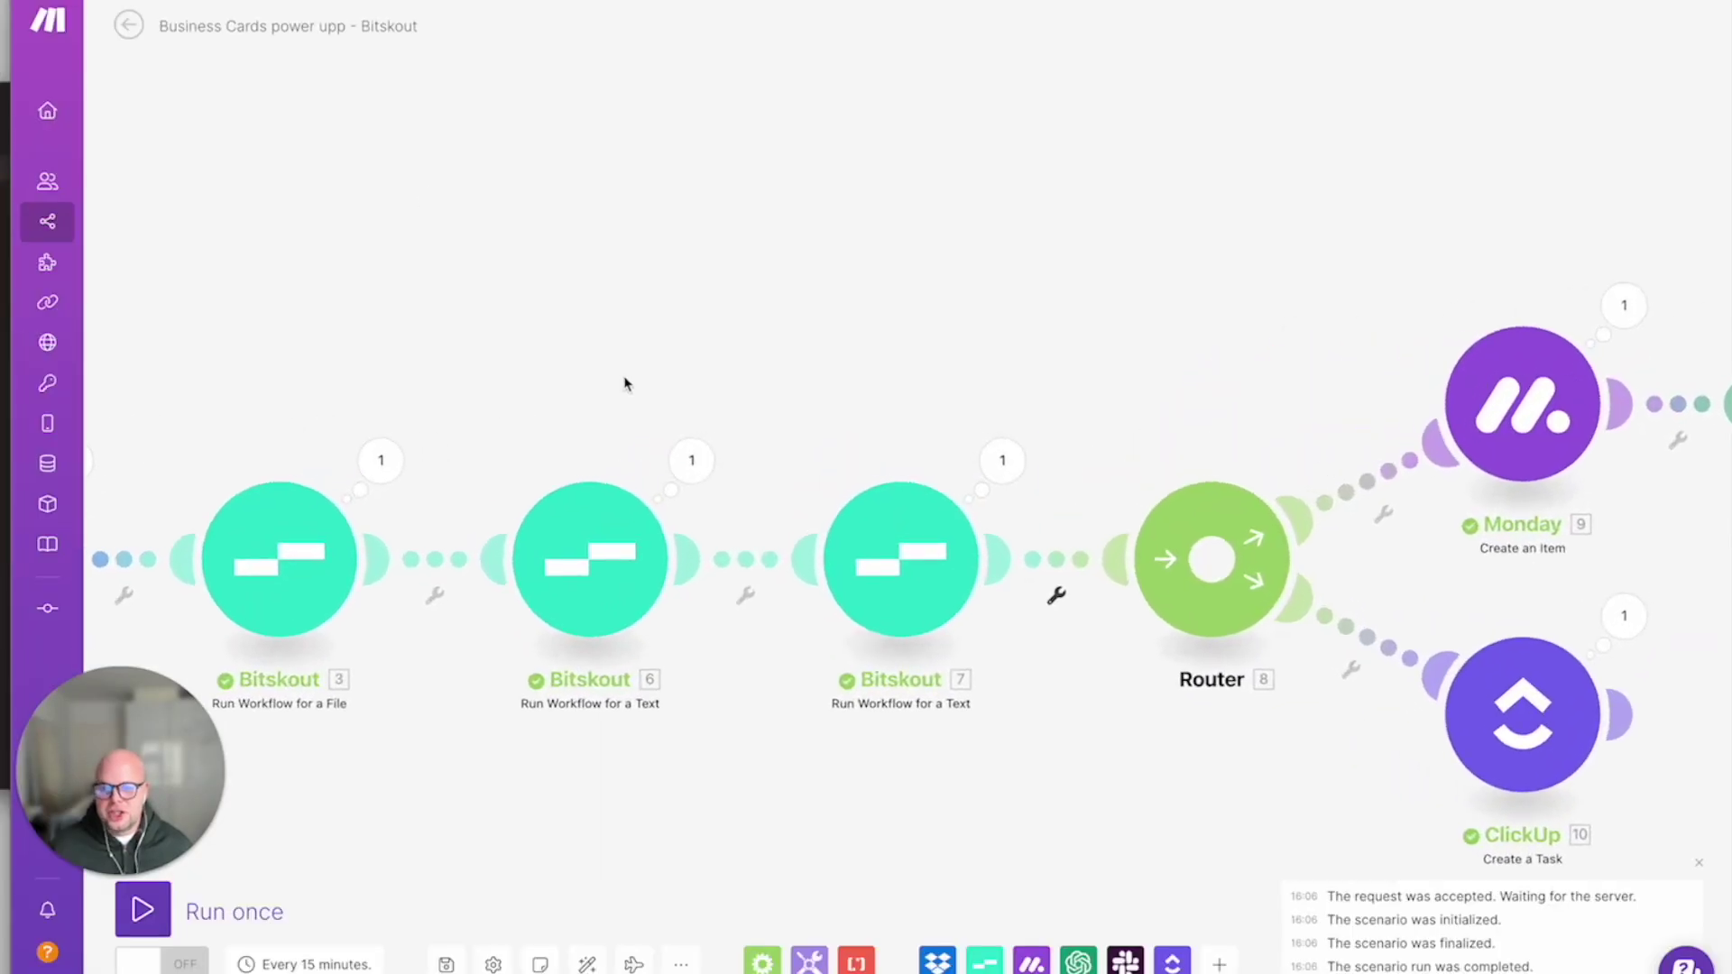
- Switch to the Business Cards scenario in Make and examine the OpenAI GPT-3 module's prompt and completion settings
scroll(628, 384, down, 8)
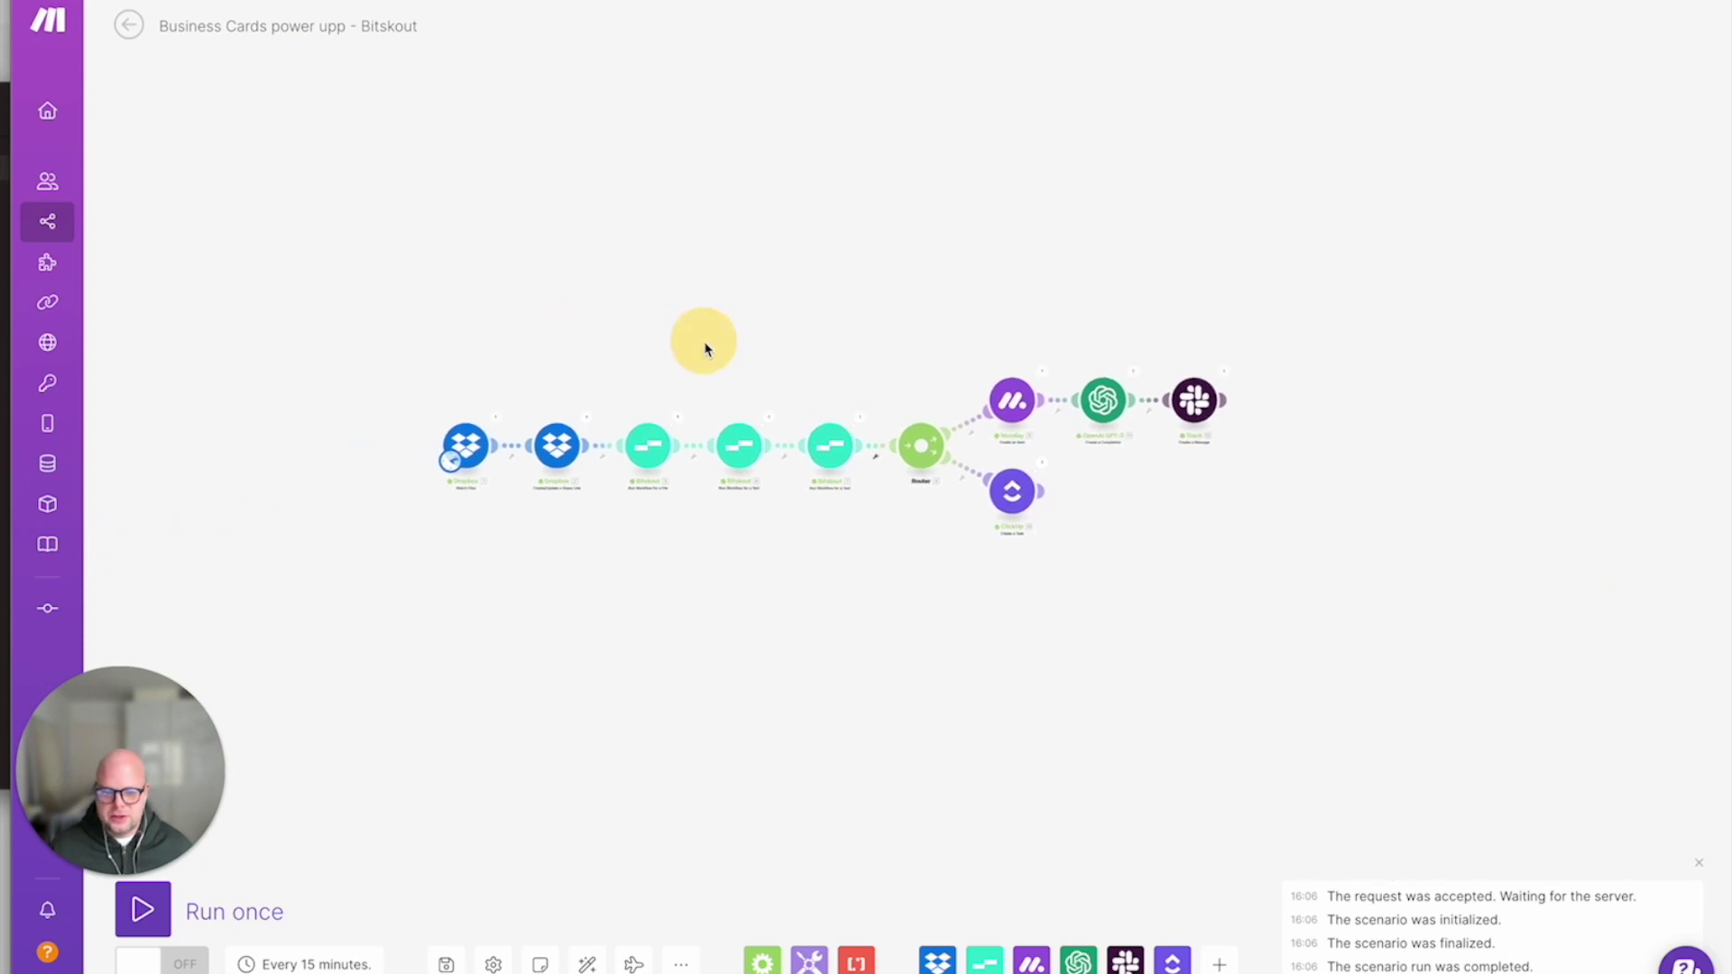
scroll(722, 352, up, 4)
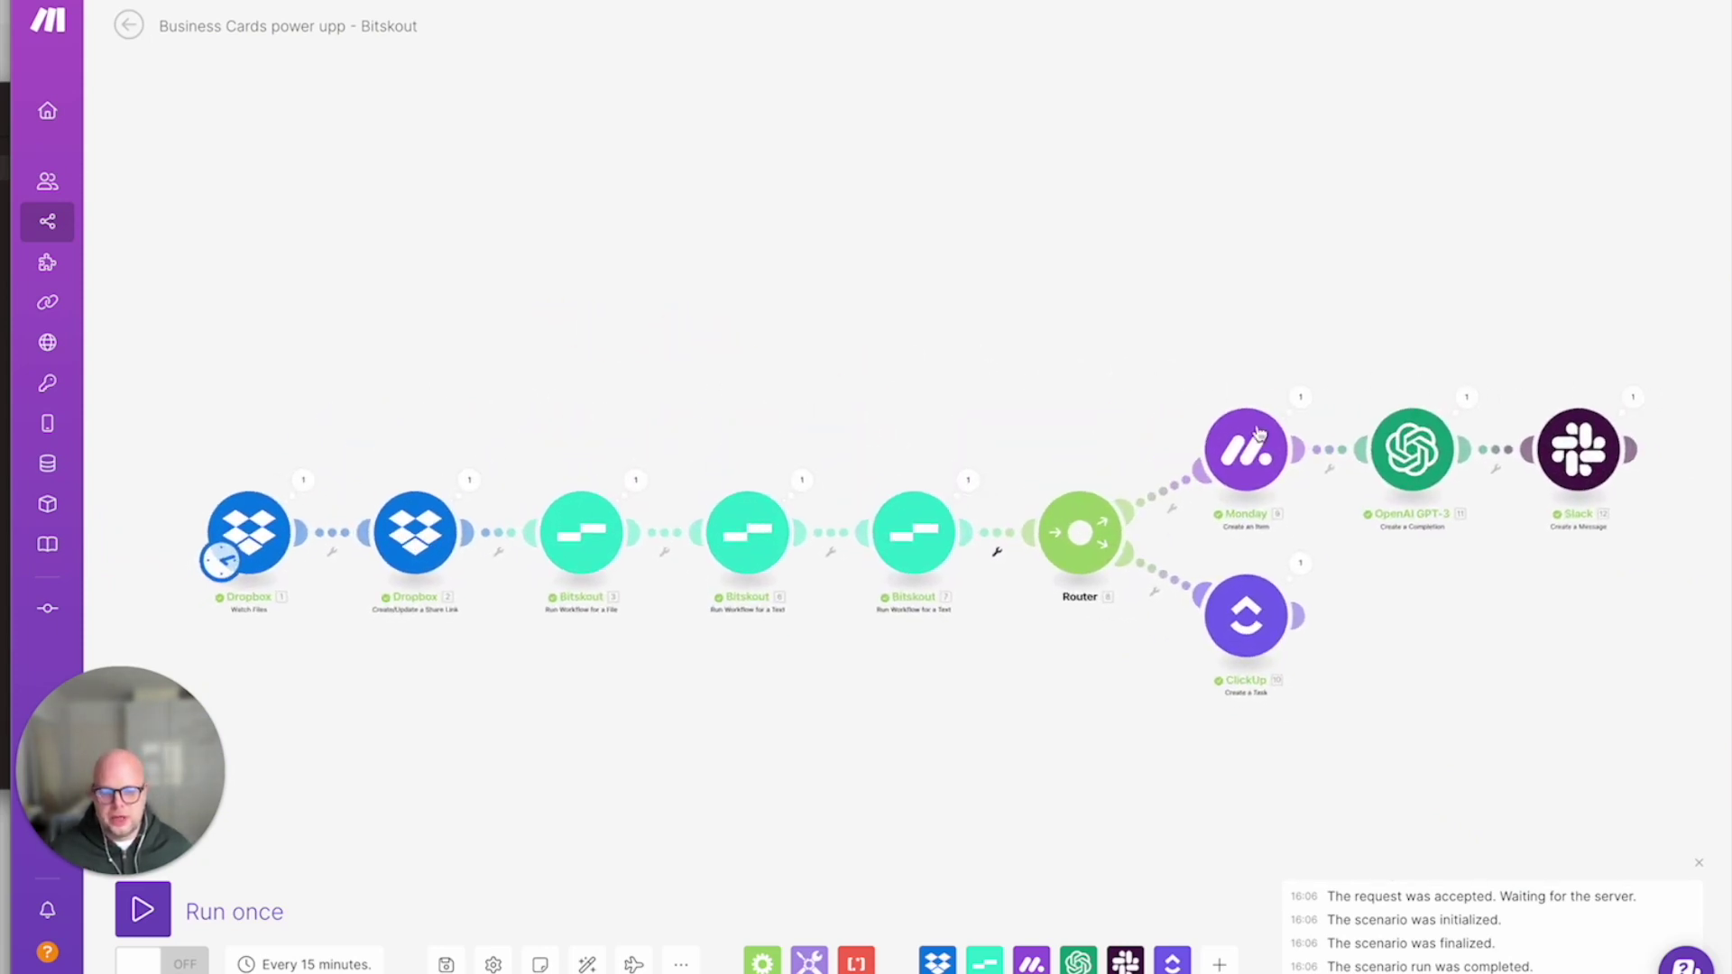
click(1419, 446)
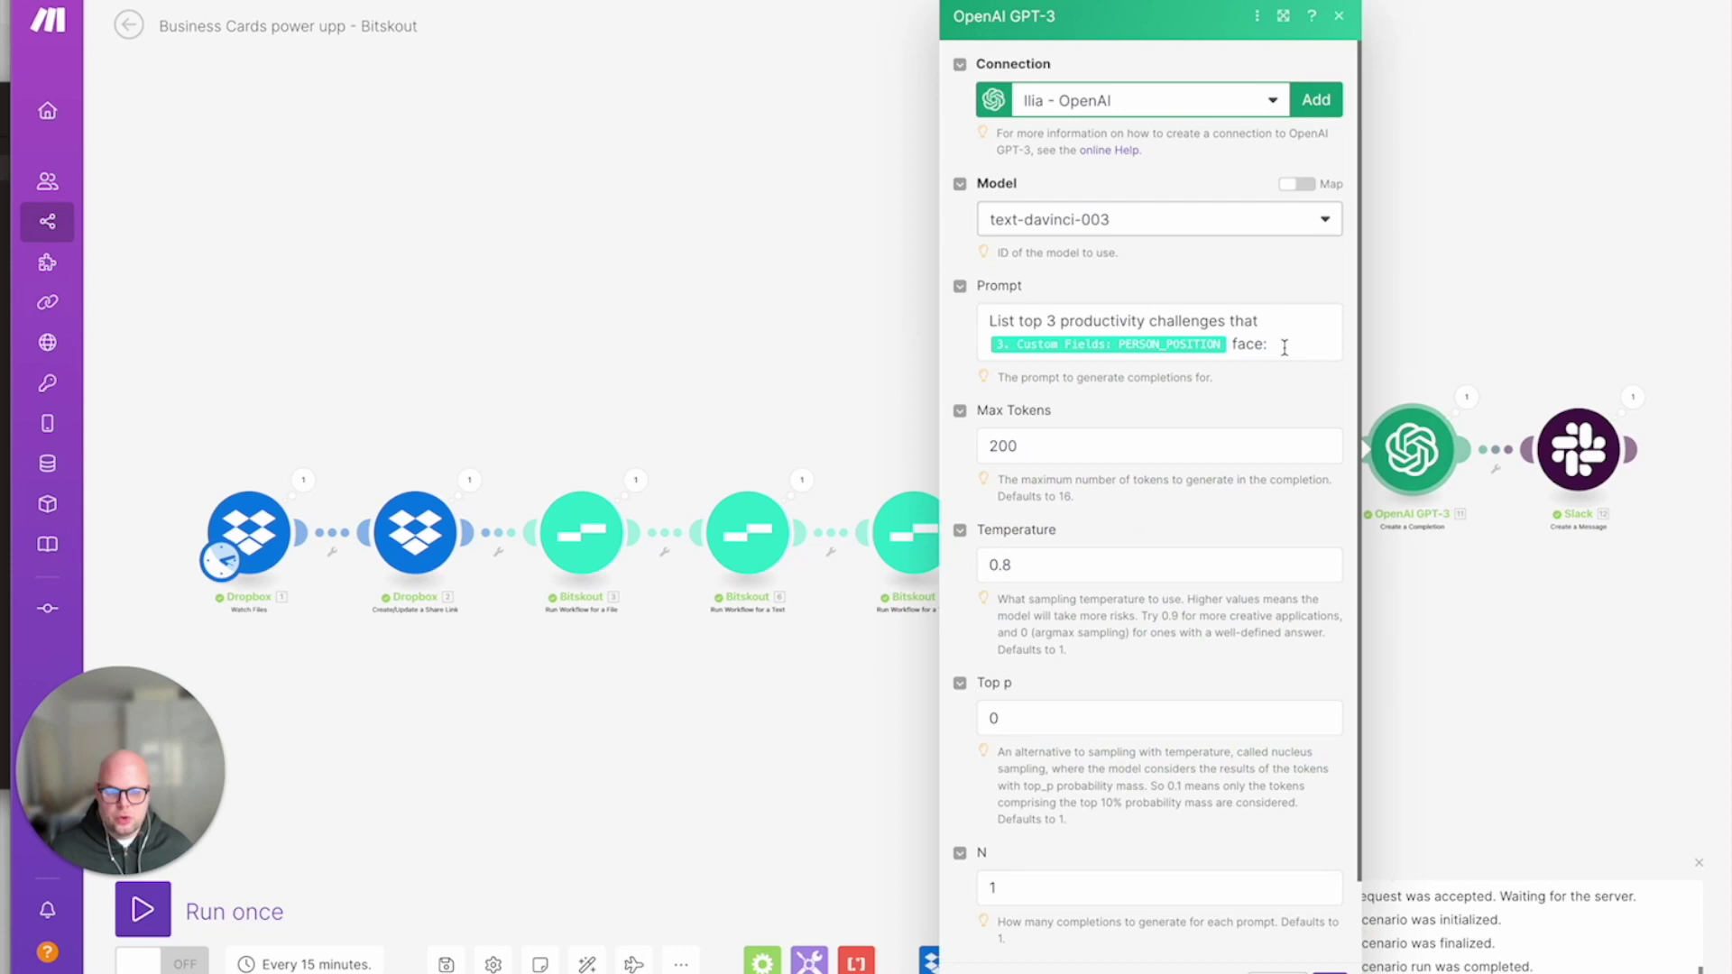
scroll(1284, 347, down, 1)
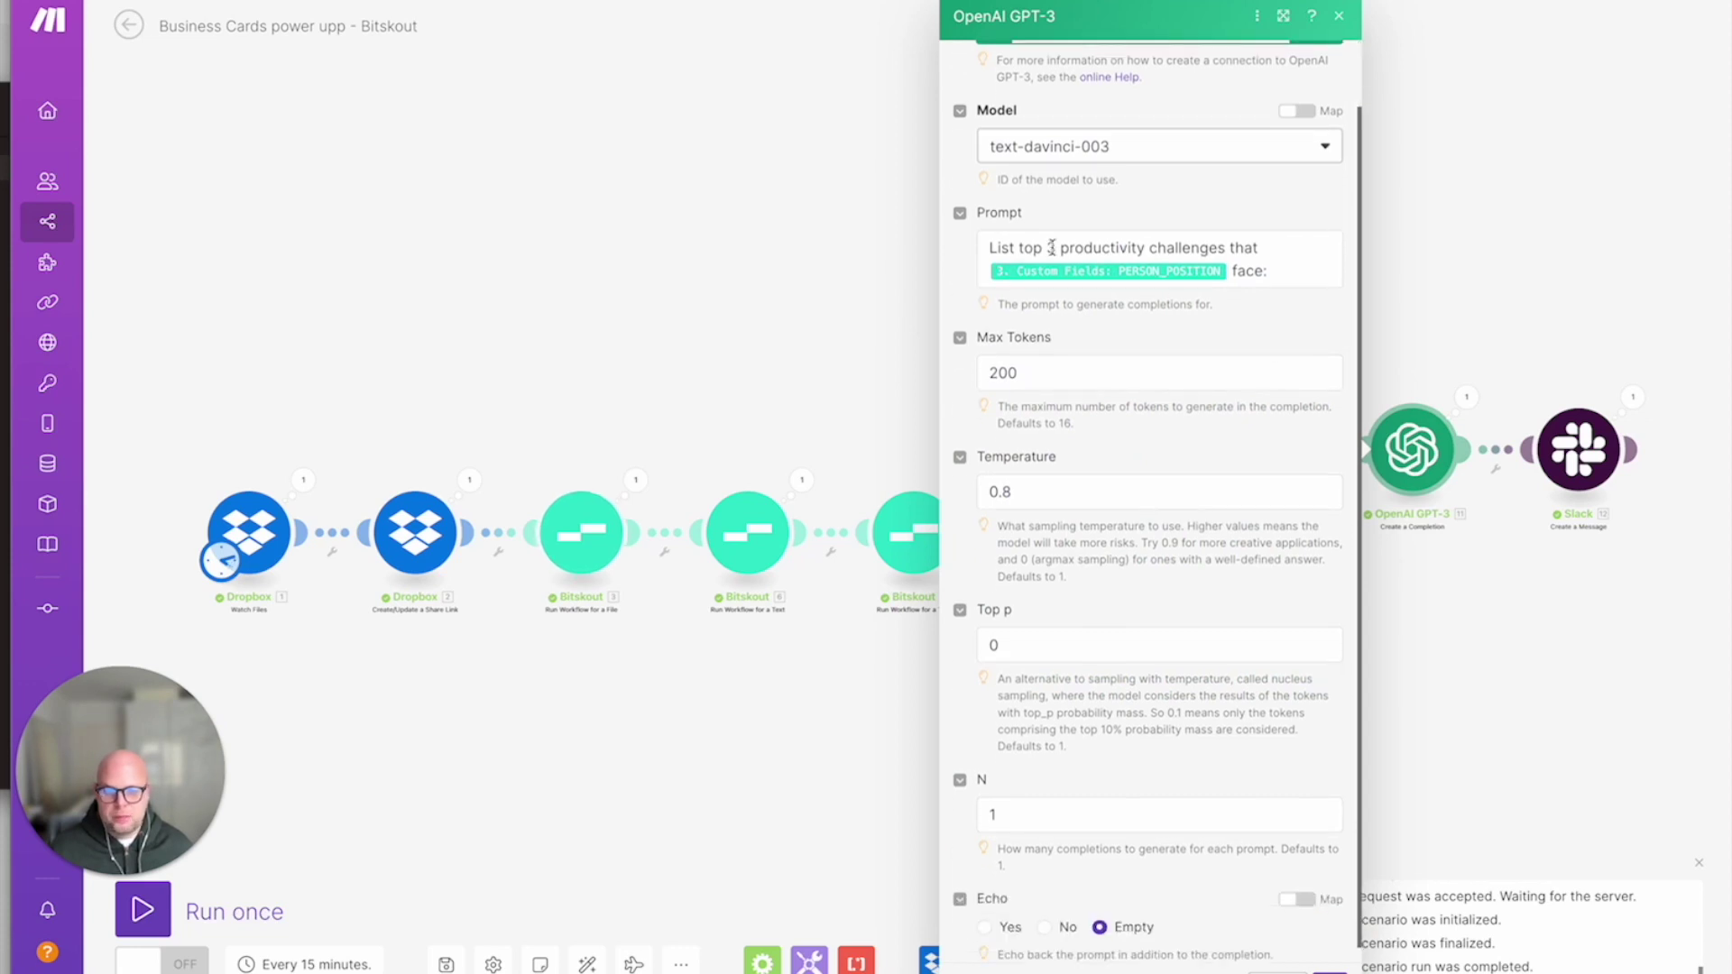
click(993, 246)
double_click(1051, 247)
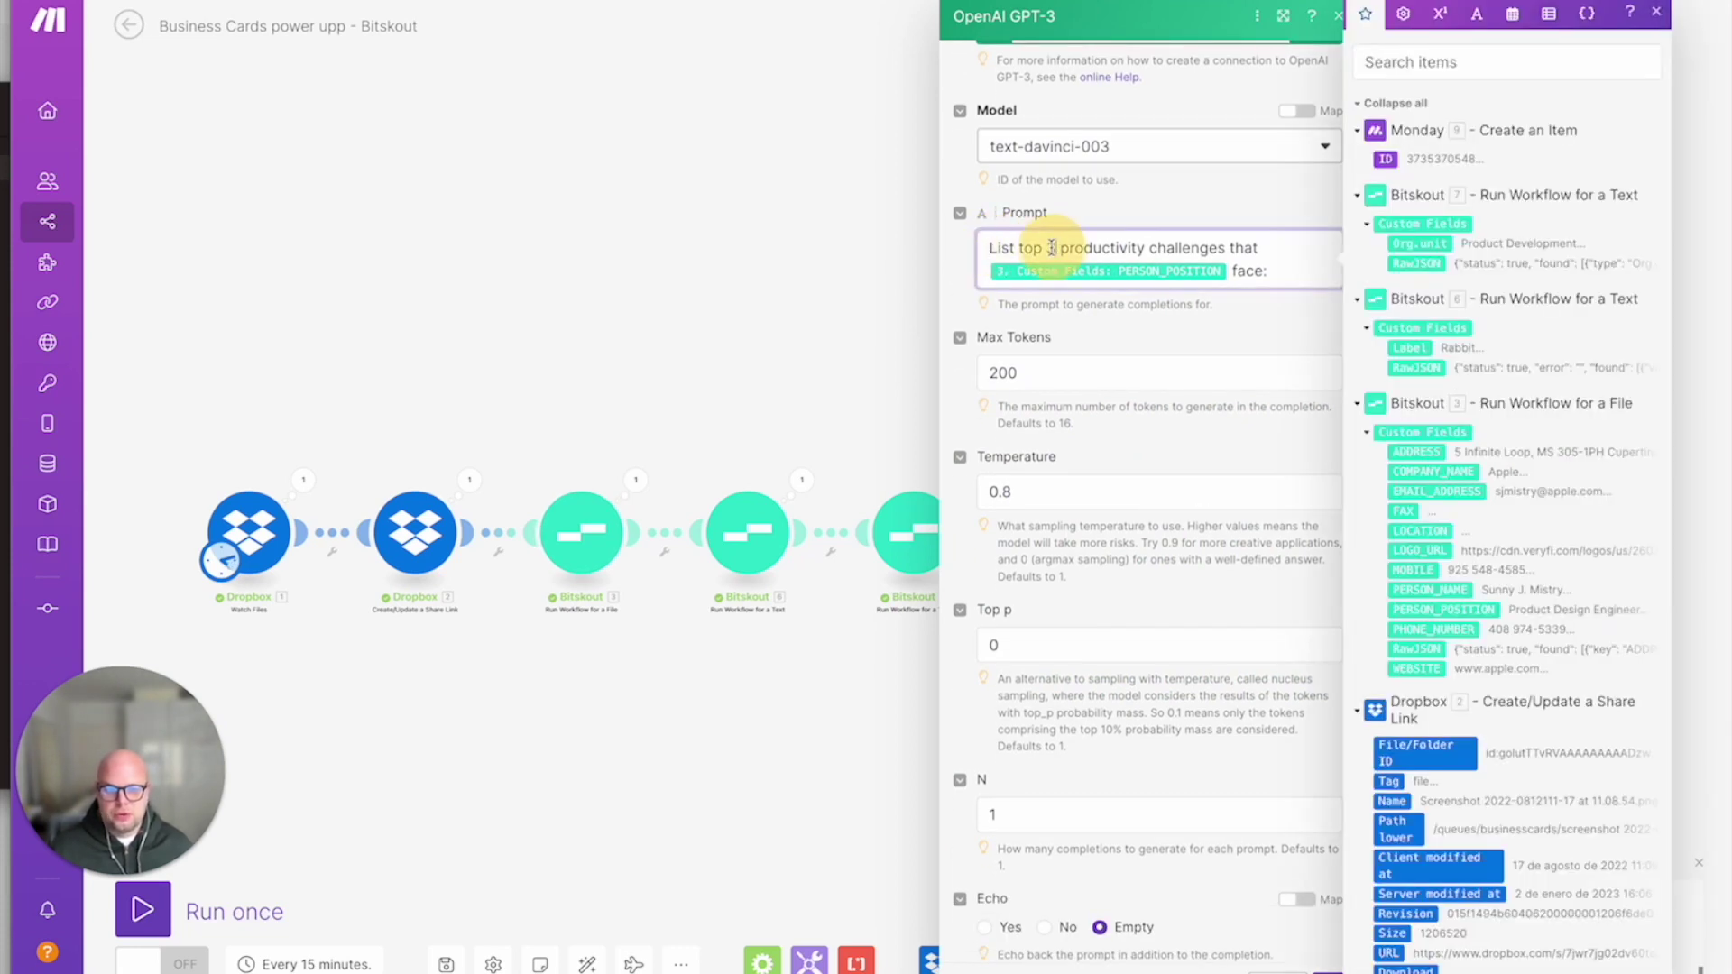
click(1256, 270)
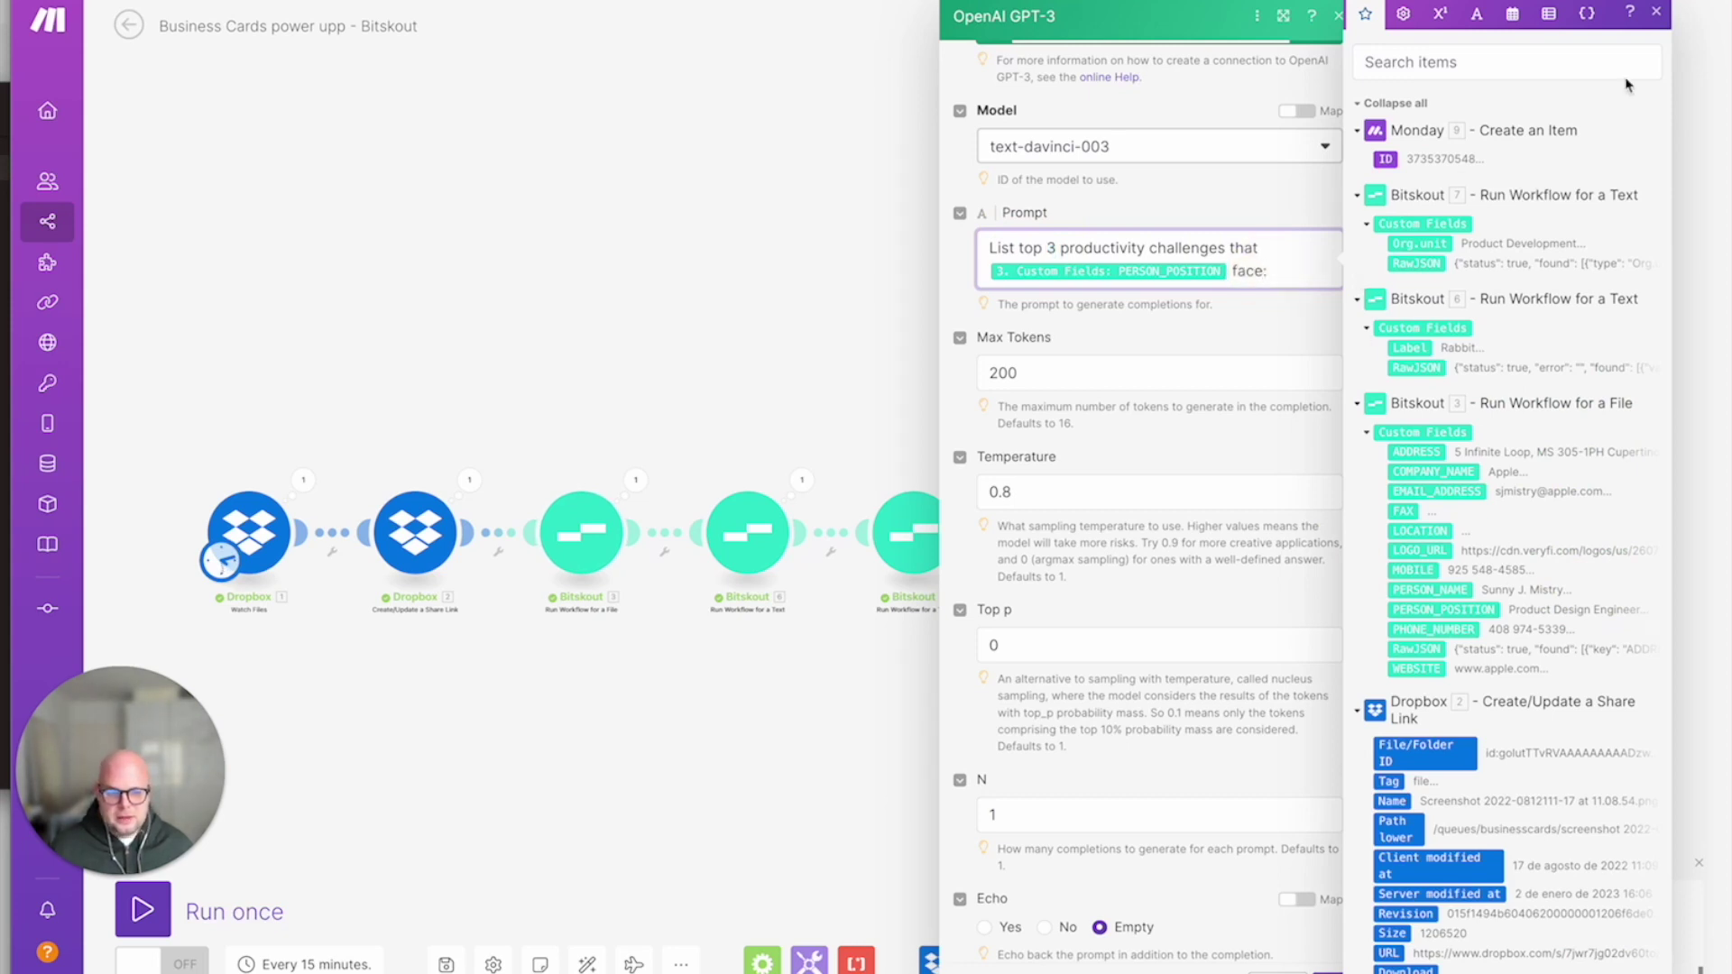
click(1336, 20)
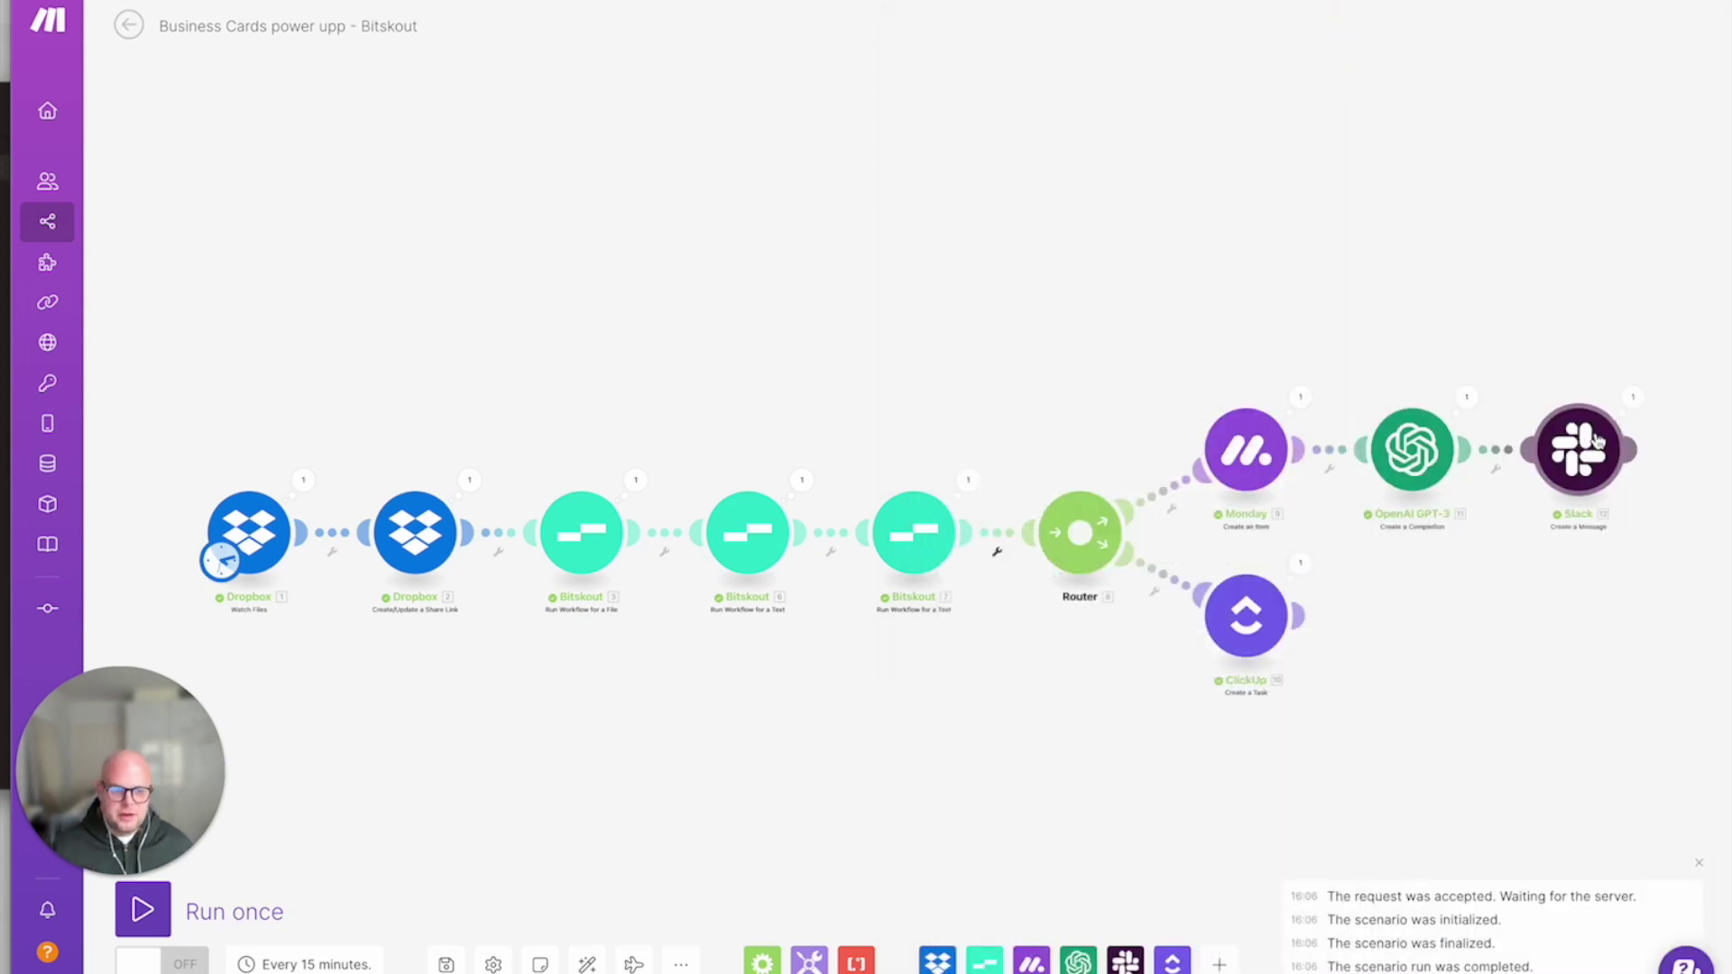
- Review the Slack module's channel and message text settings, and inspect the message it sent in the last run
click(1595, 440)
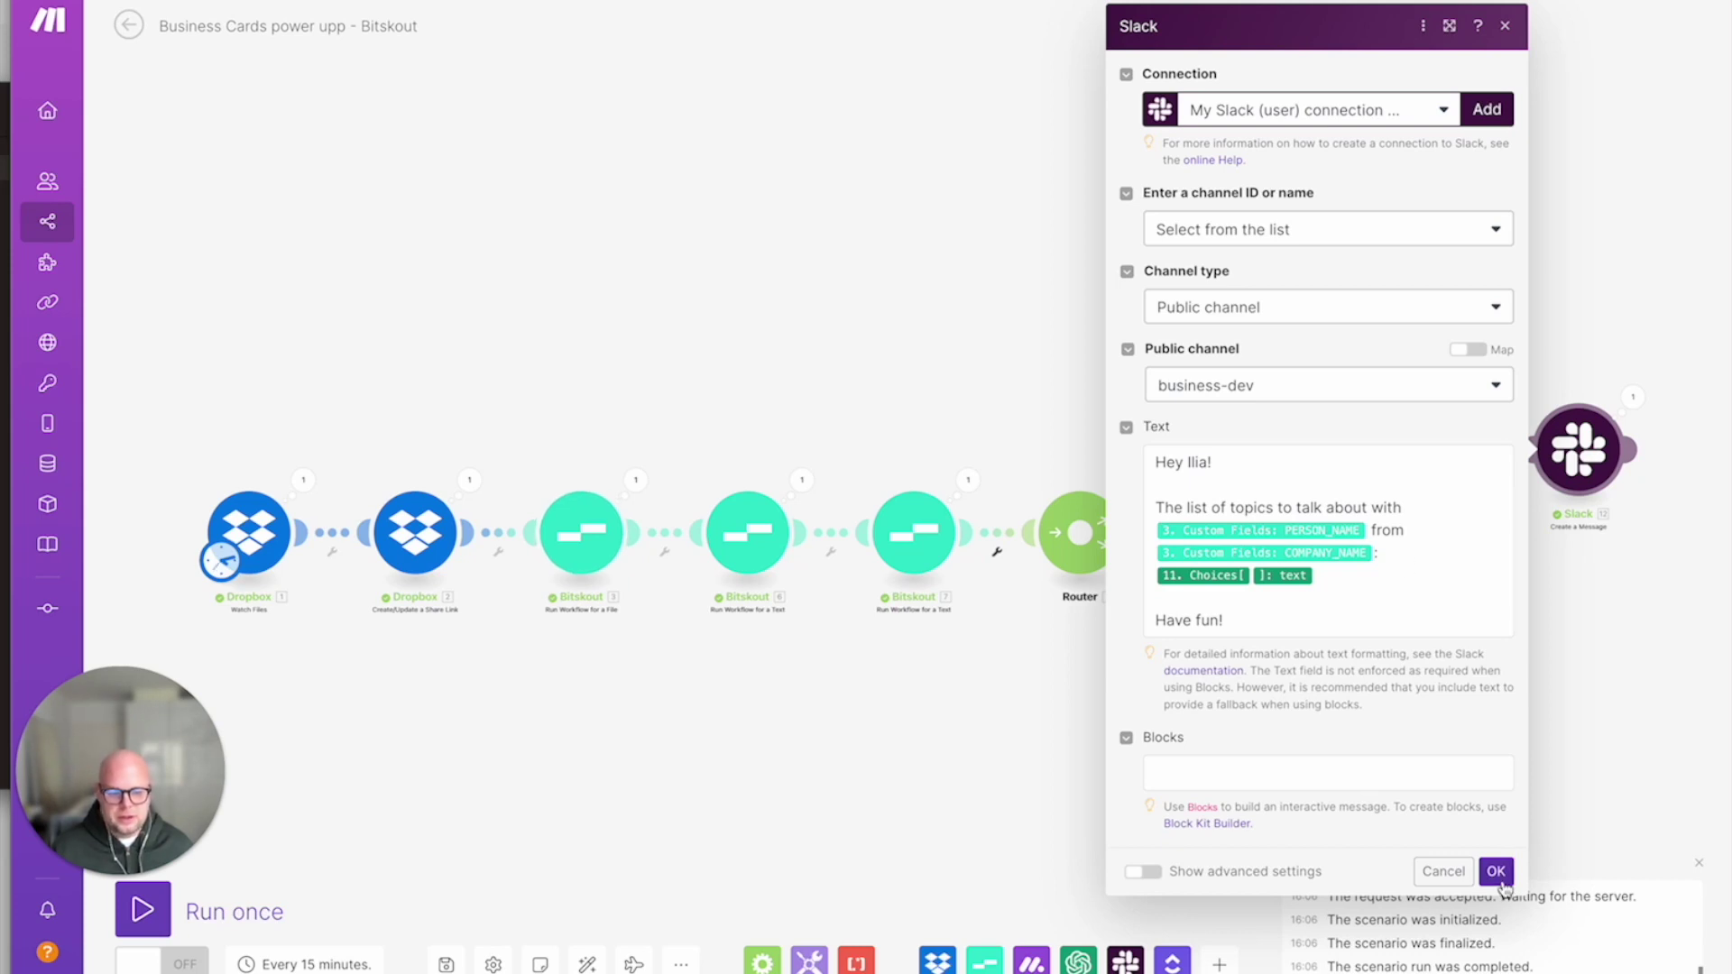
click(1496, 872)
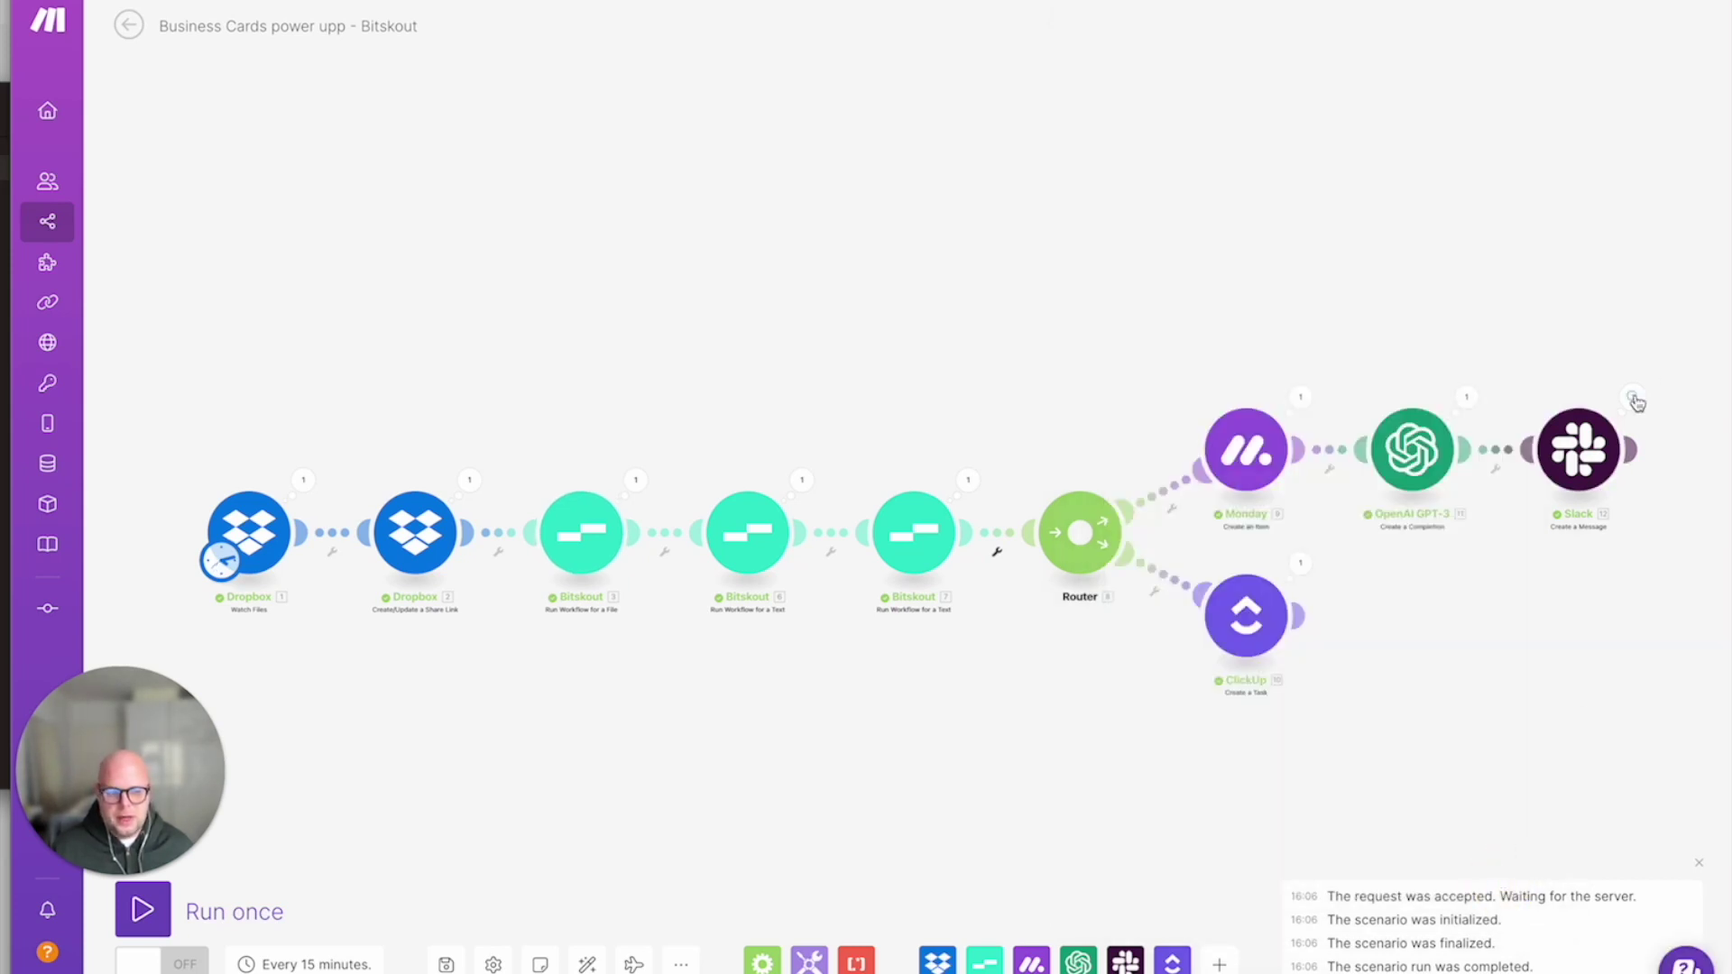
click(1635, 397)
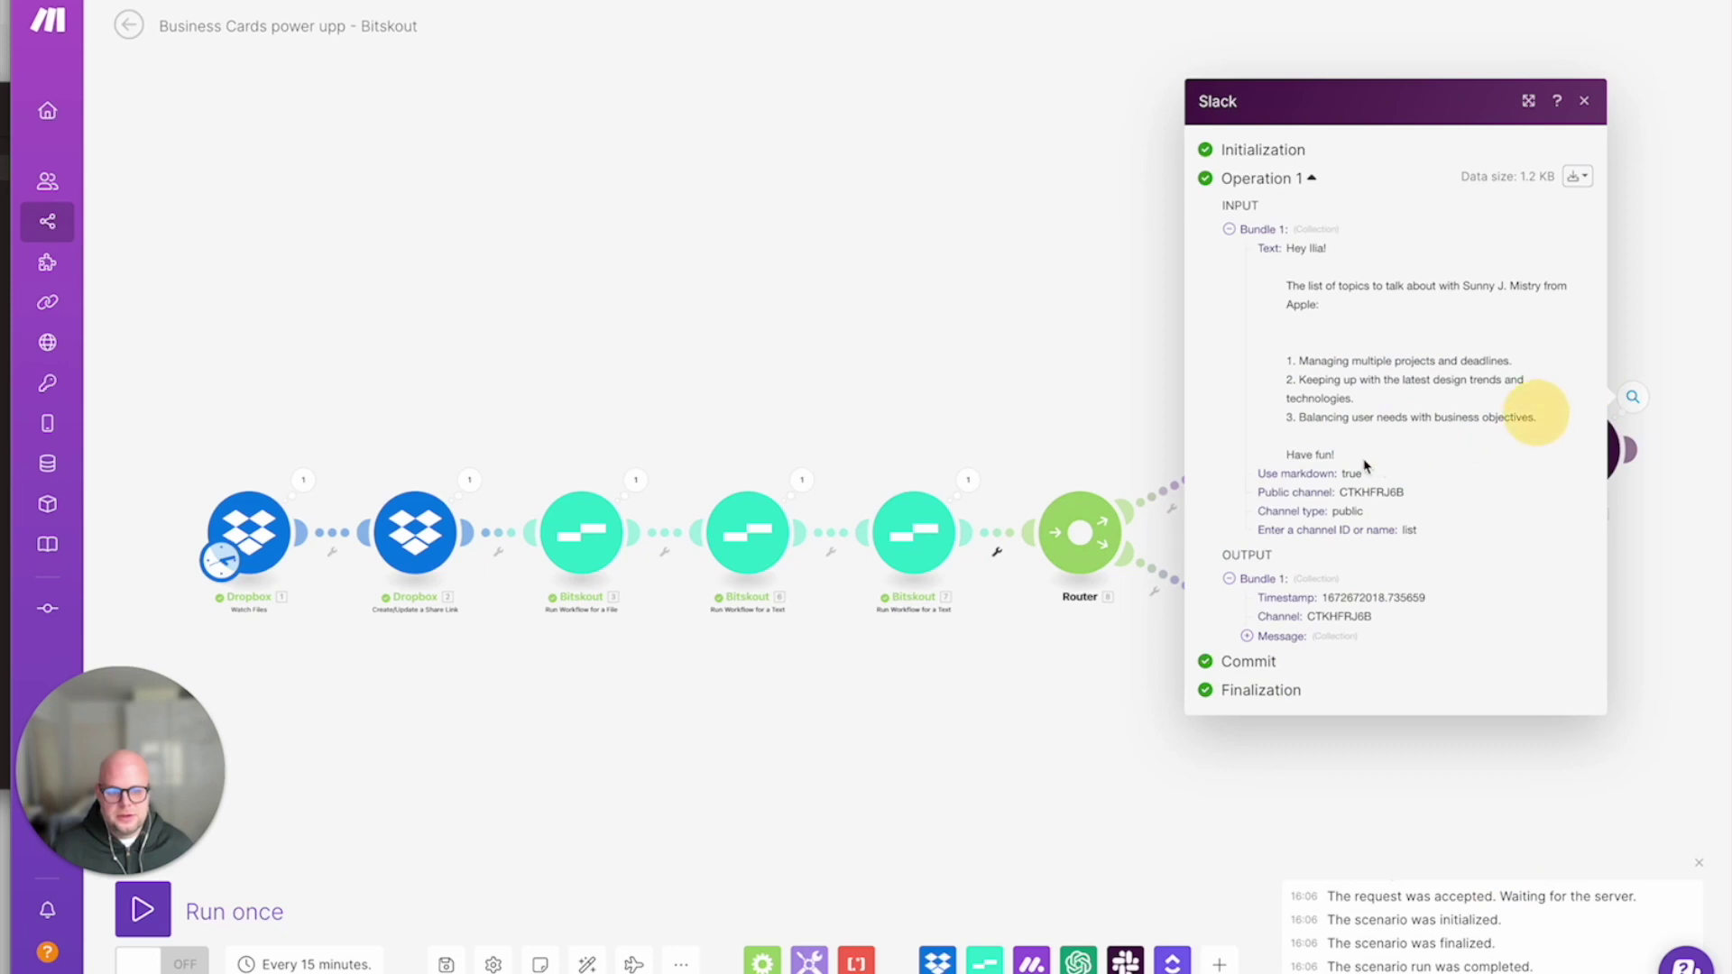
drag(1345, 447, 1285, 255)
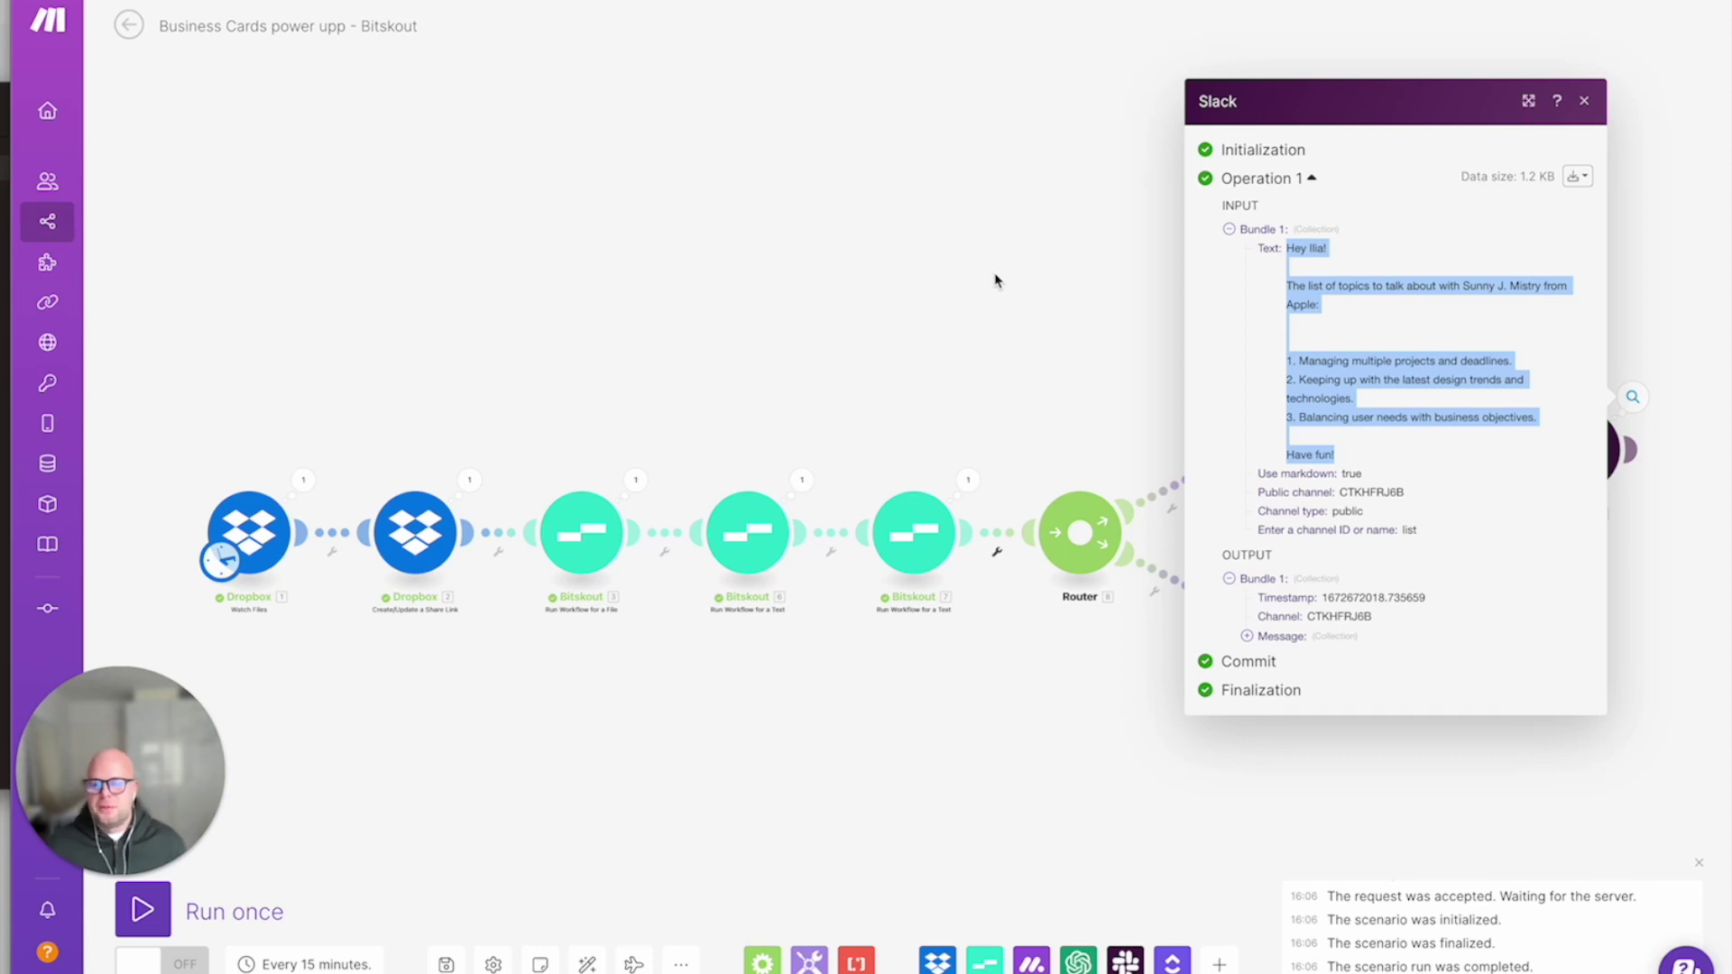
click(996, 280)
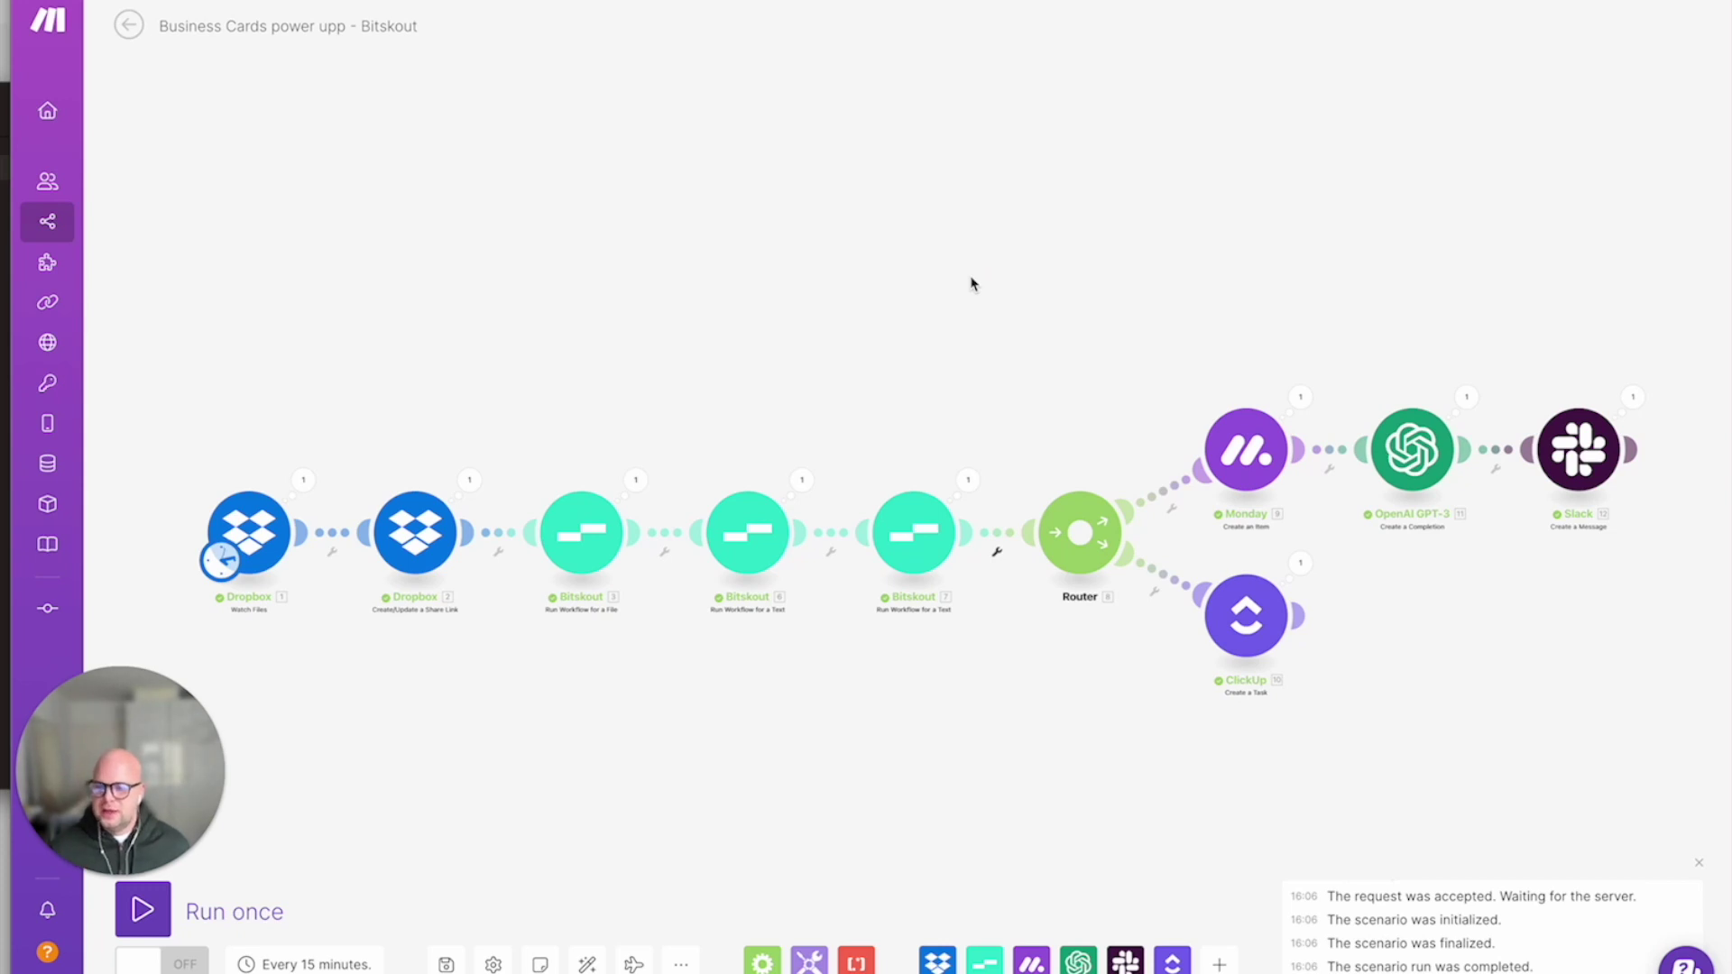
scroll(741, 286, down, 2)
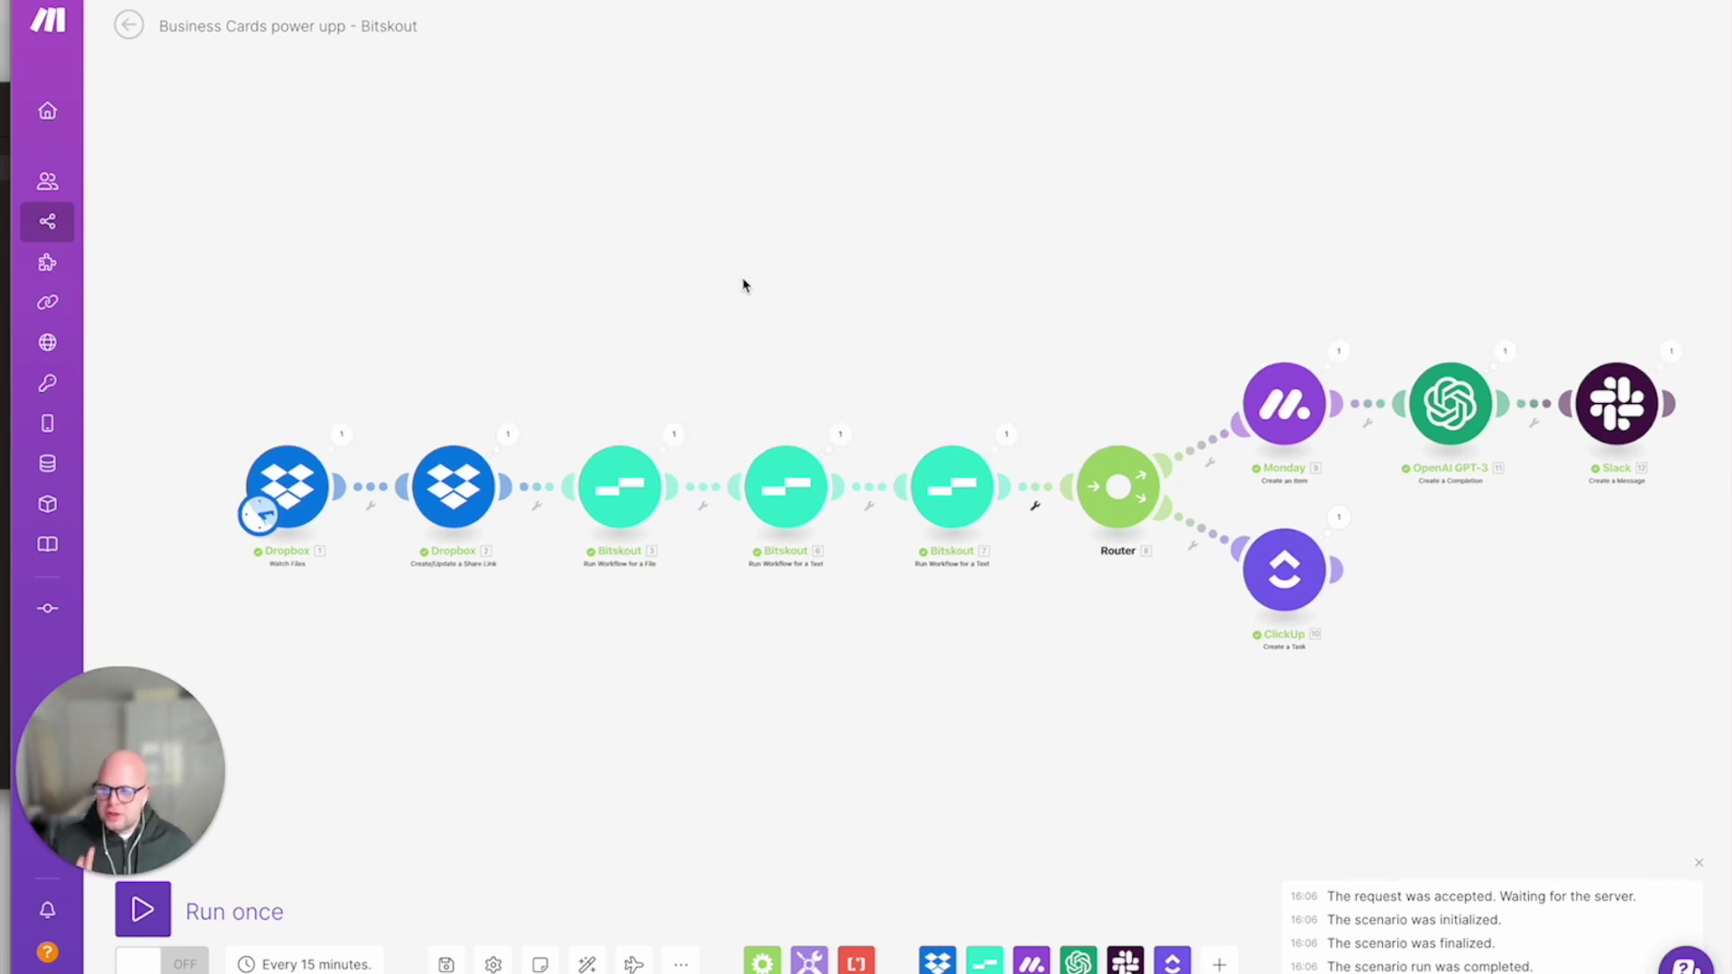